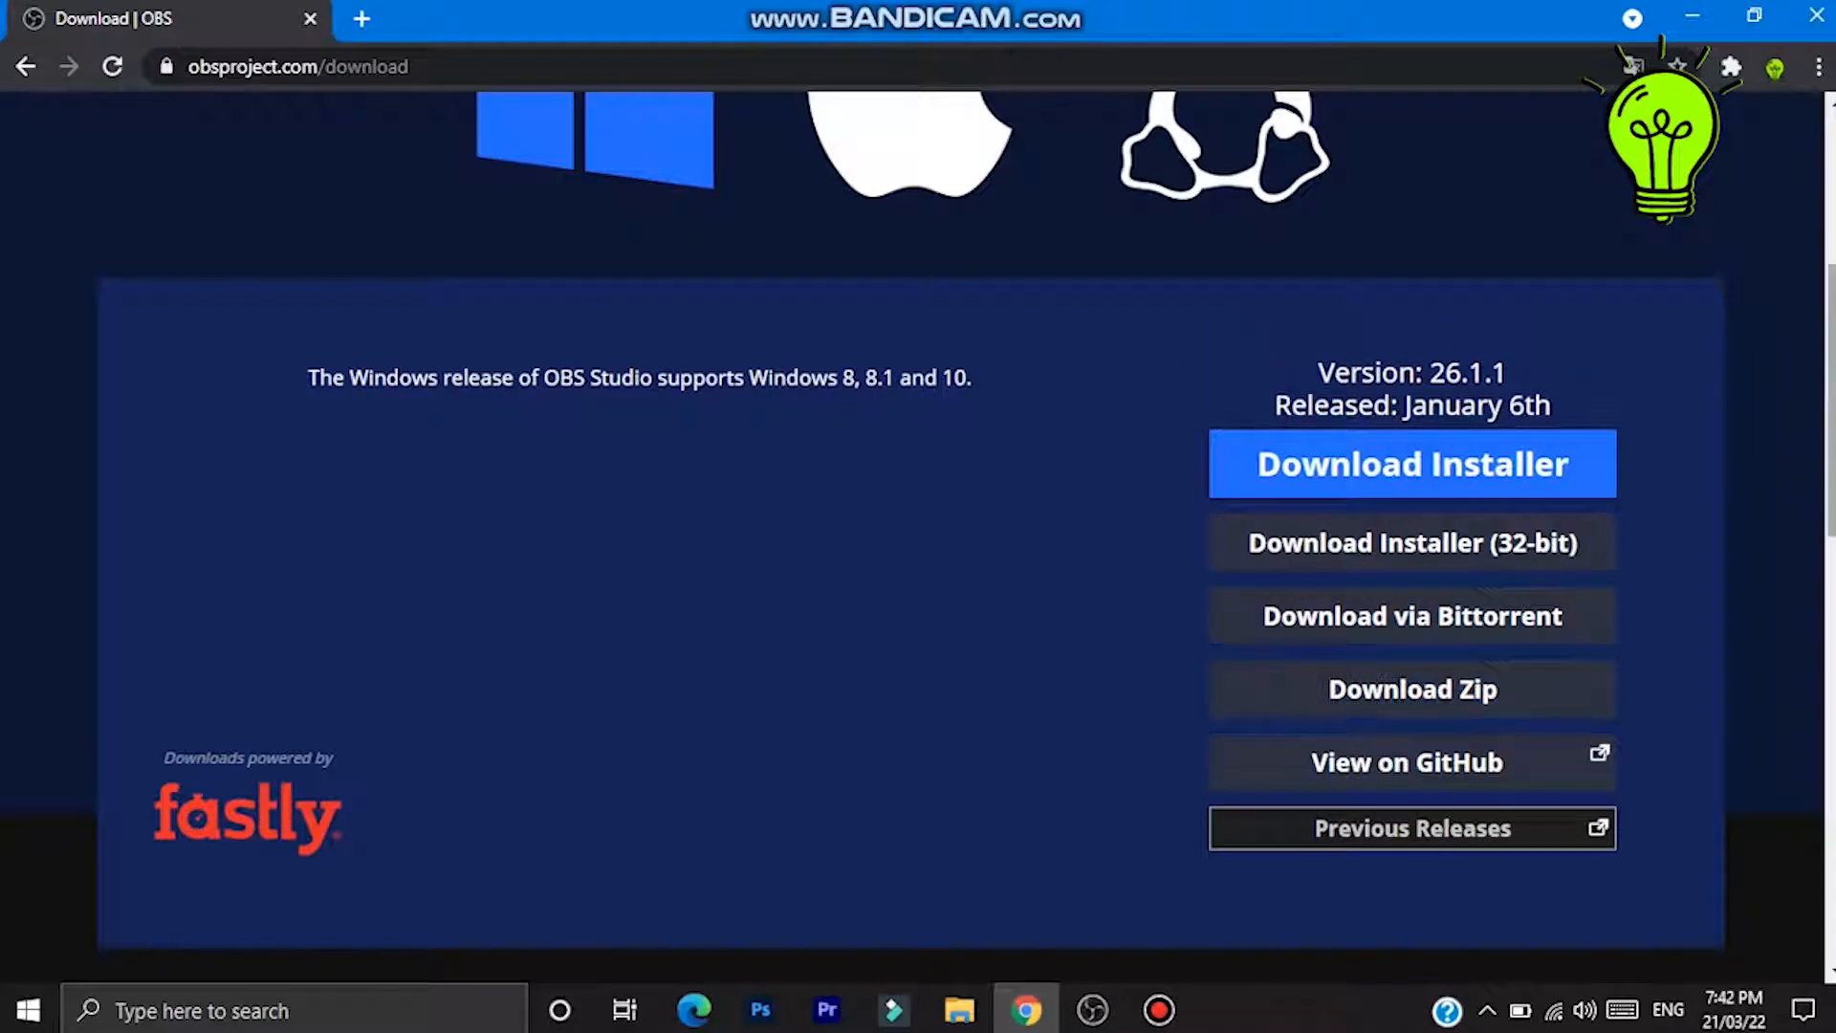
- Close the browser window showing the OBS Studio download page
scroll(918, 536, up, 5)
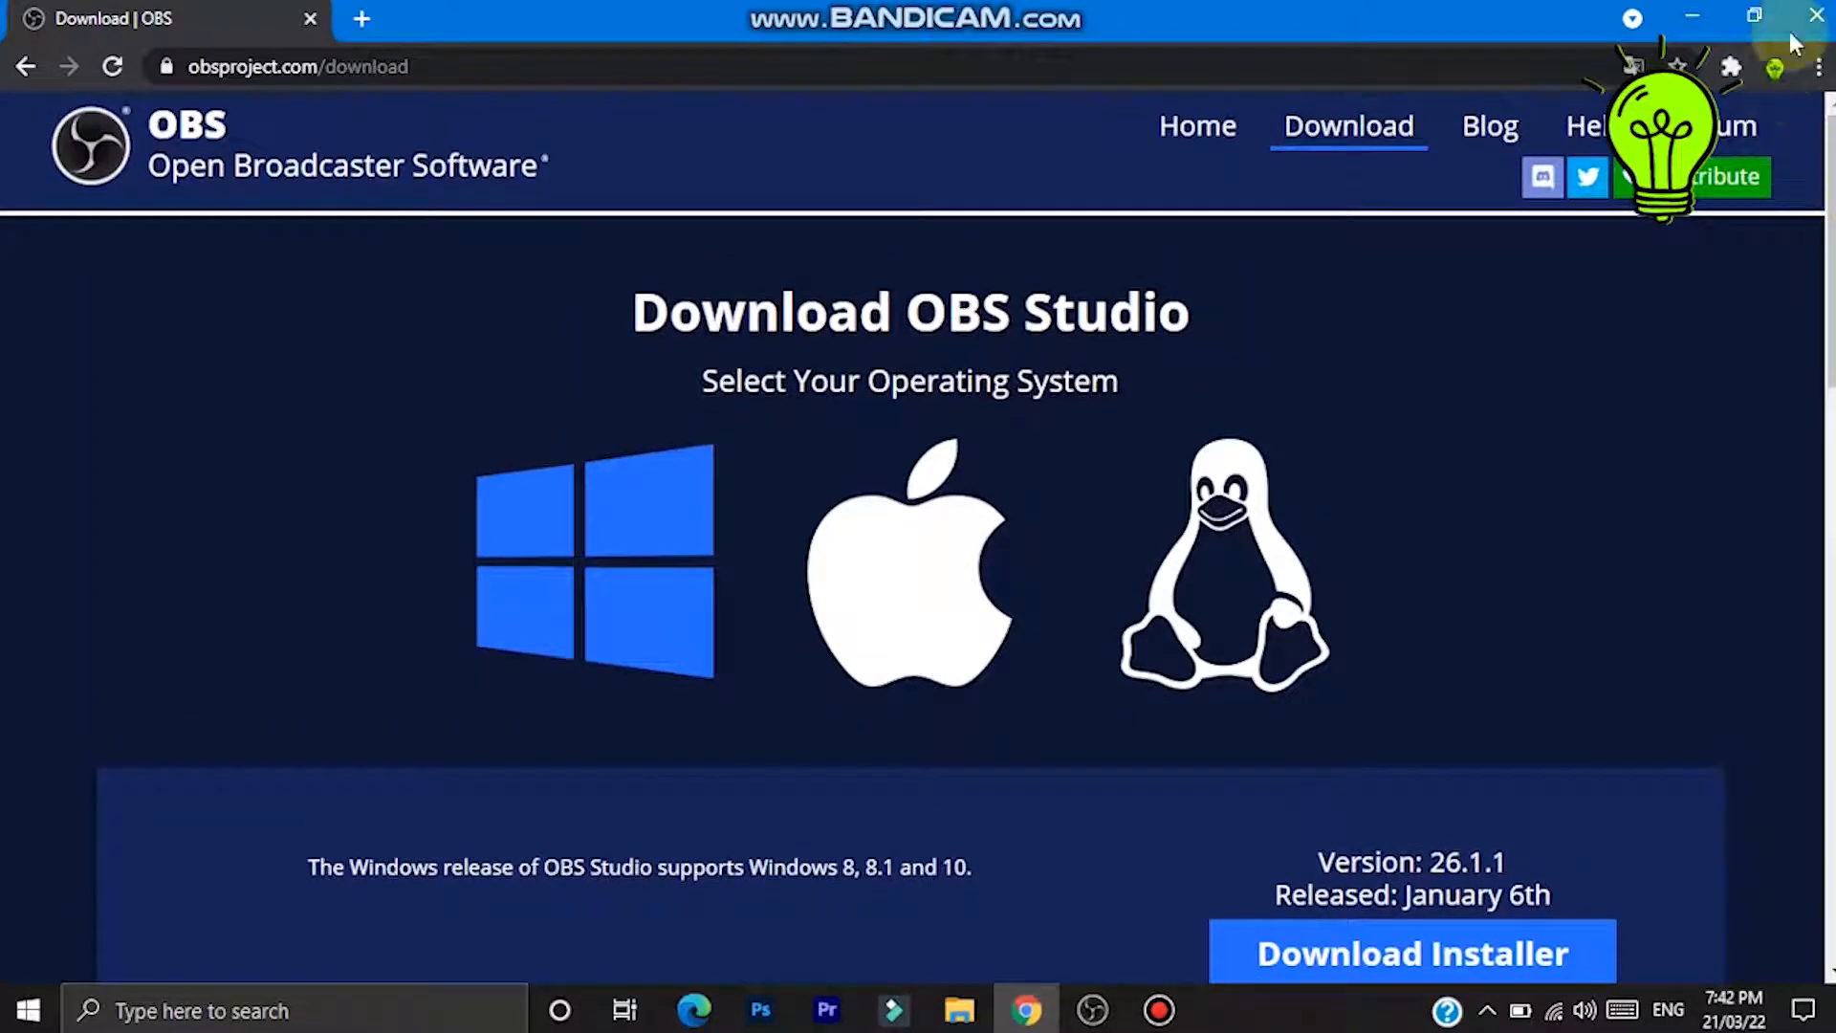
click(1820, 14)
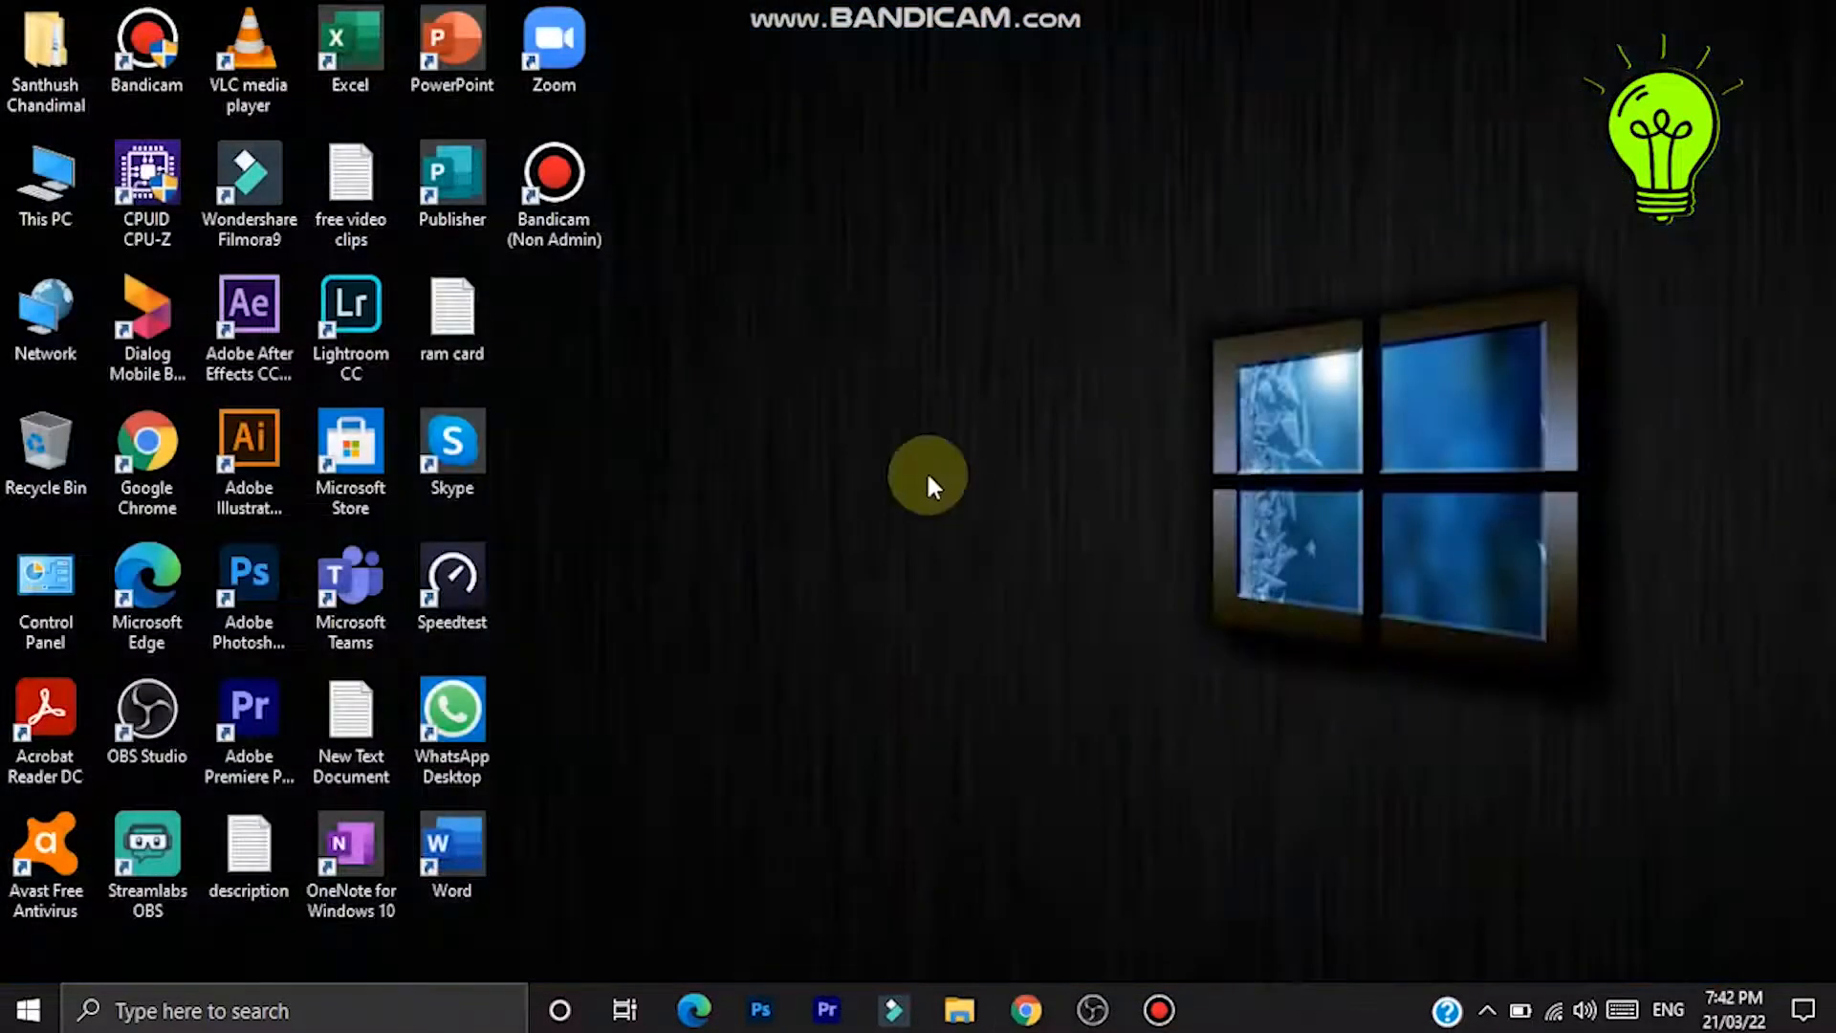
- Launch OBS Studio from its desktop shortcut
right_click(933, 216)
click(964, 302)
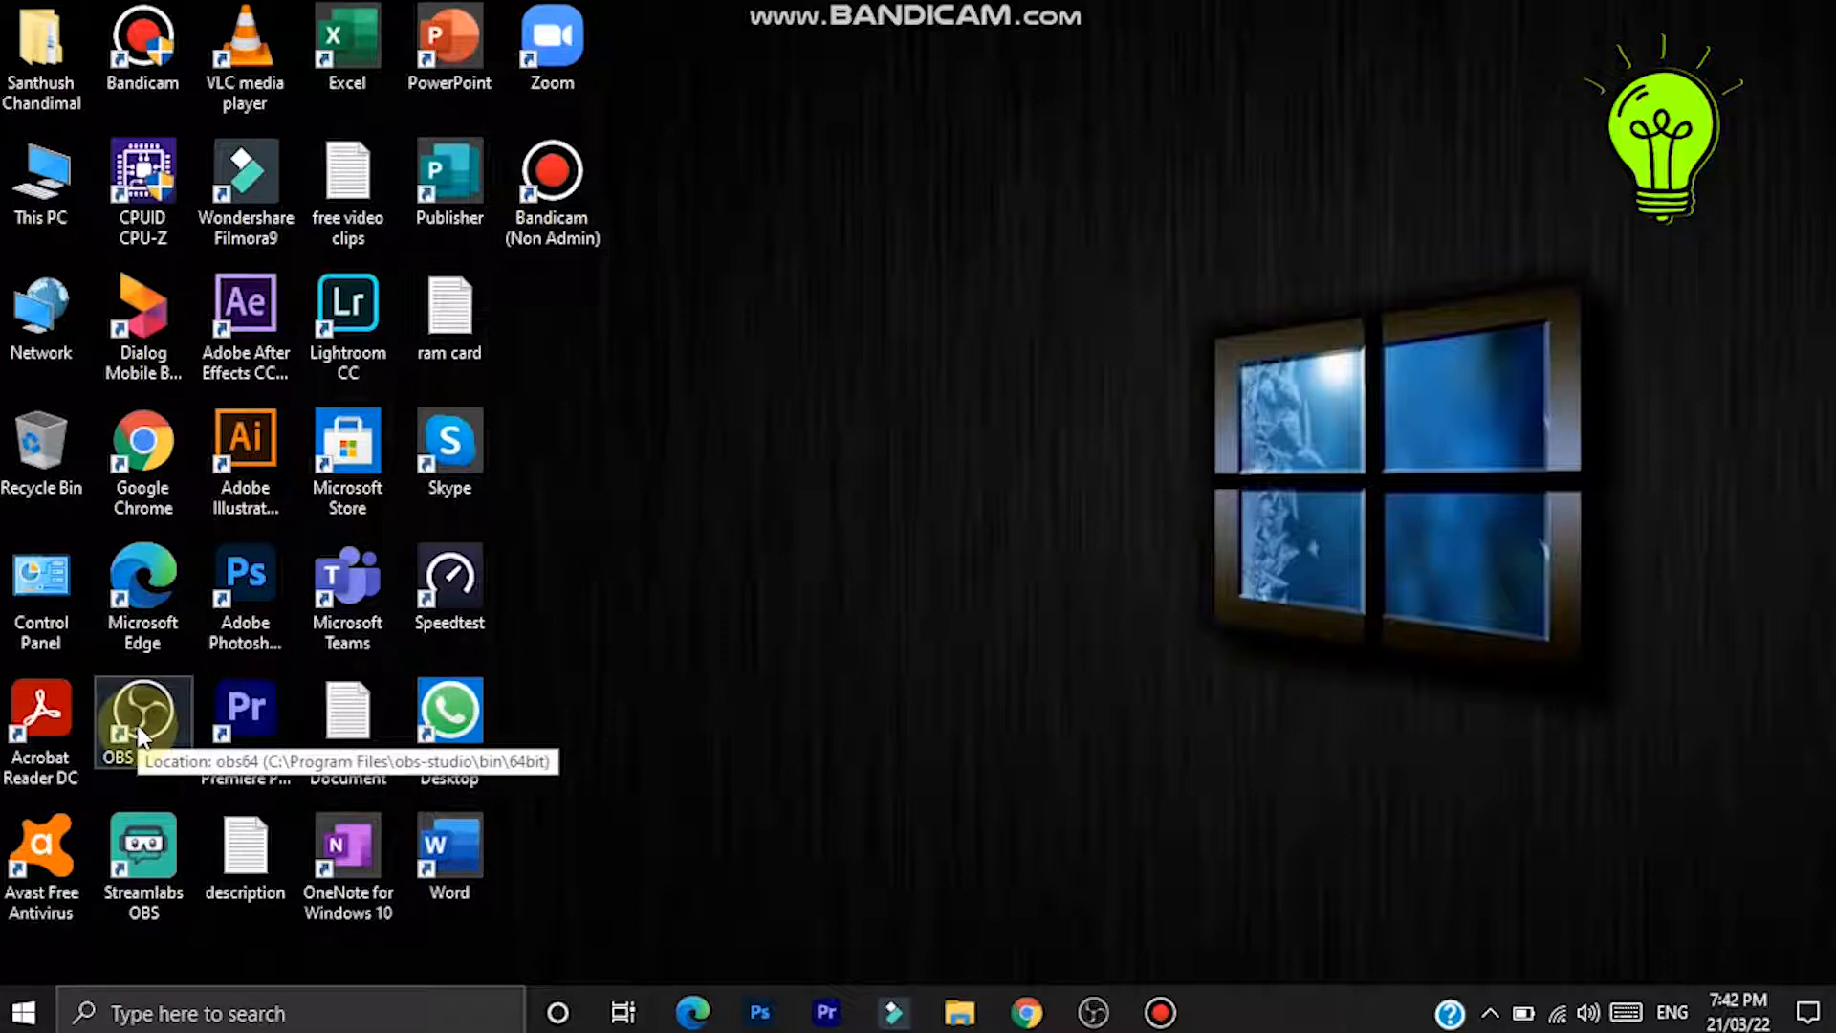
click(138, 735)
double_click(138, 736)
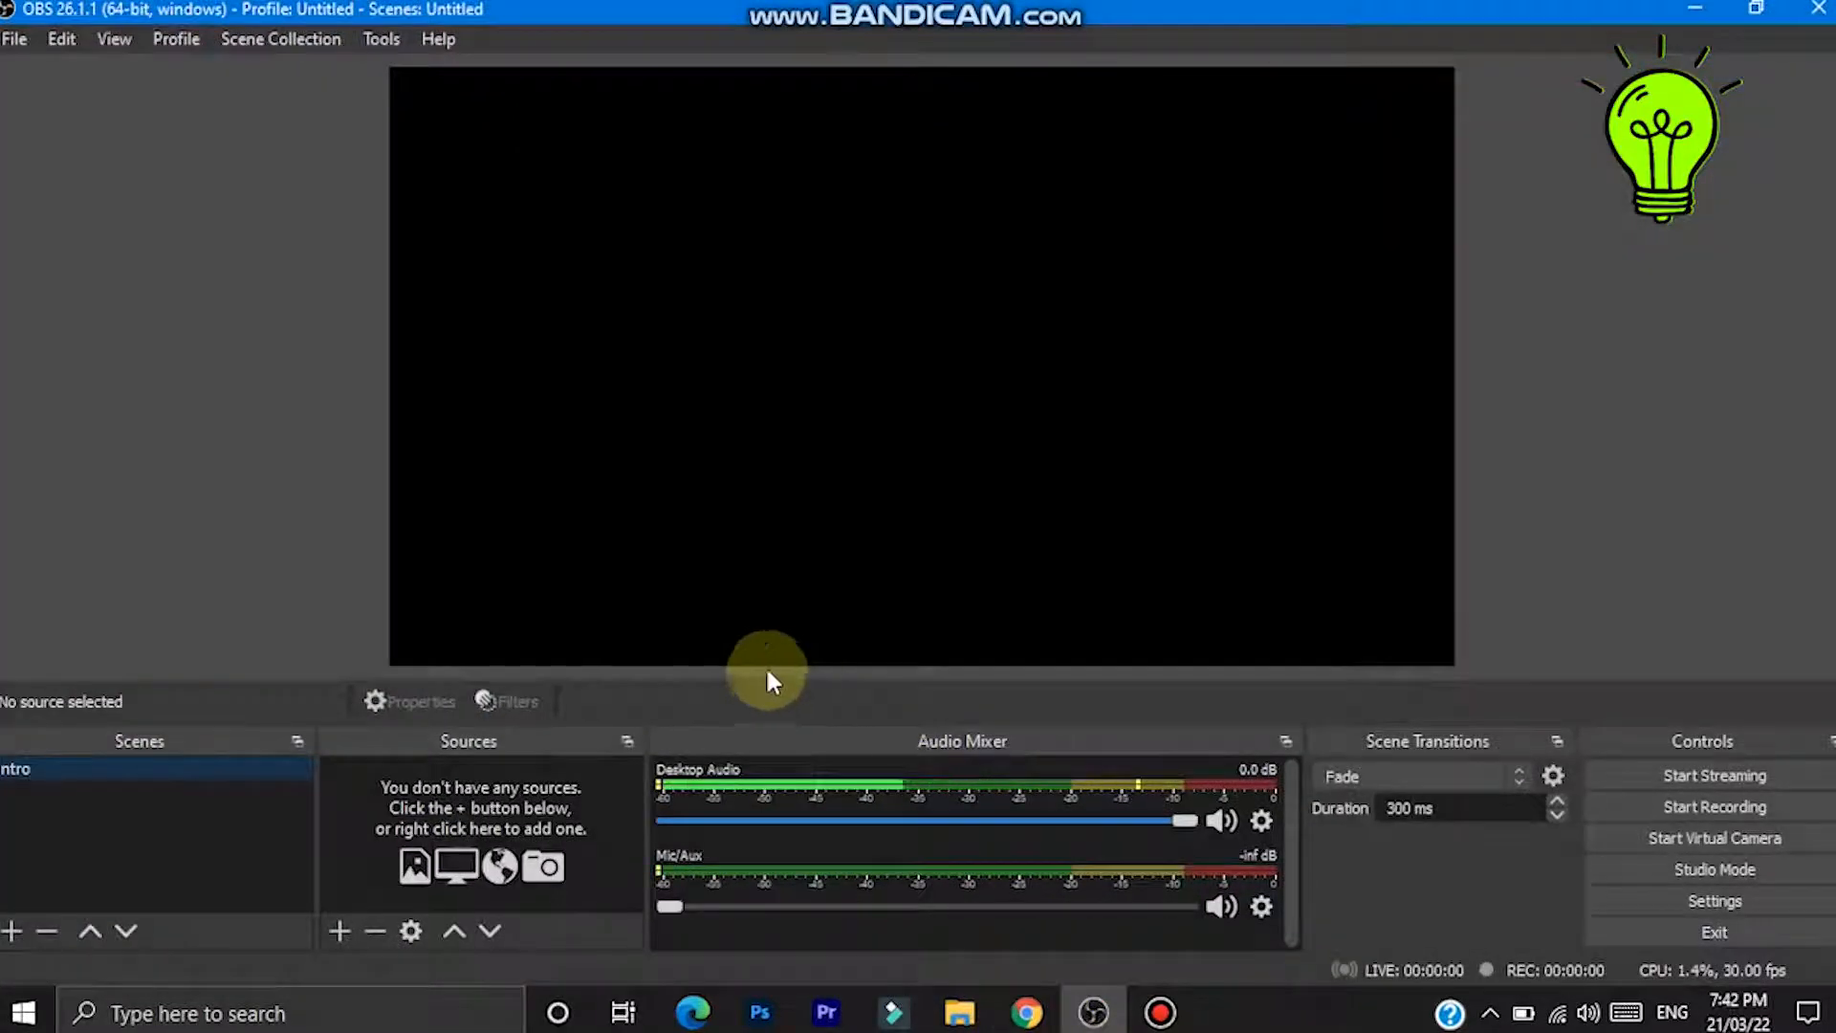
- Start adding a new scene and cancel the naming dialog
click(11, 934)
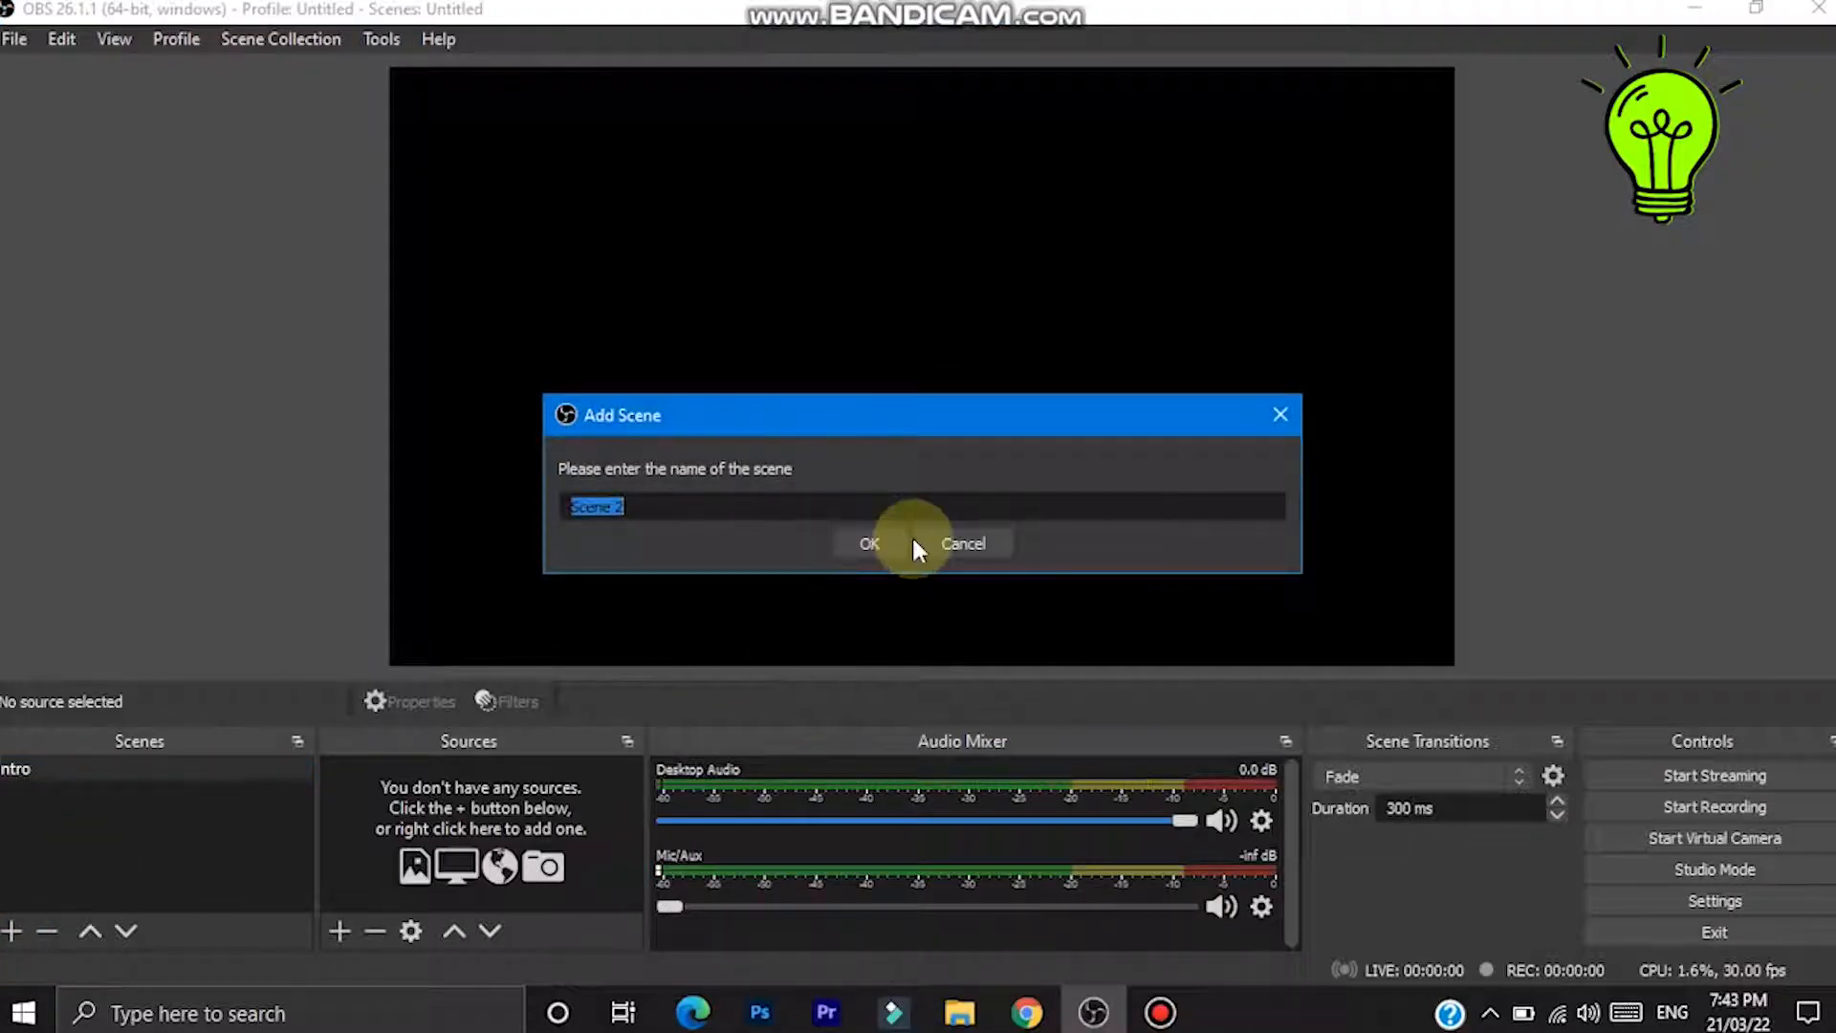
click(980, 547)
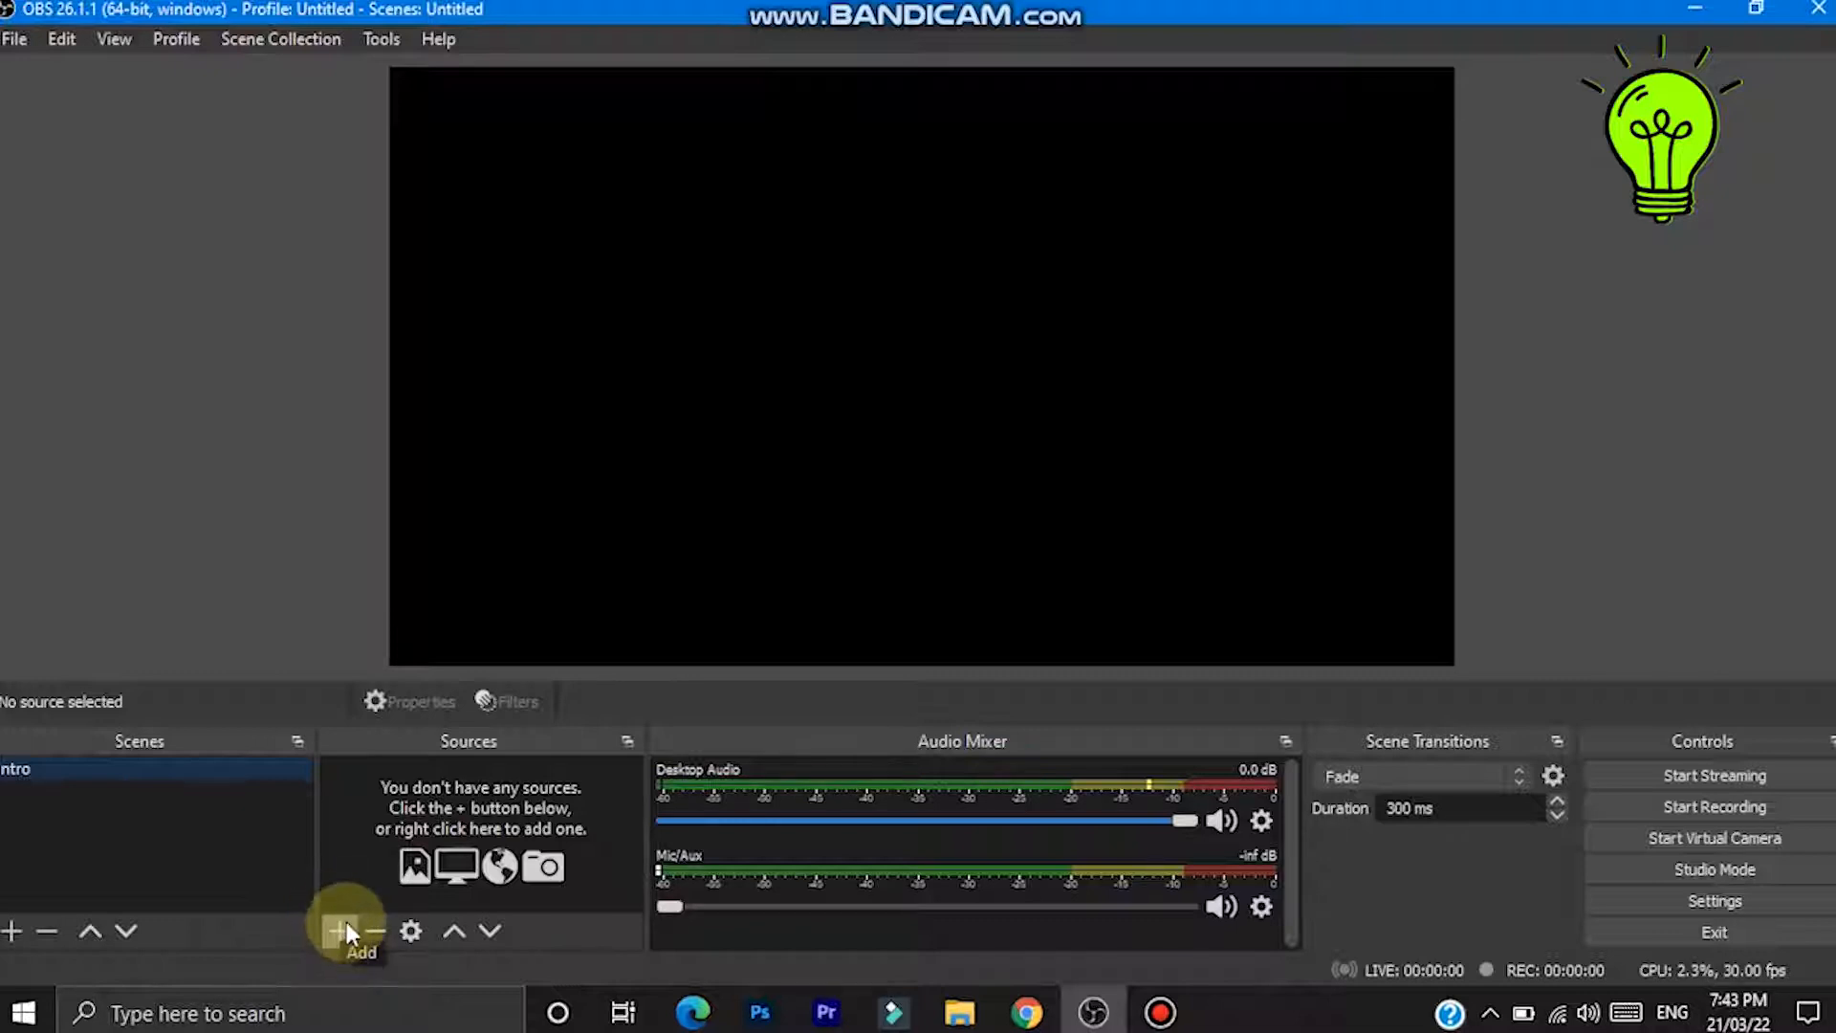
- Add a new Image source named Image using maxresdefault_live from the Downloads folder
click(340, 933)
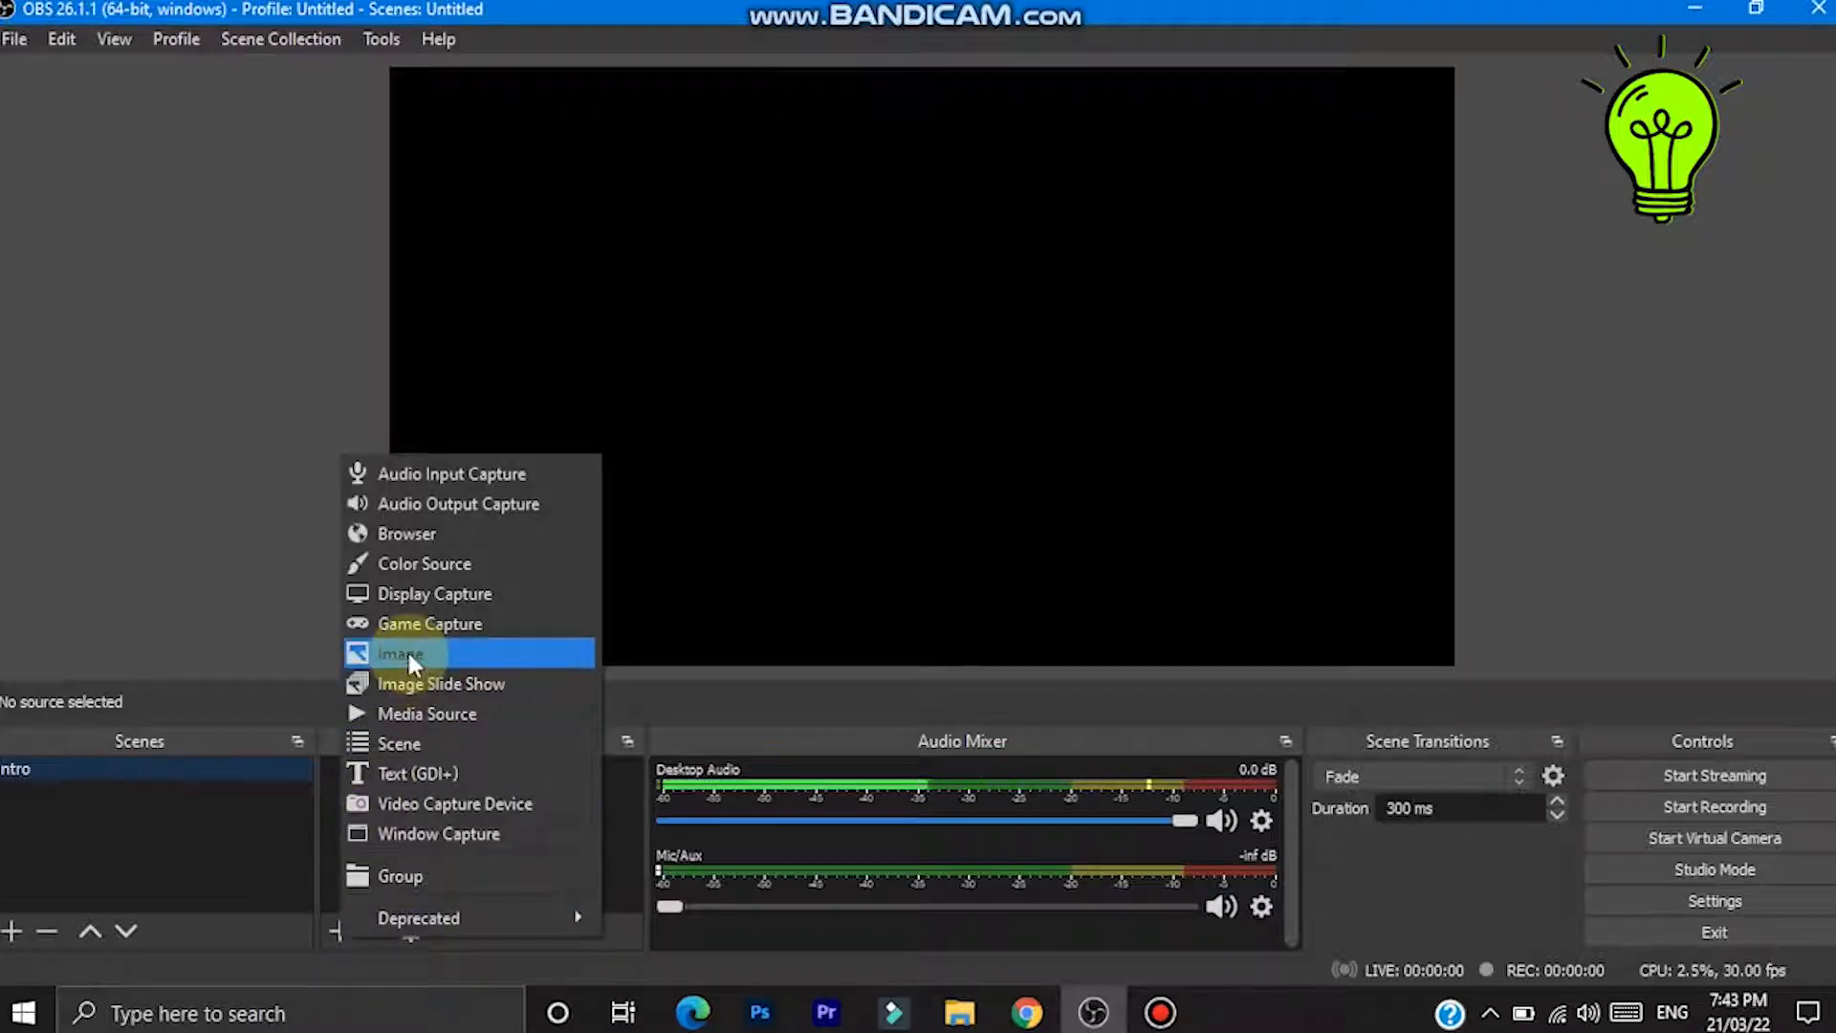
click(400, 656)
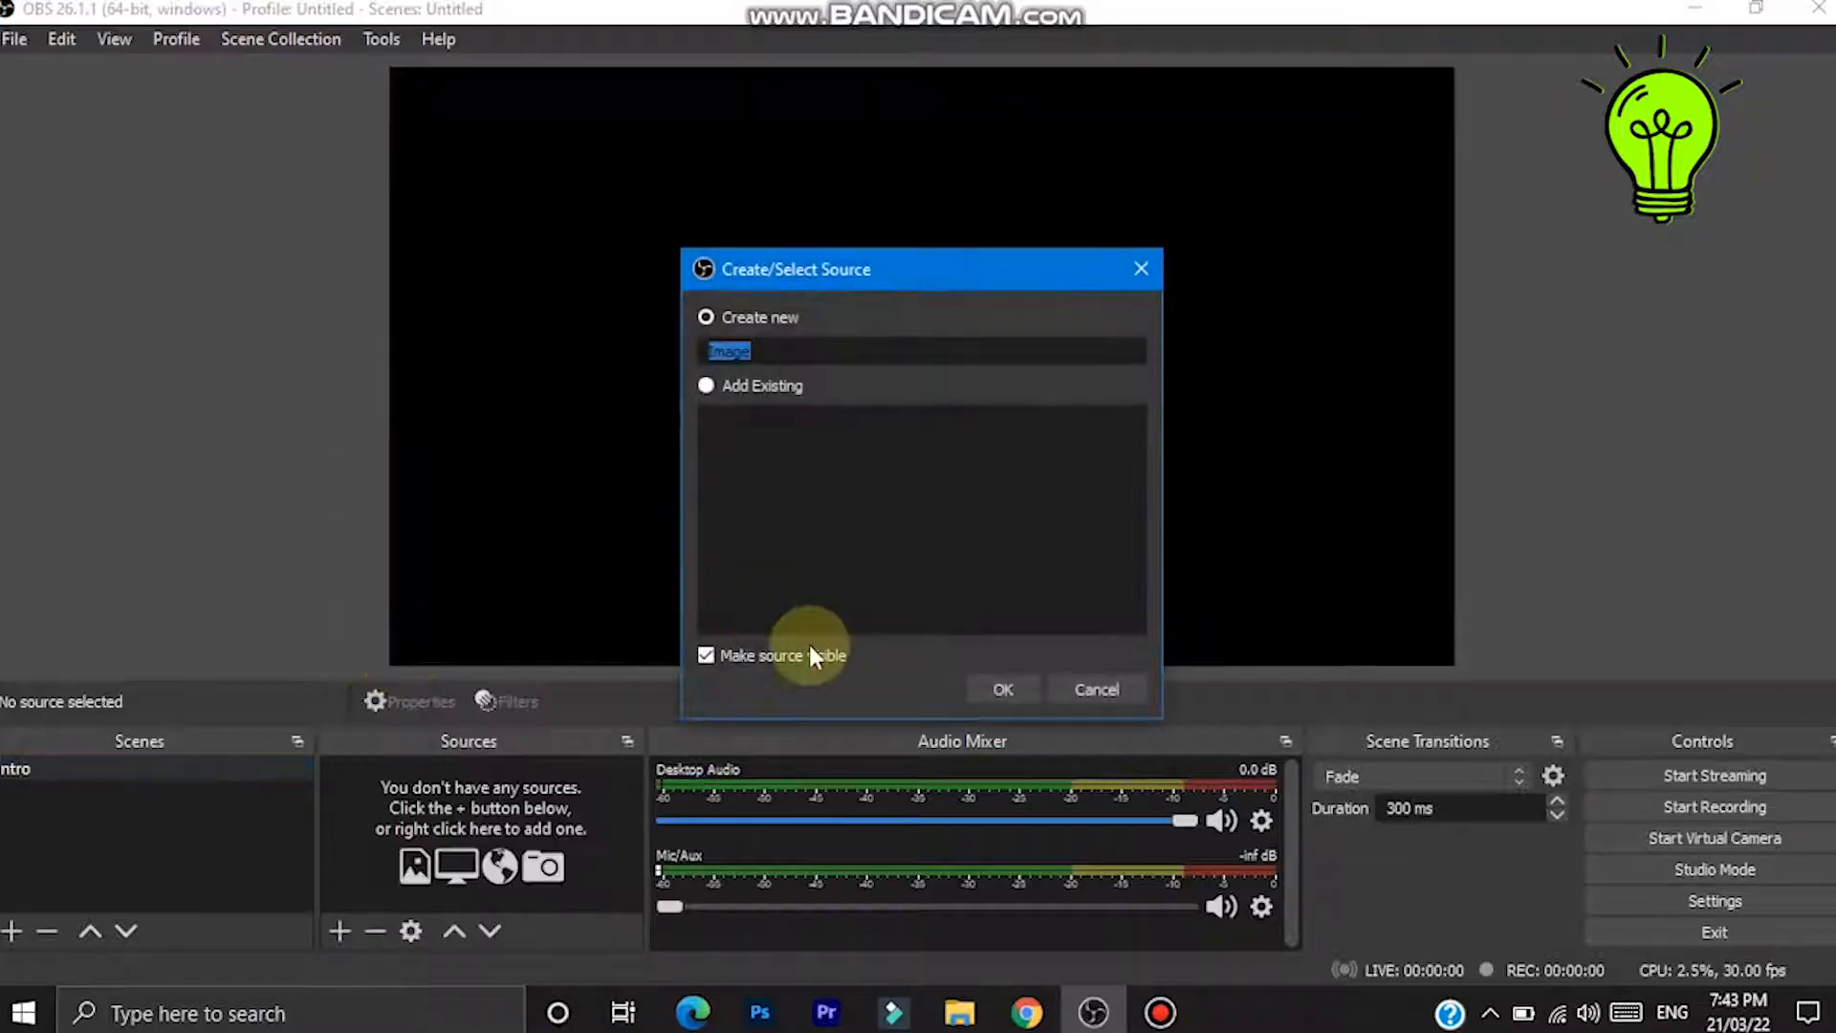
click(1004, 687)
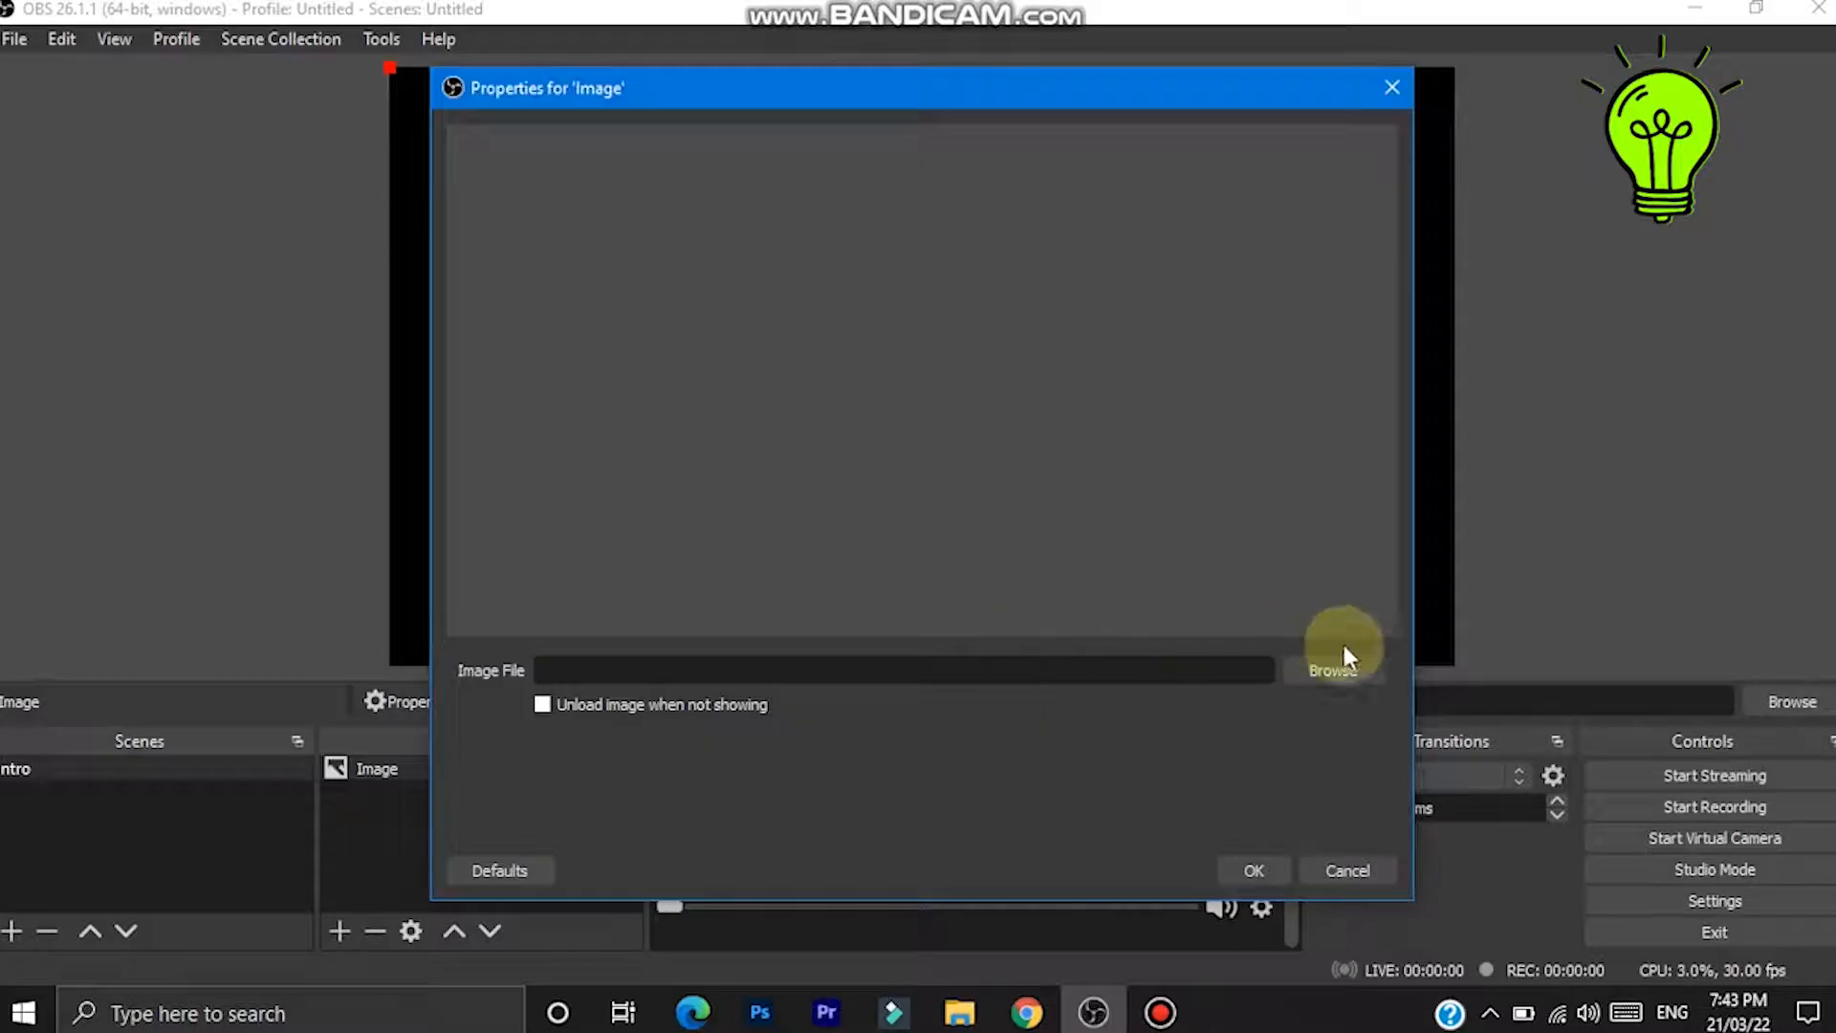
click(1345, 669)
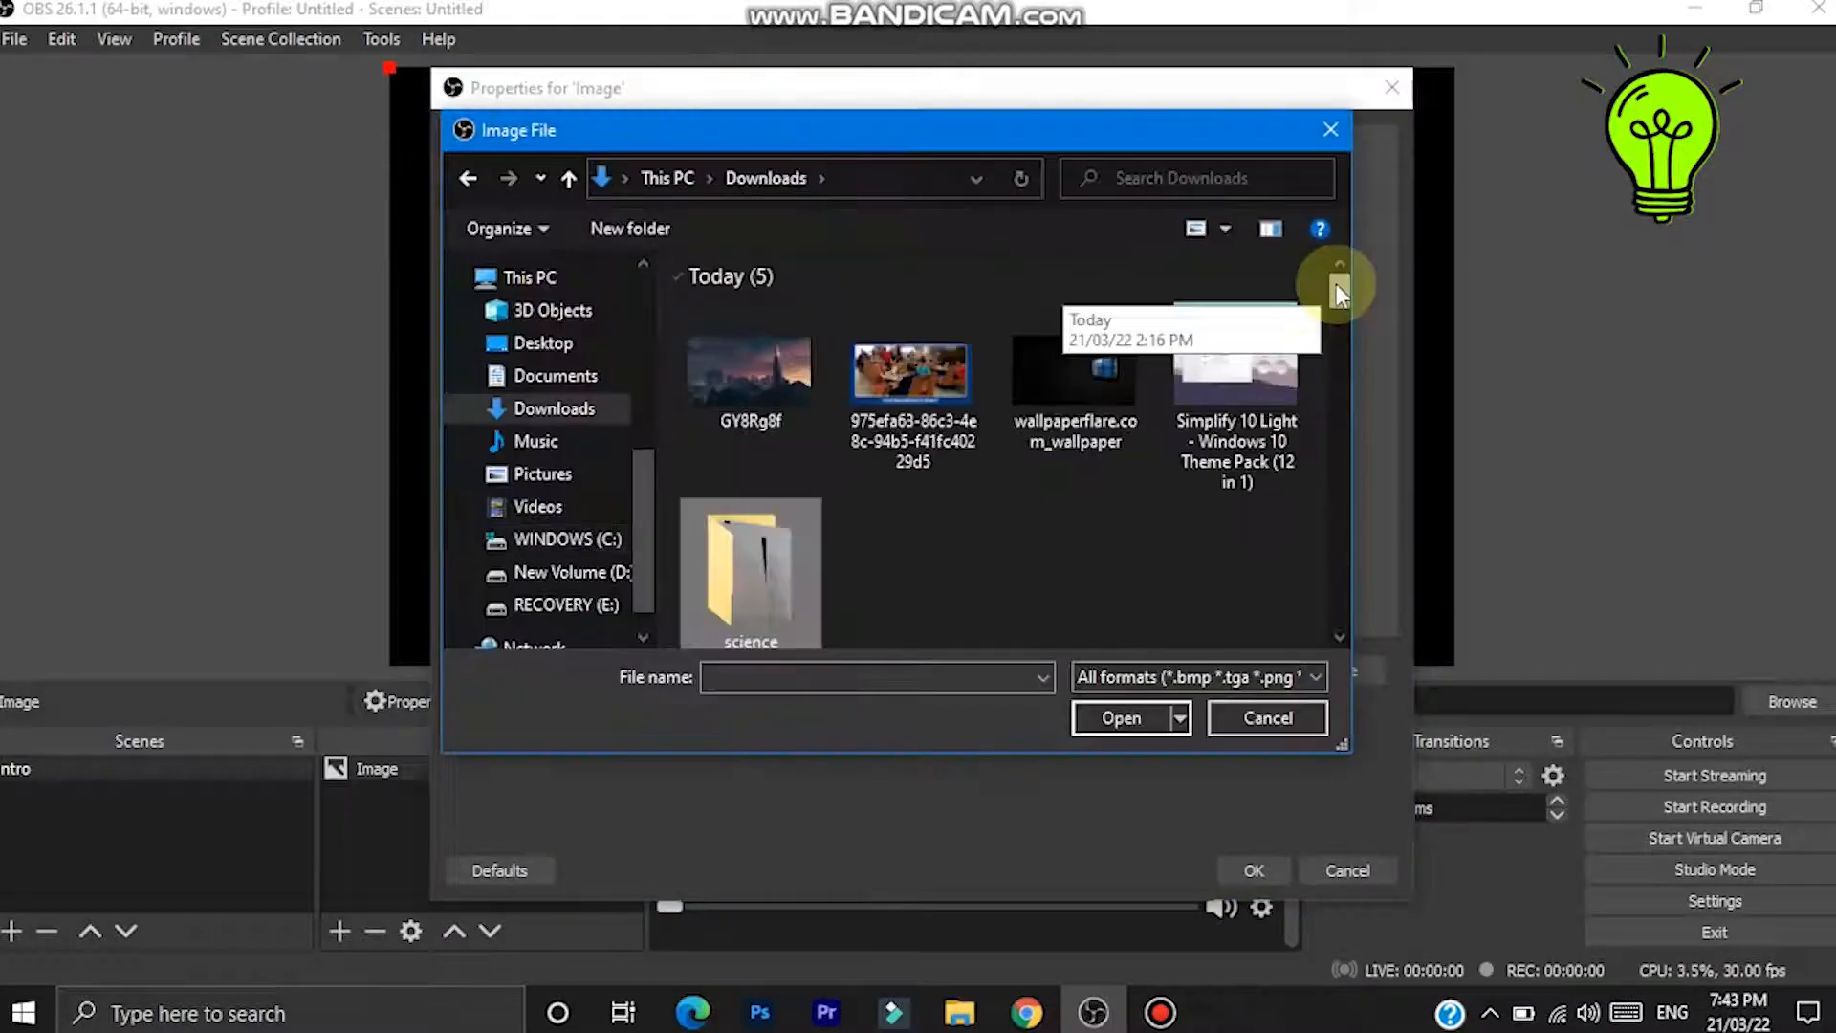
drag(1335, 284, 1340, 348)
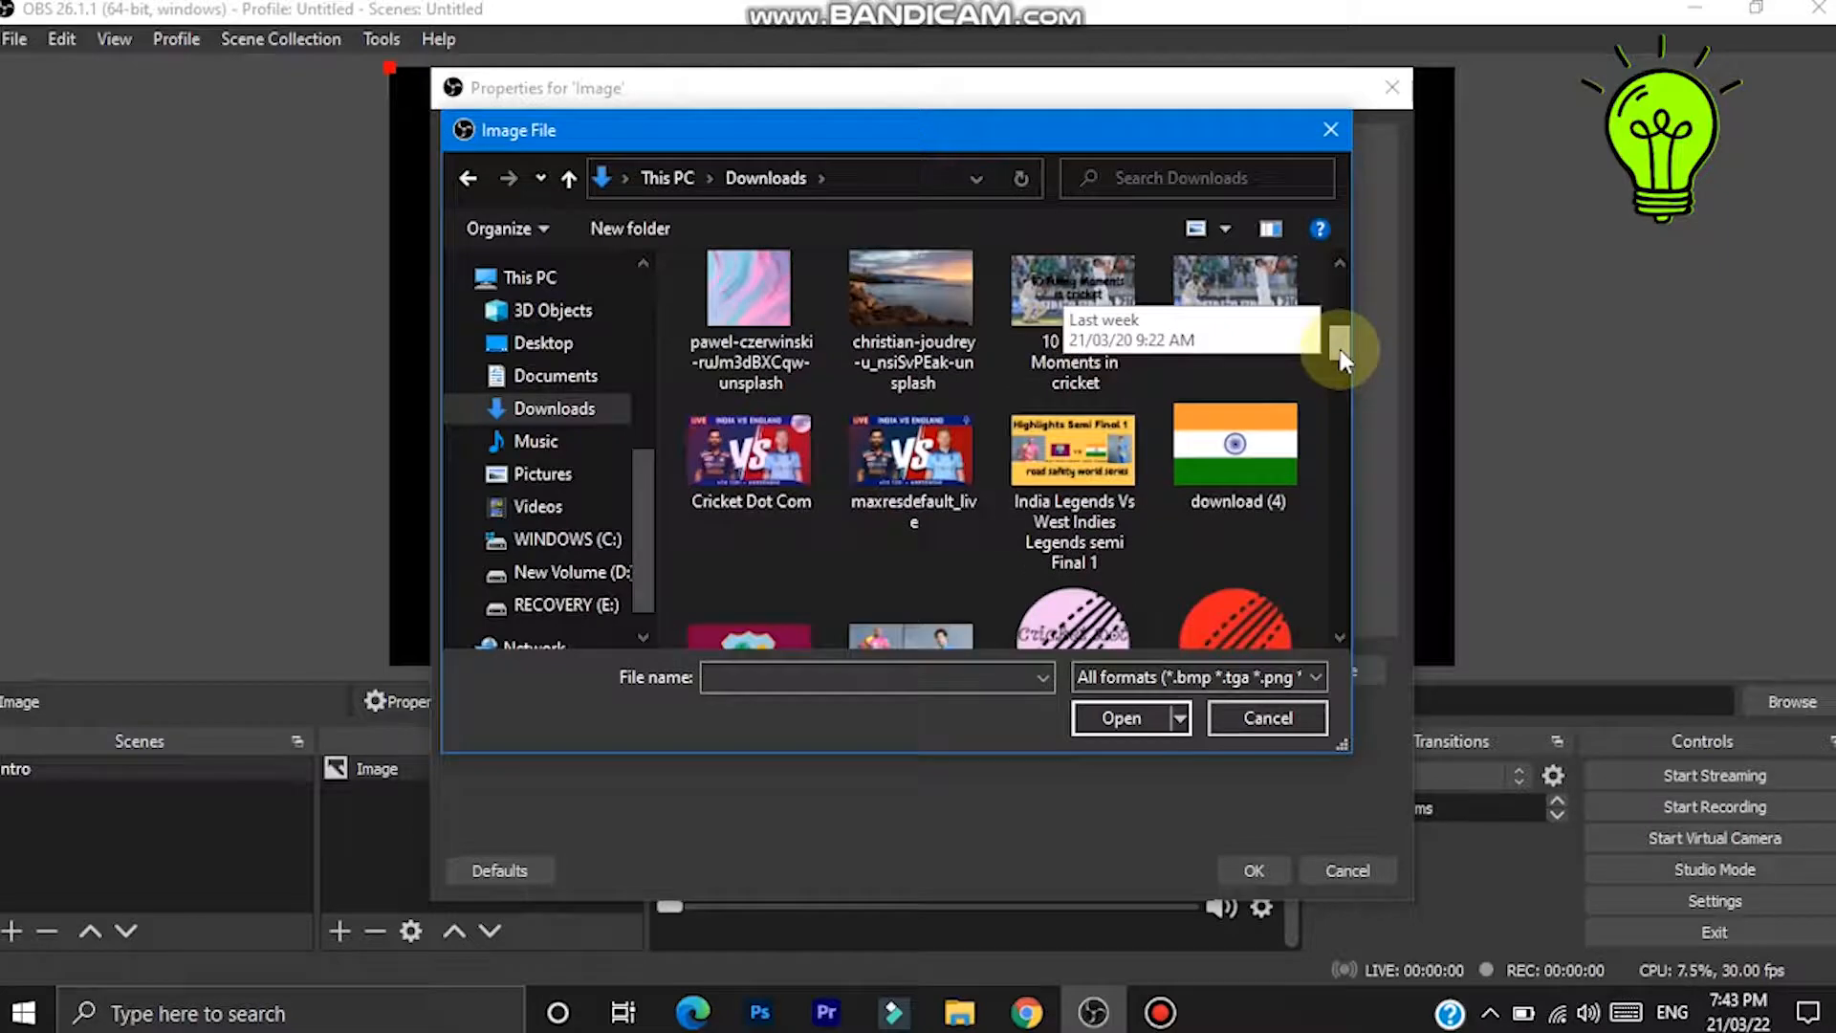
click(892, 489)
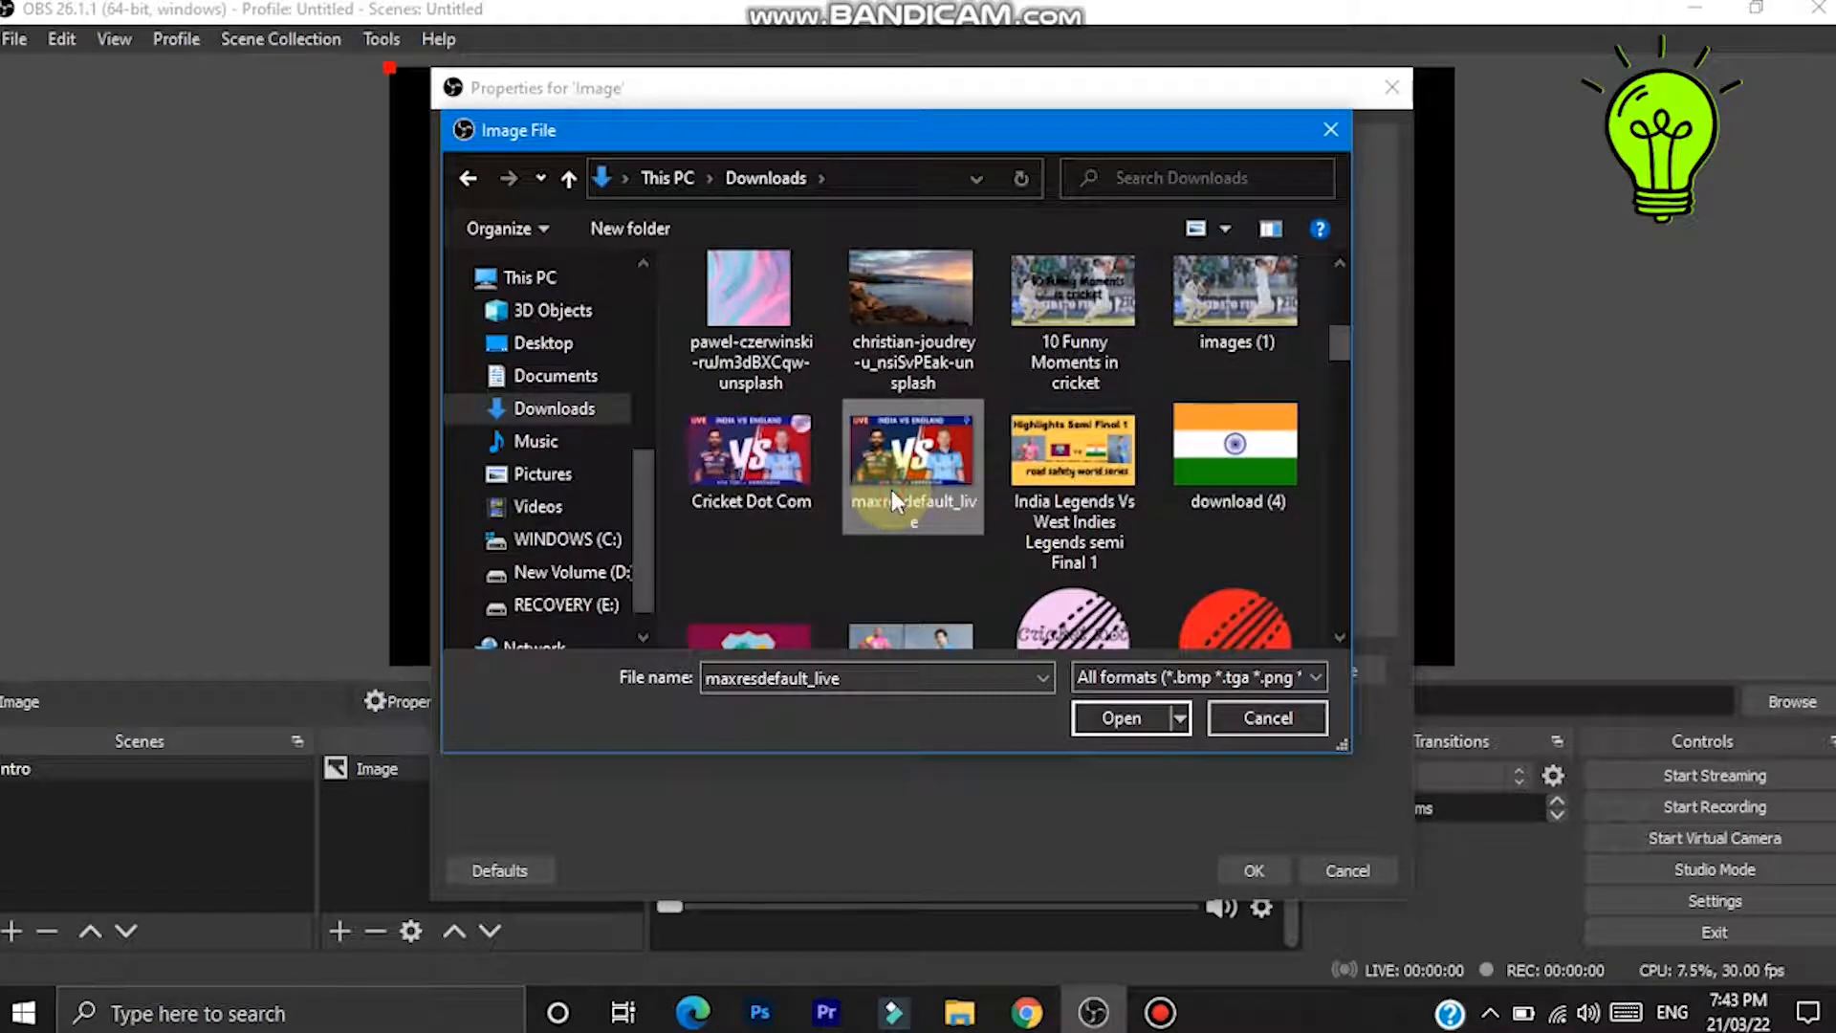
click(1094, 719)
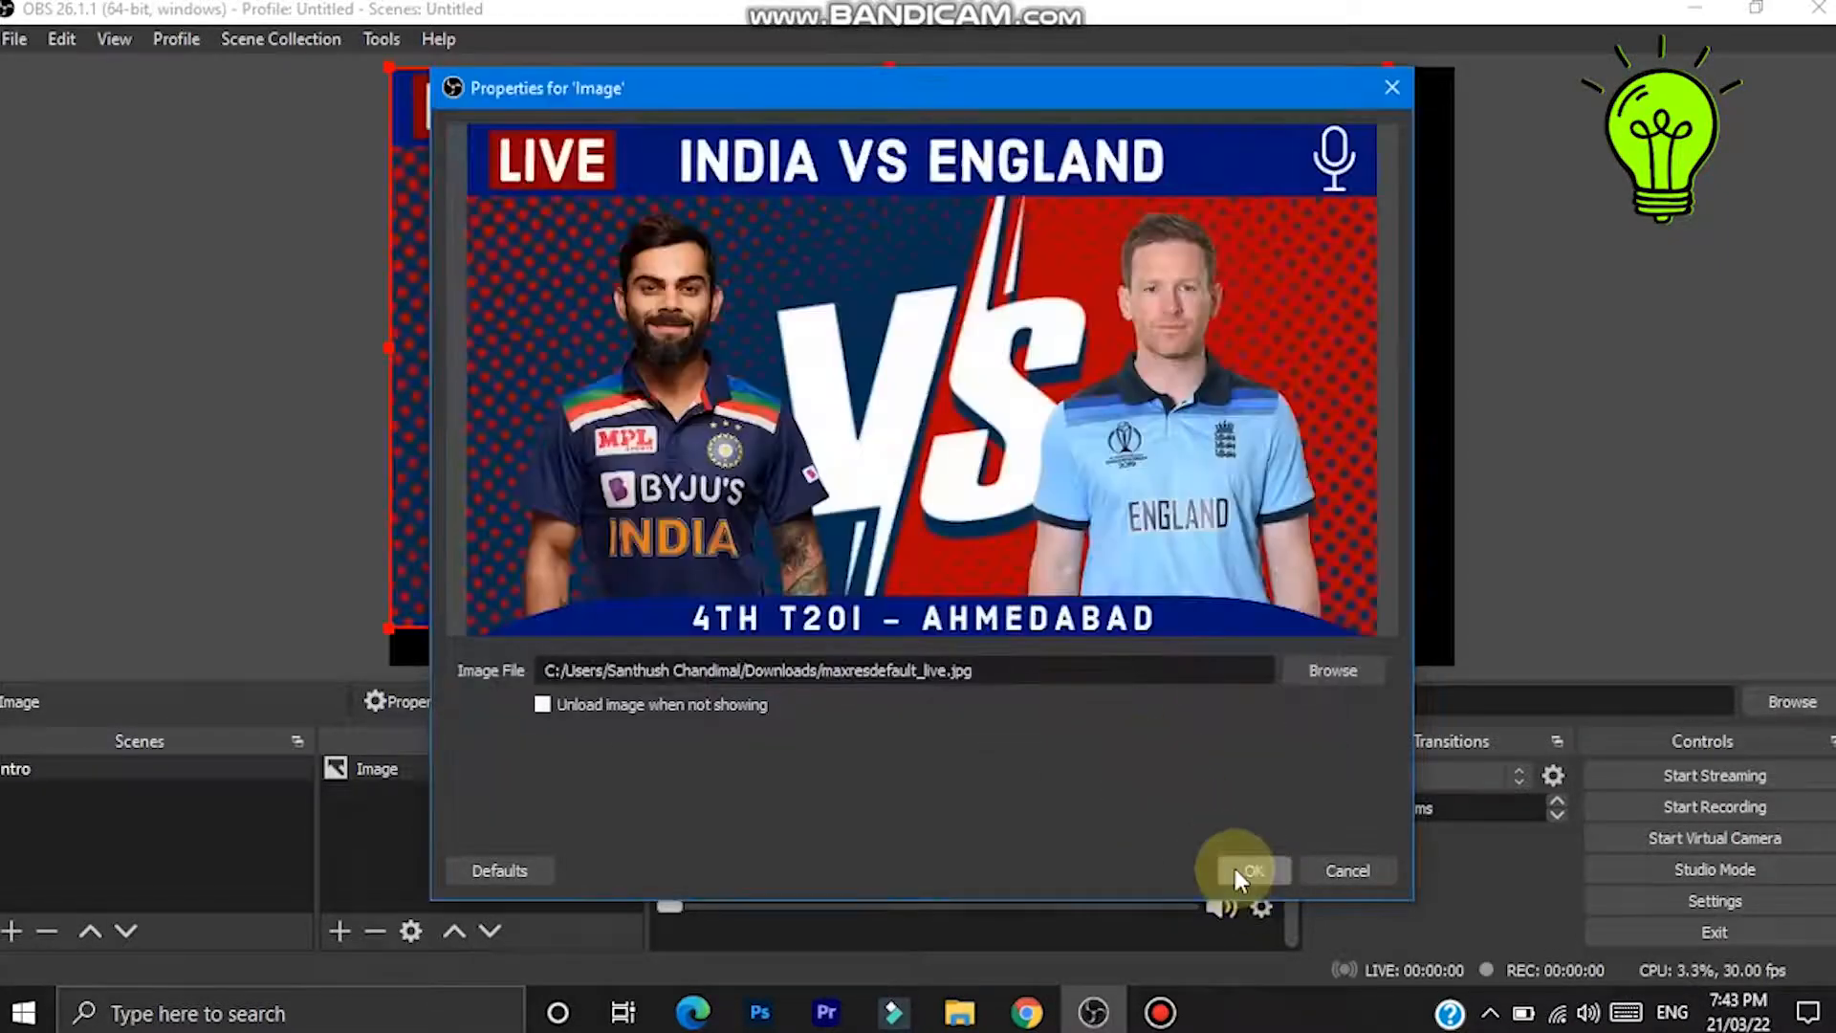
click(1235, 869)
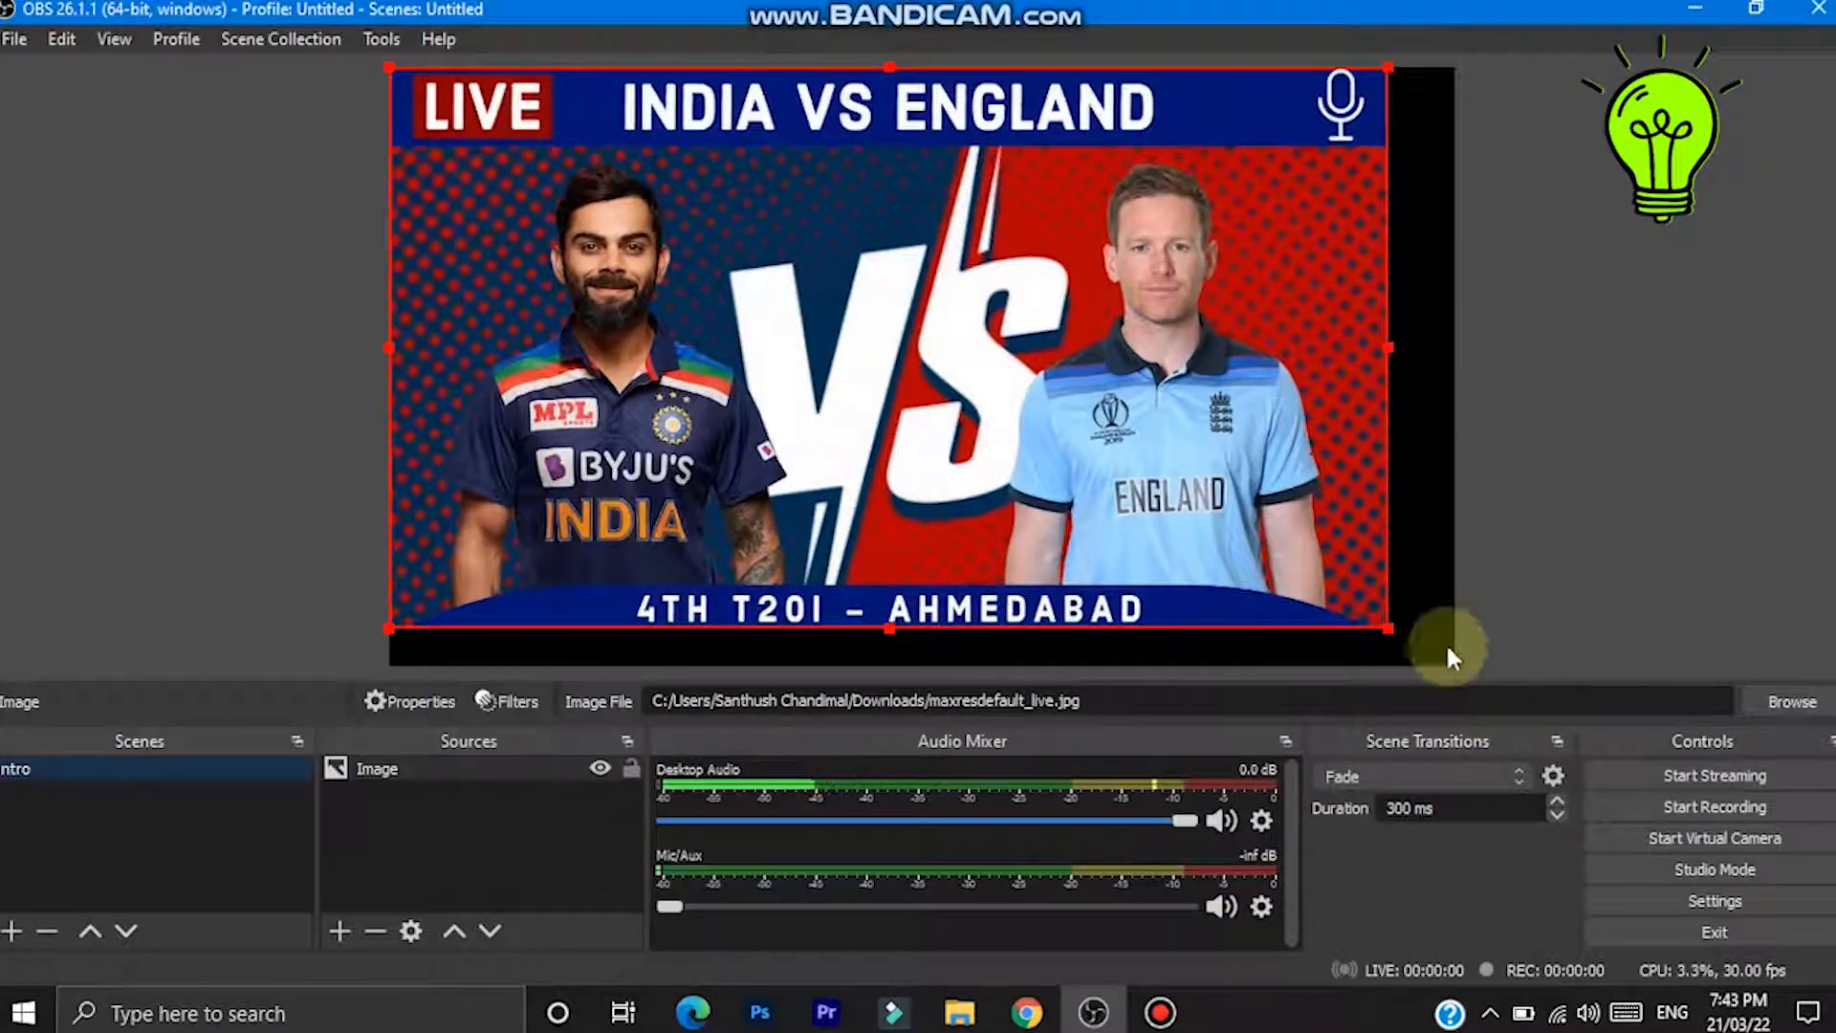
- Resize the India vs England image so it fills the whole canvas, then deselect it
drag(1386, 631, 1454, 665)
click(352, 786)
click(350, 832)
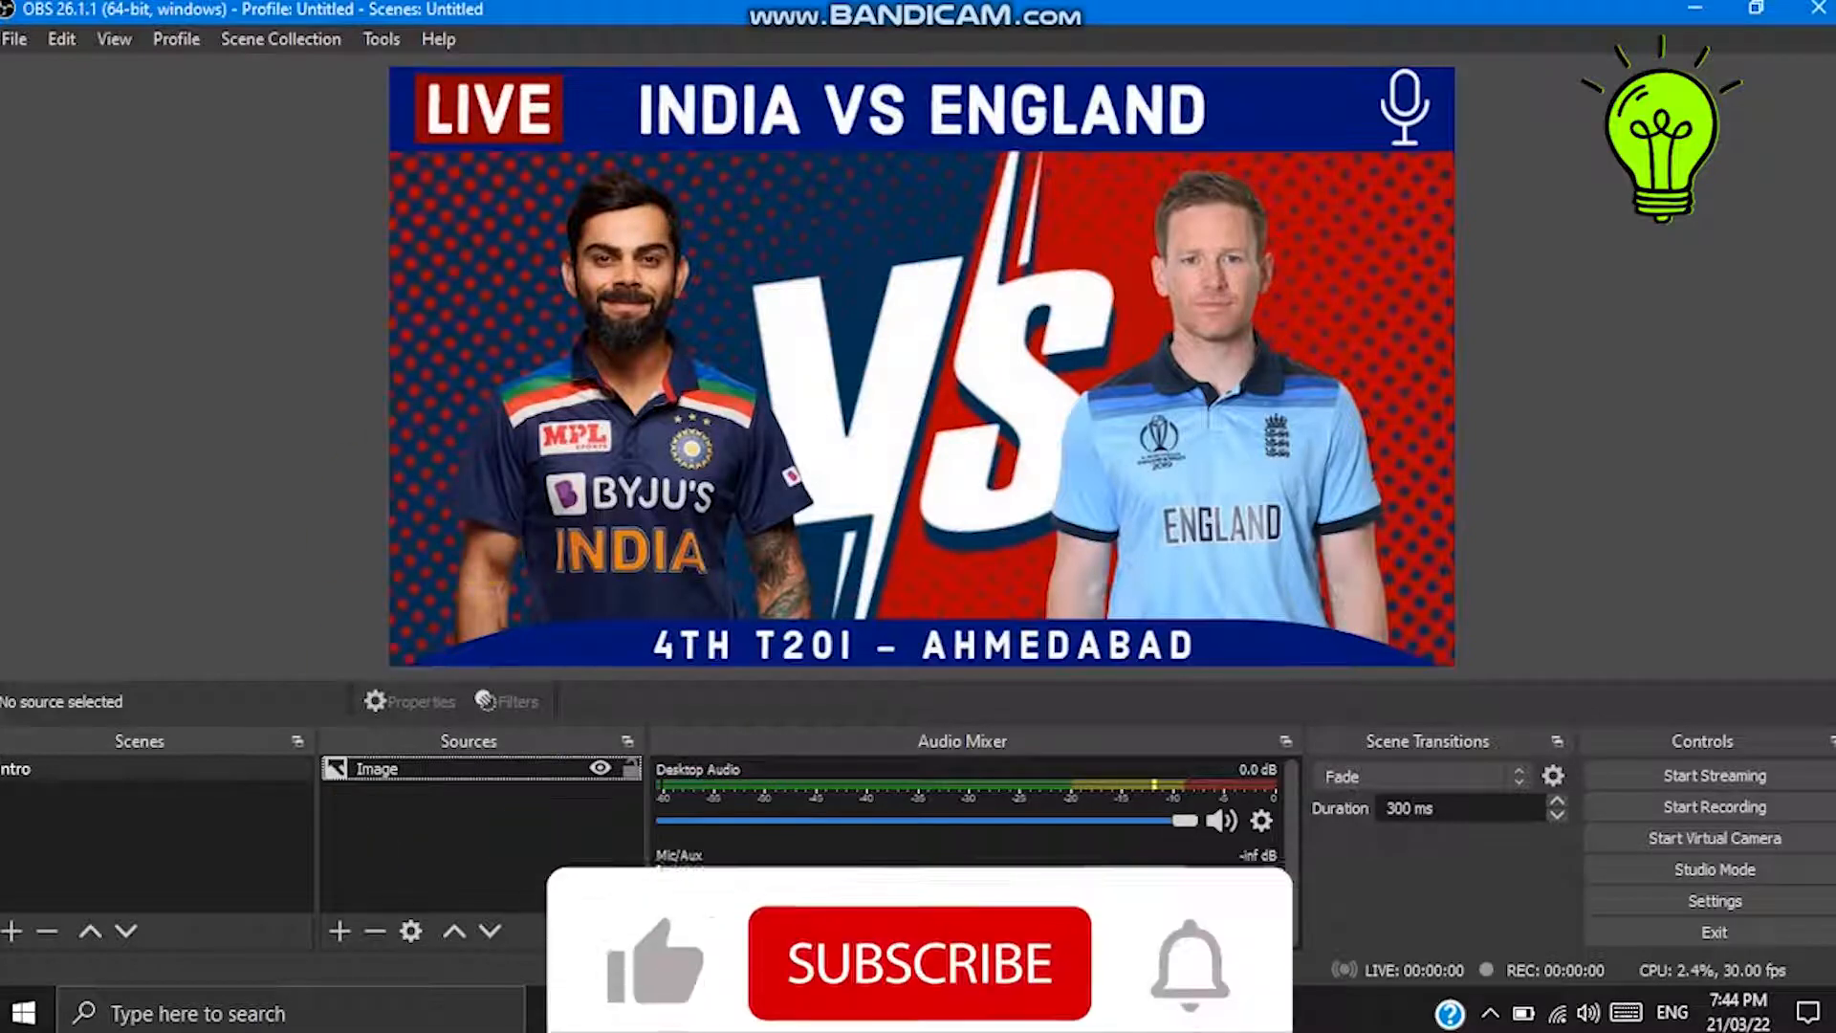
- Switch to the browser and search YouTube for 5 minute countdown green screen no copyright
click(1019, 1016)
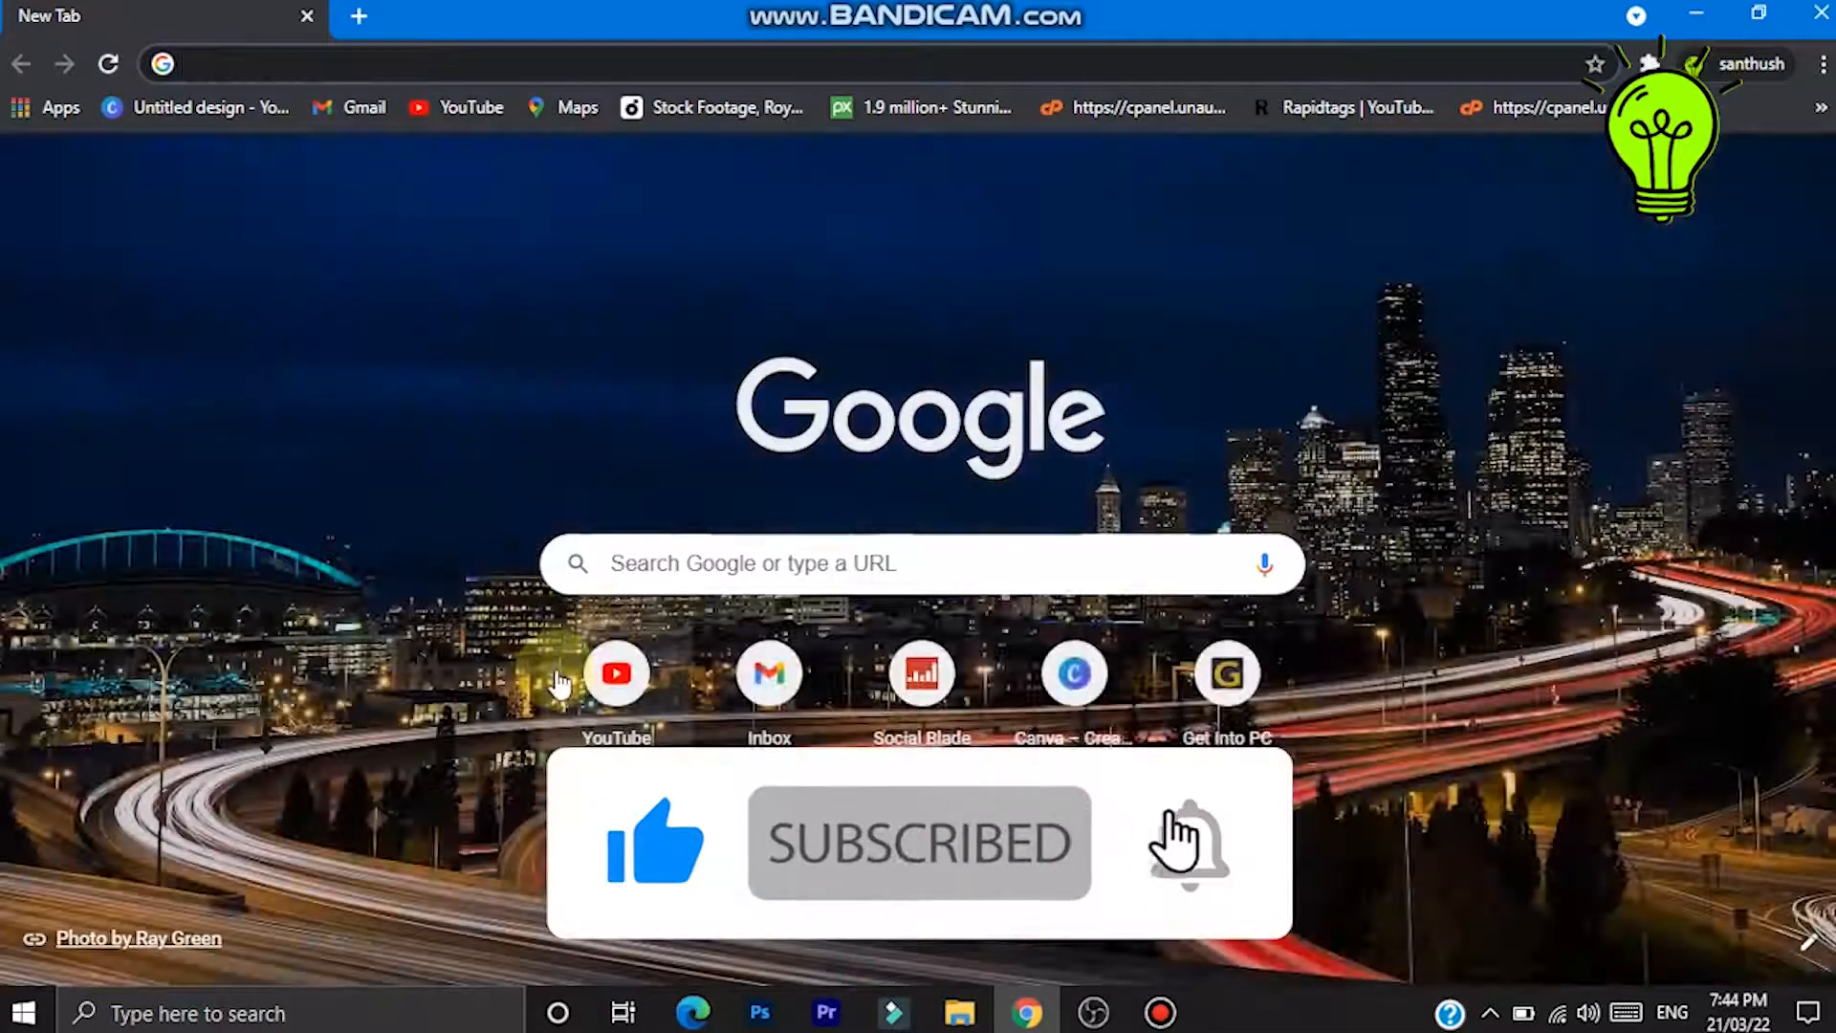
click(562, 680)
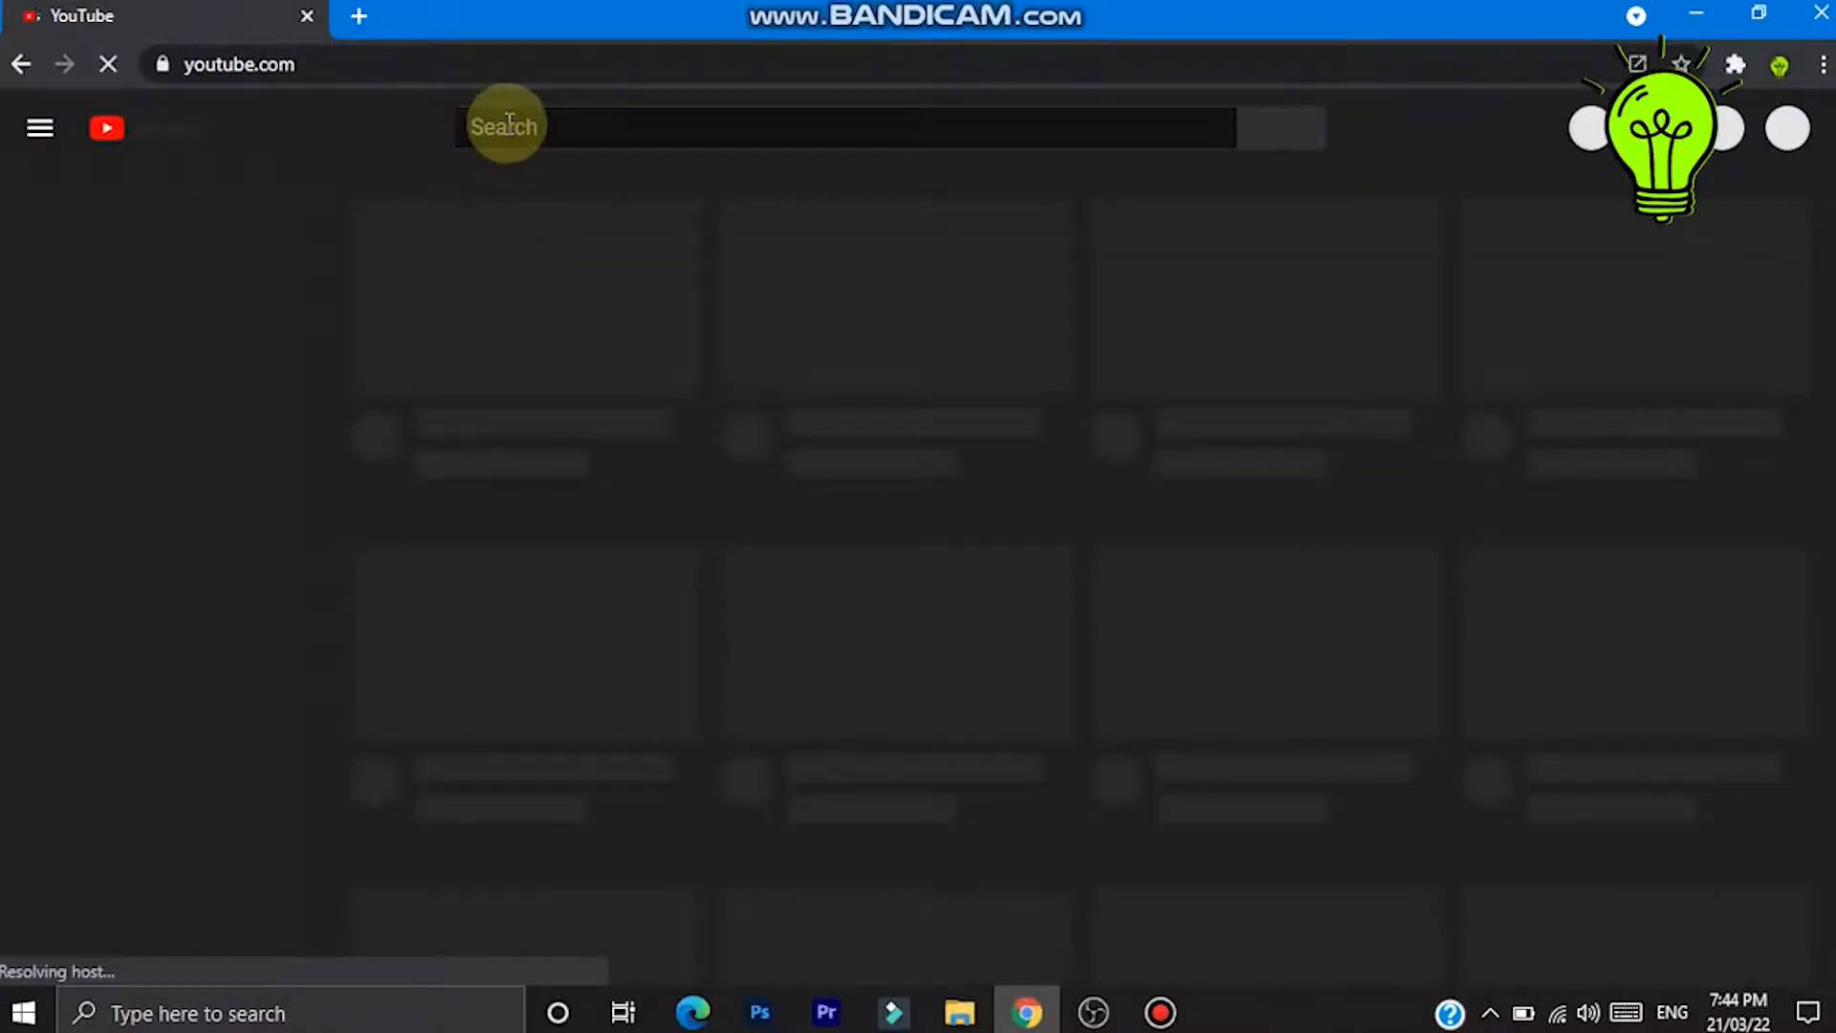
click(510, 127)
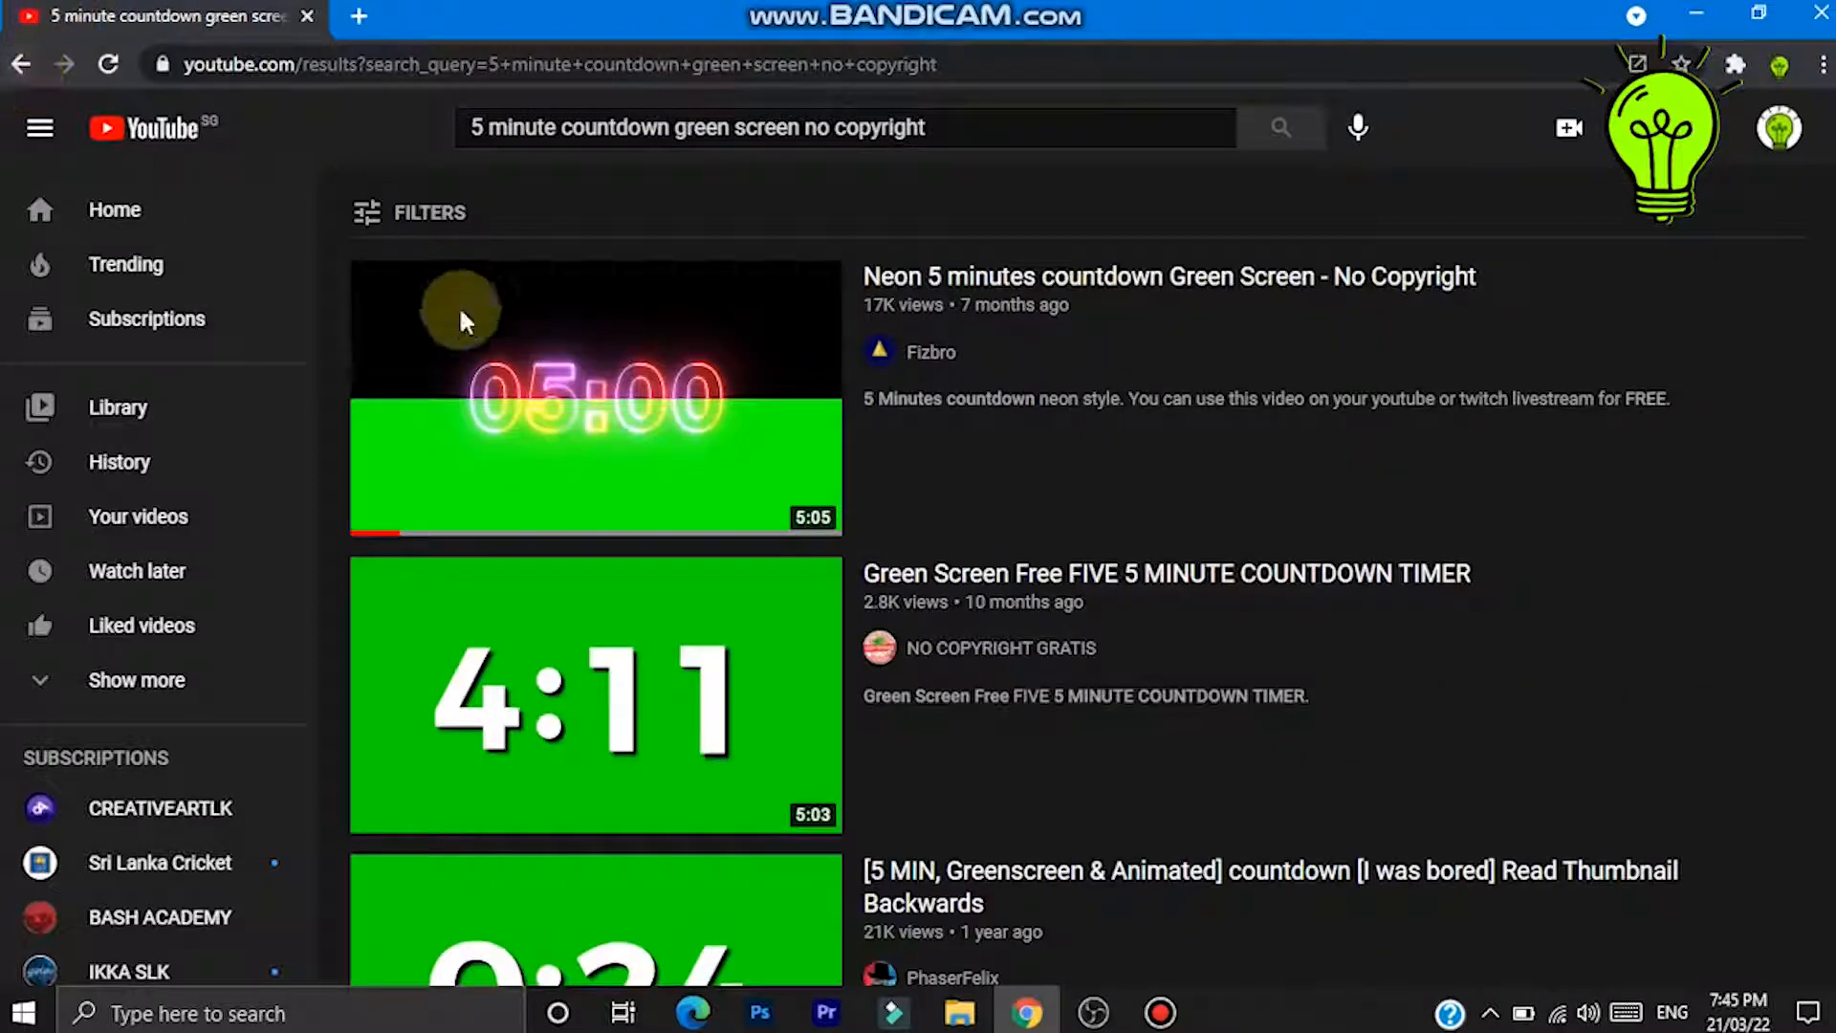
mouse_move(466, 392)
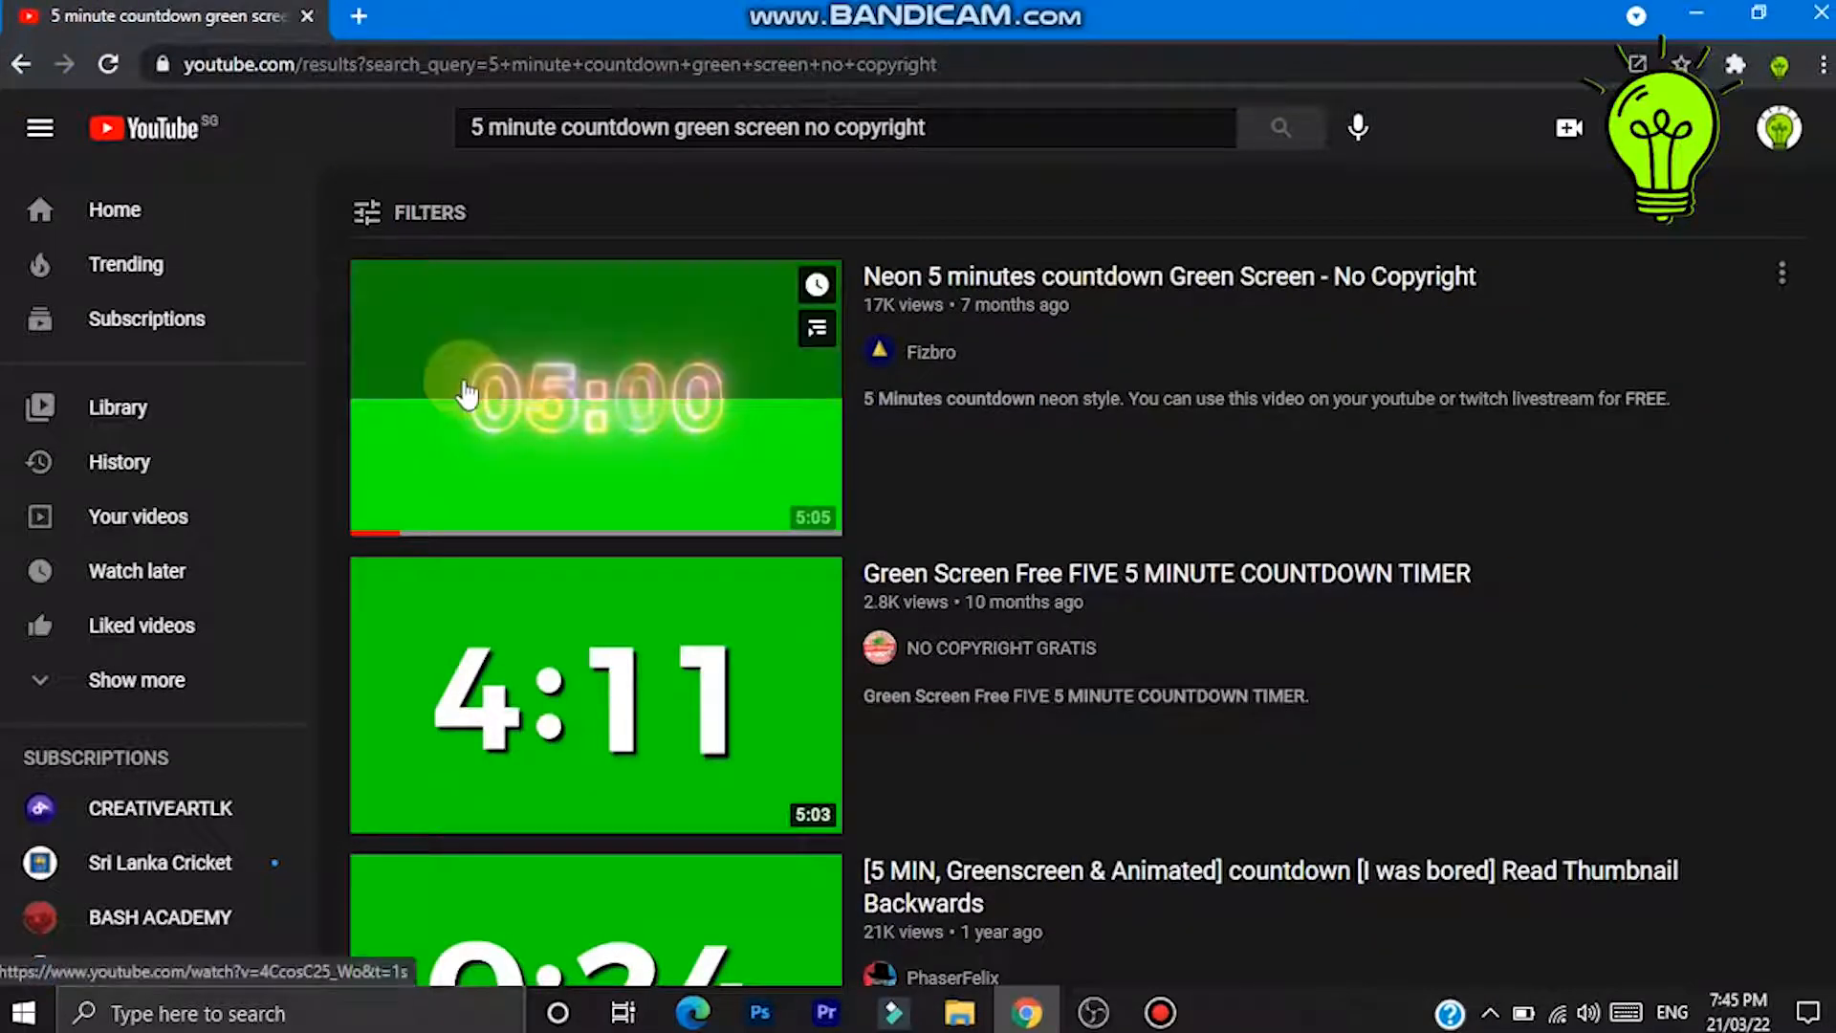
mouse_move(574, 345)
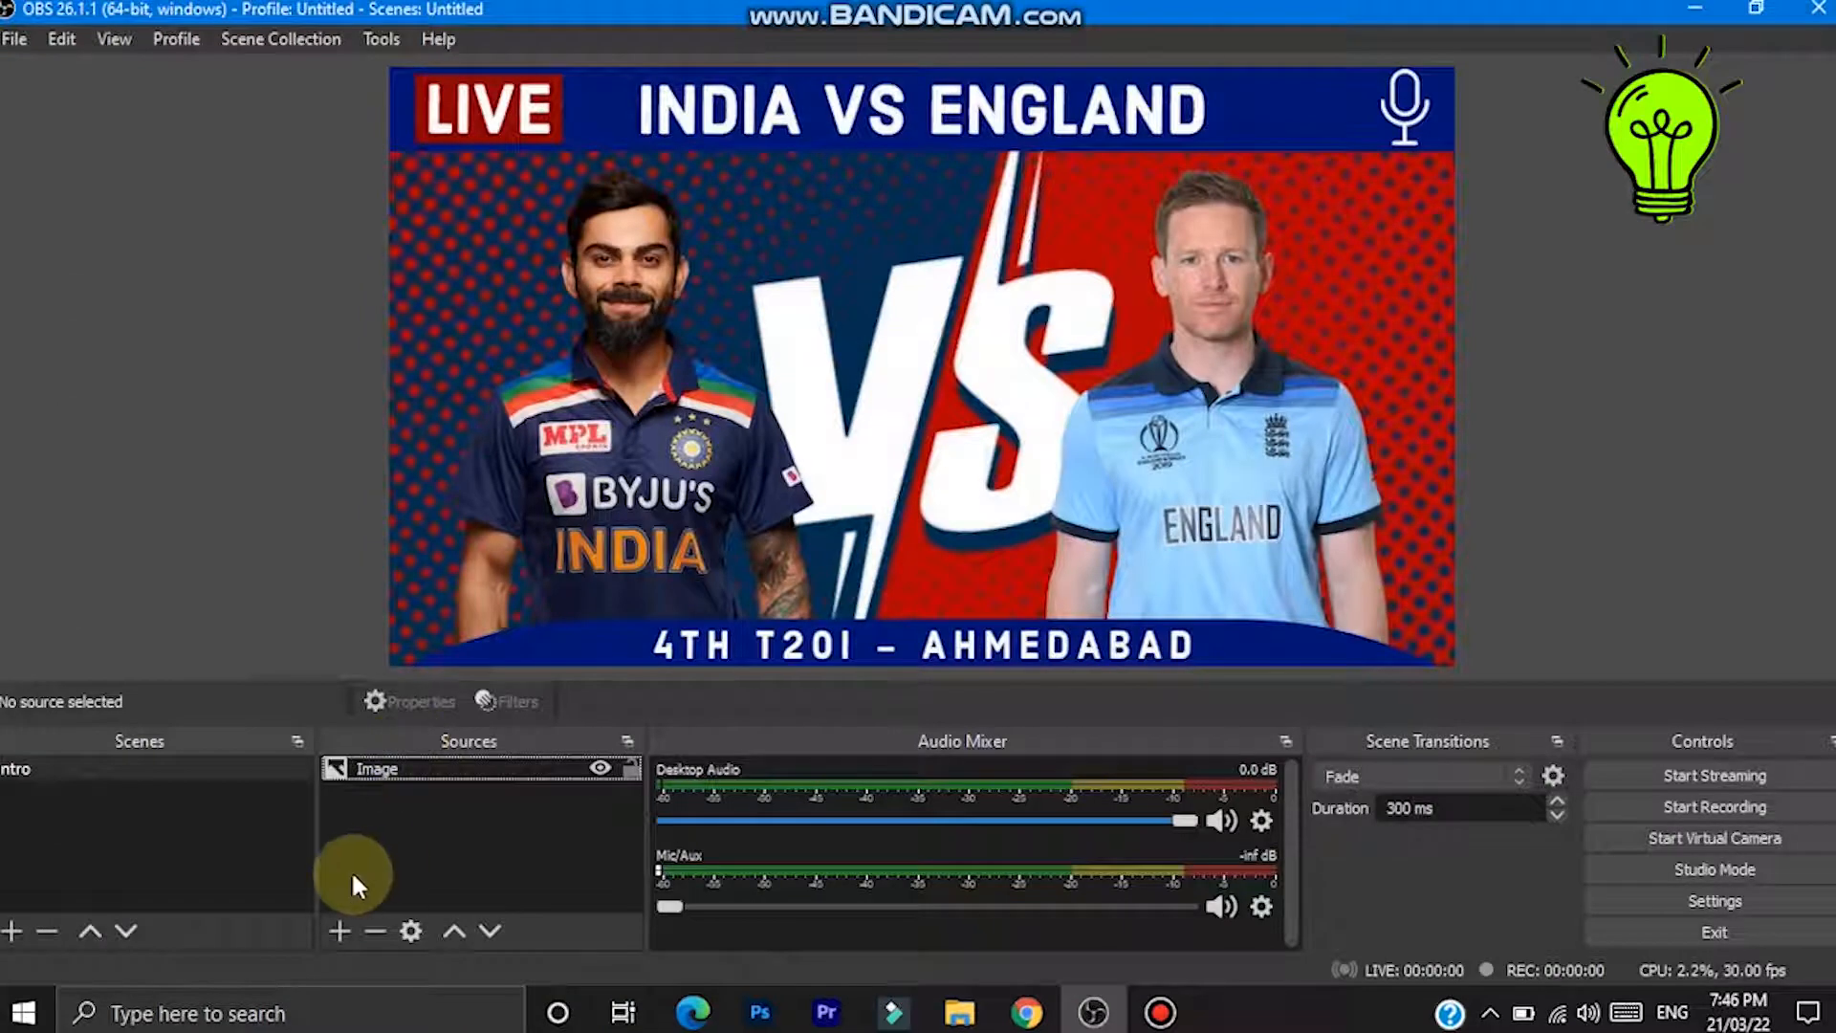
- Add a Media Source playing the Neon 5 minutes countdown Green Screen - No Copyright video from Downloads
click(327, 929)
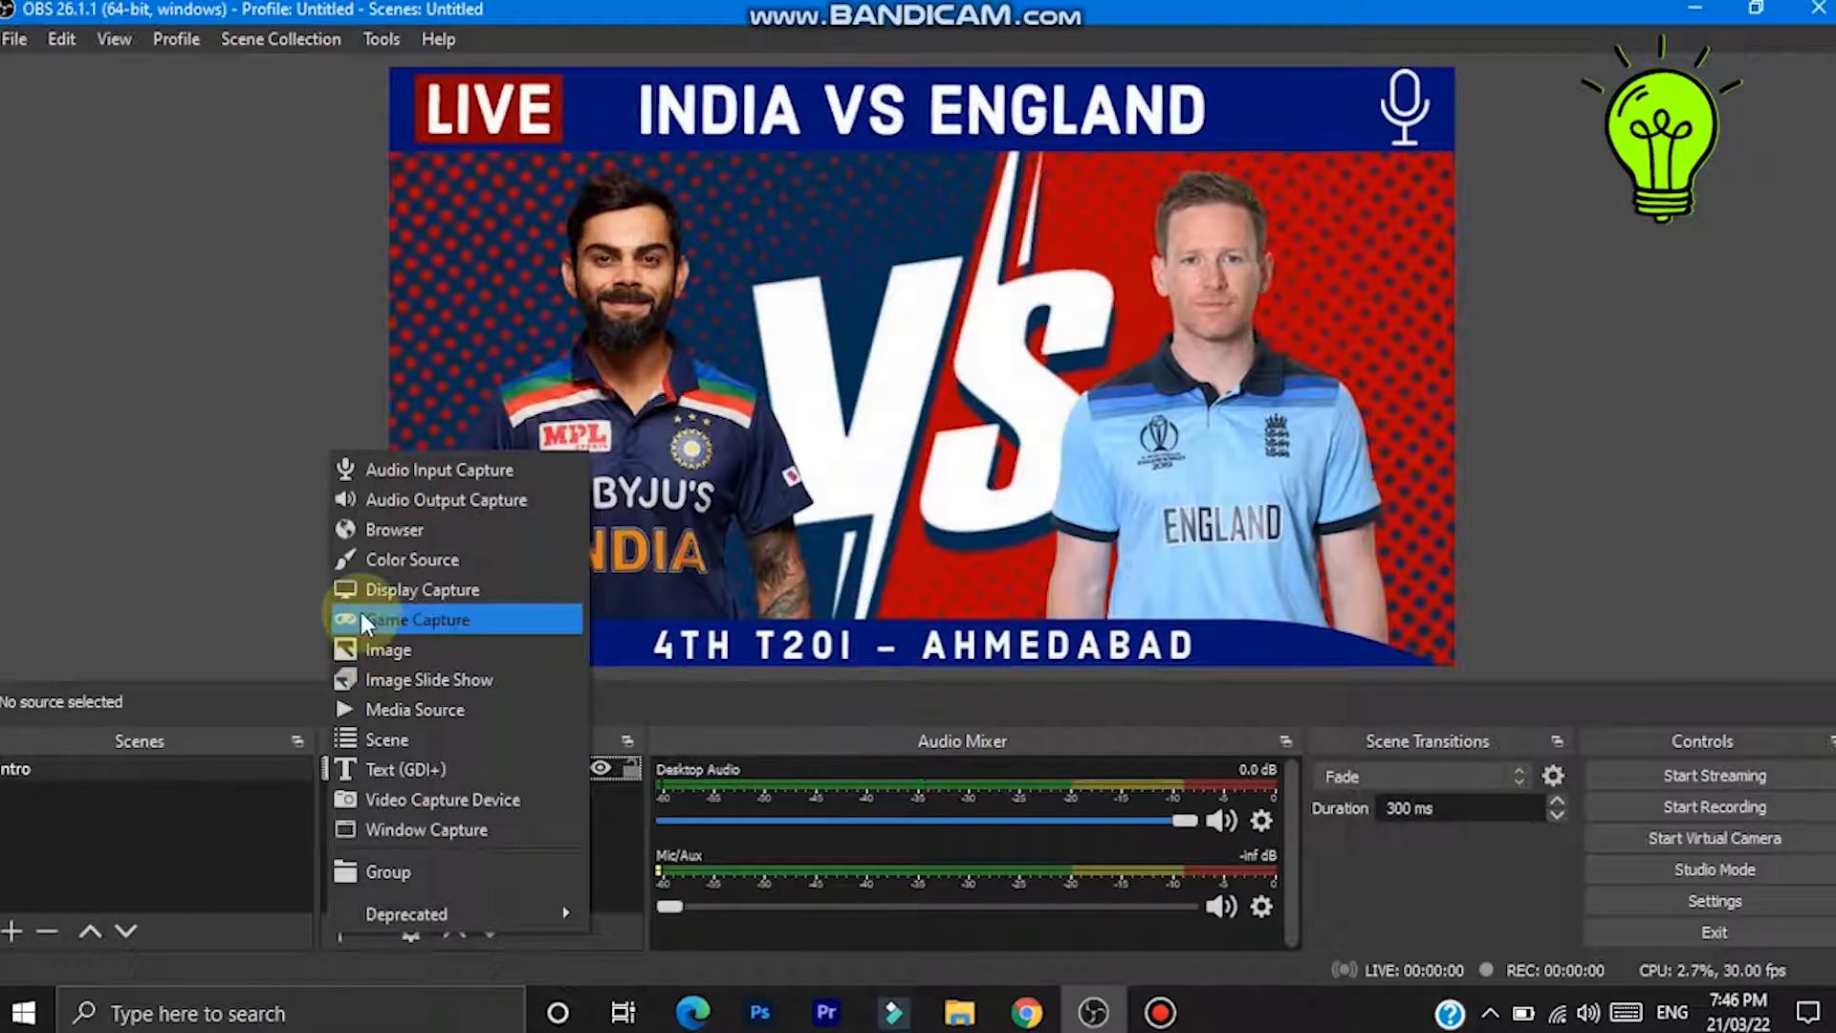
click(394, 712)
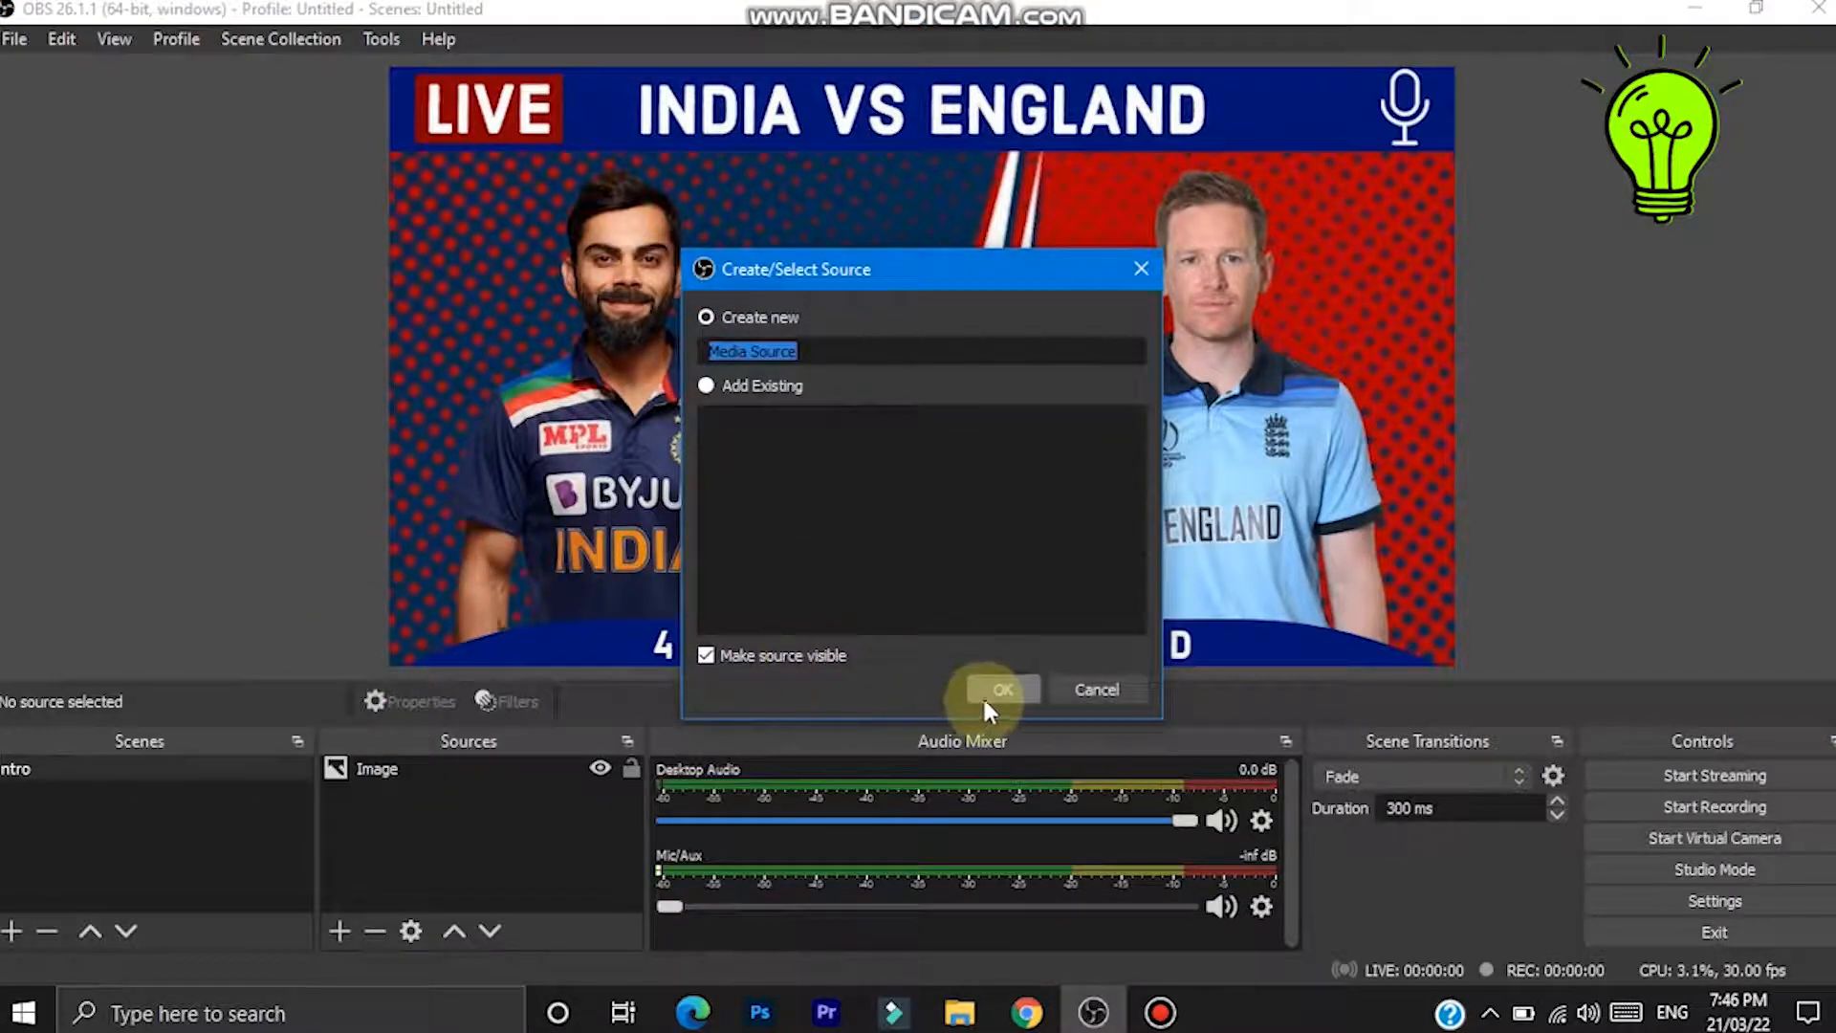
click(1001, 690)
click(1276, 662)
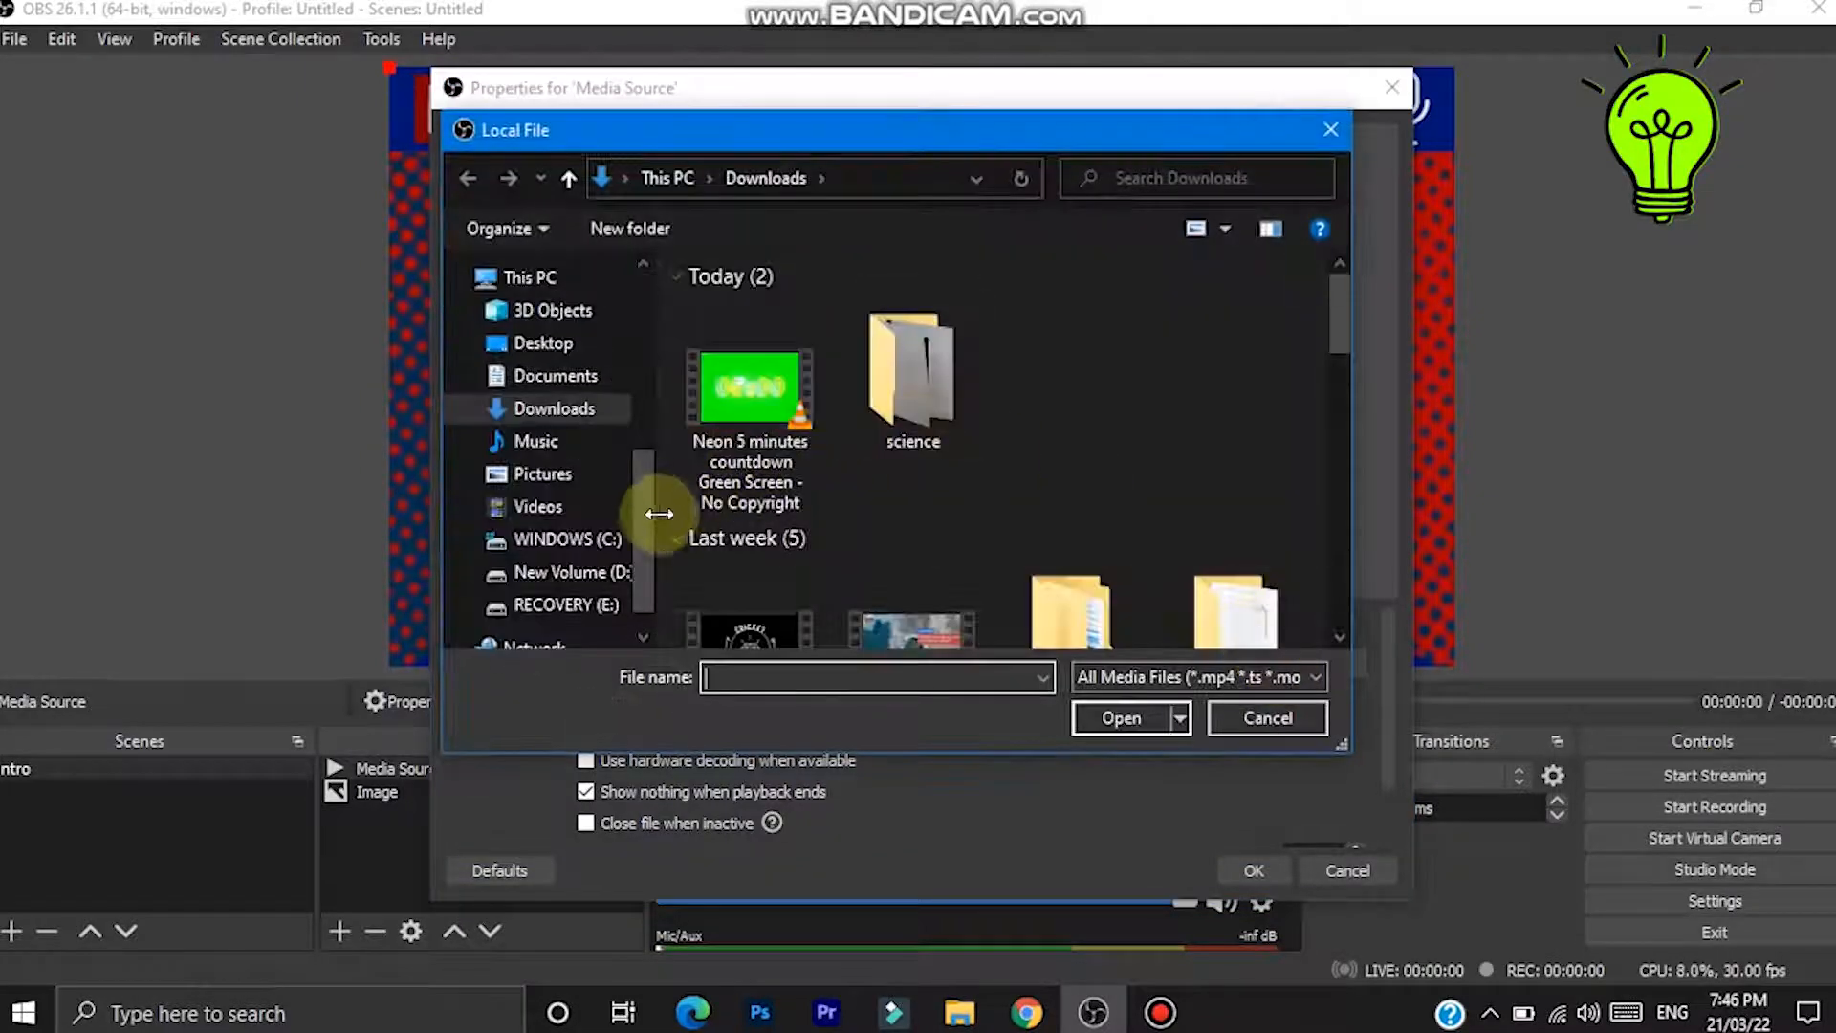
click(741, 407)
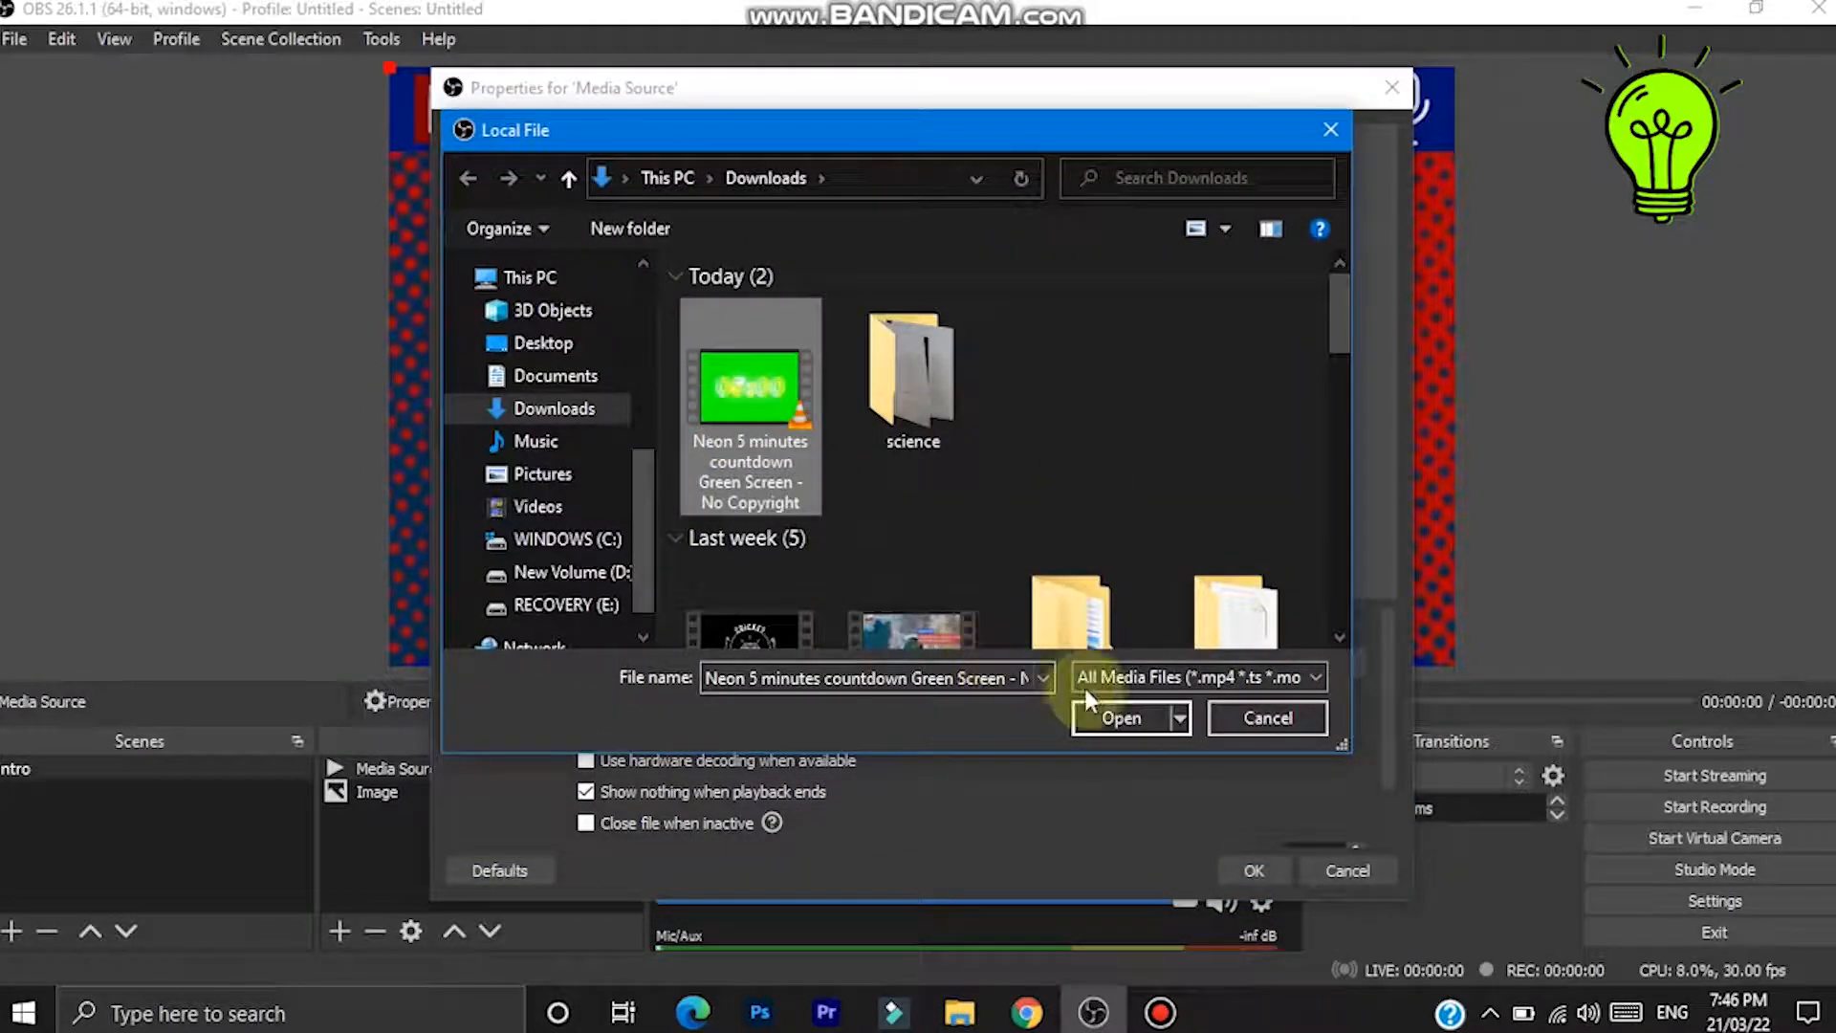
click(1102, 721)
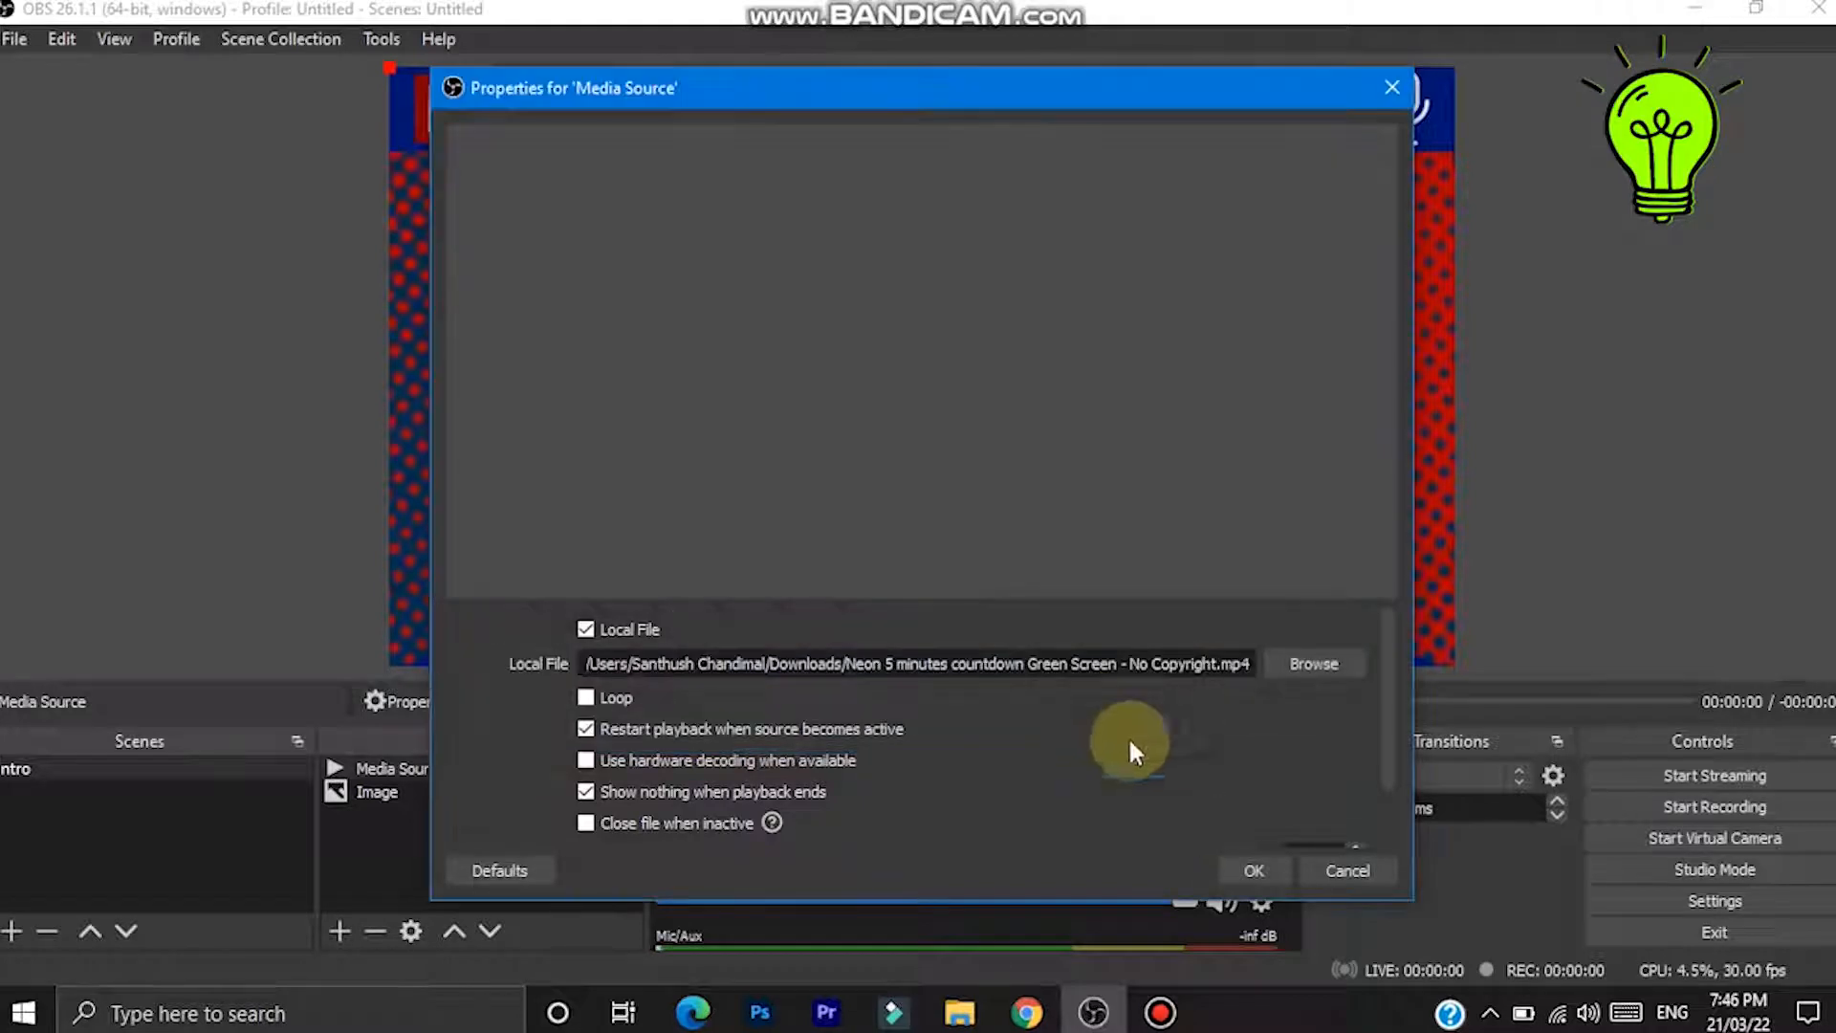
click(1259, 871)
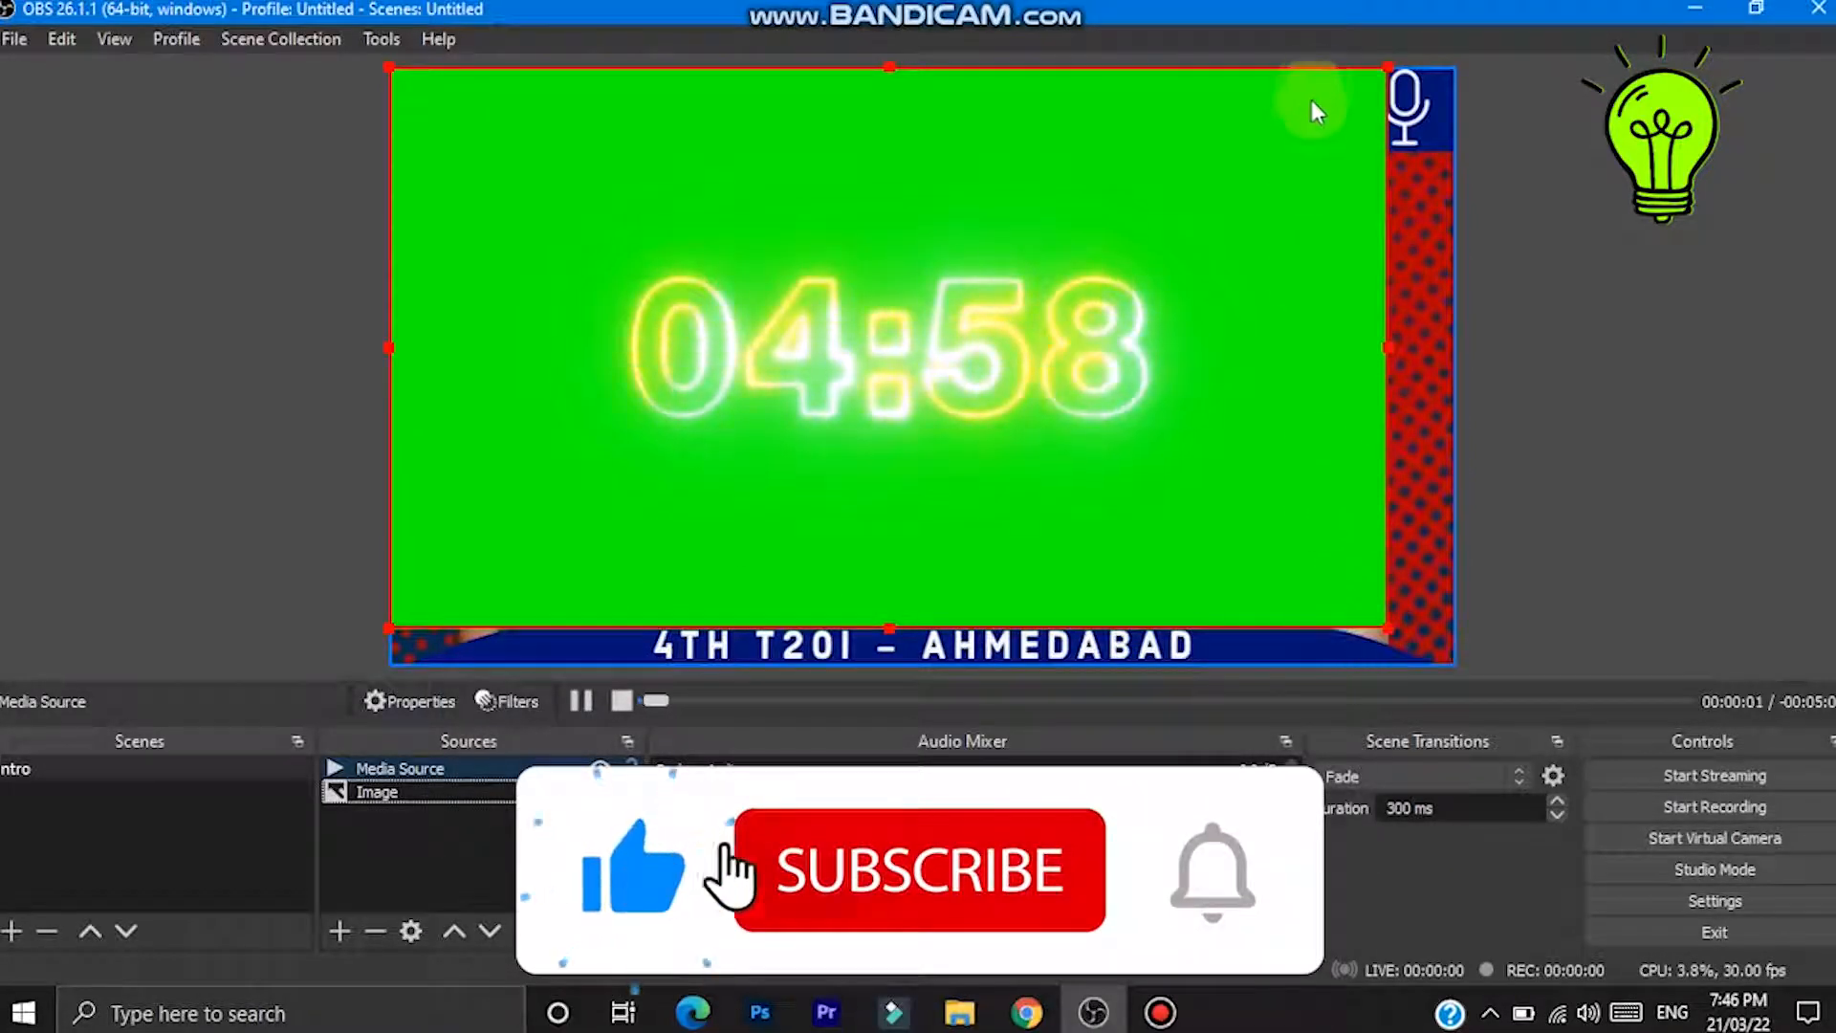
- Scale the countdown video down to about half the canvas width and move it over the image's centre
drag(1386, 66, 624, 425)
drag(588, 488, 688, 512)
drag(851, 438, 998, 354)
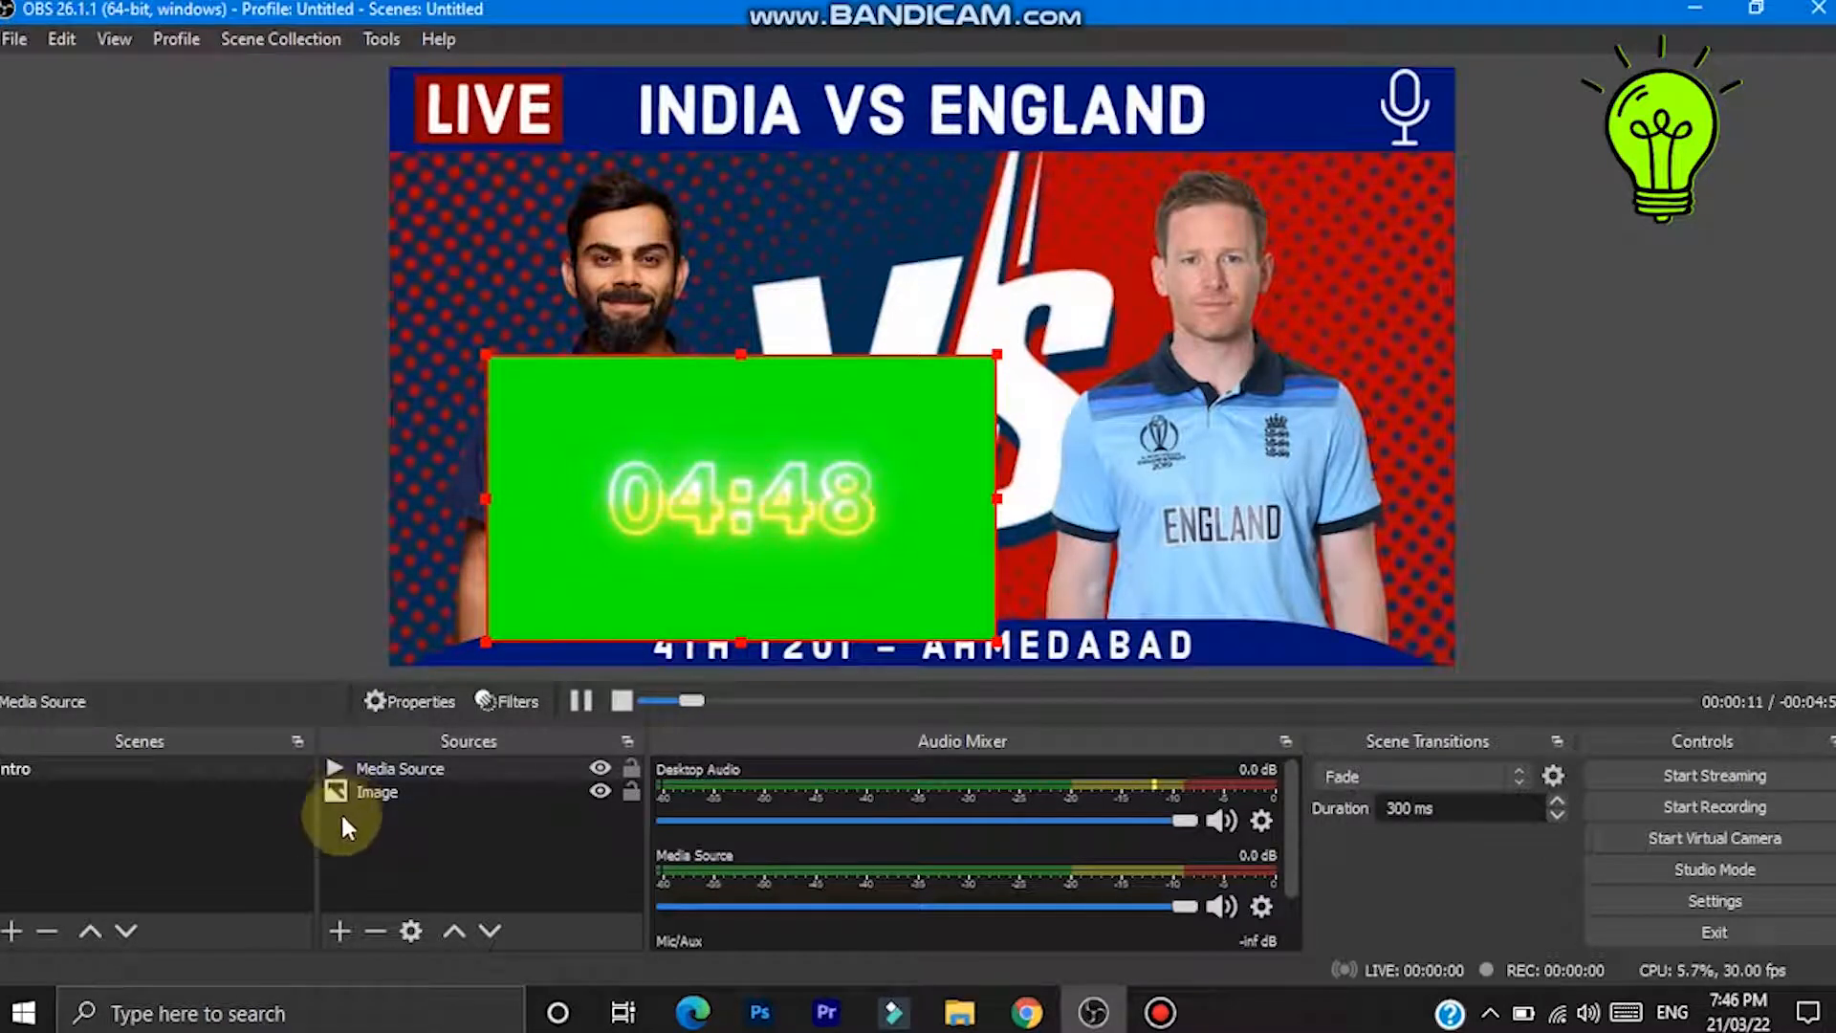
- Add a Chroma Key effect filter to the Media Source
click(388, 770)
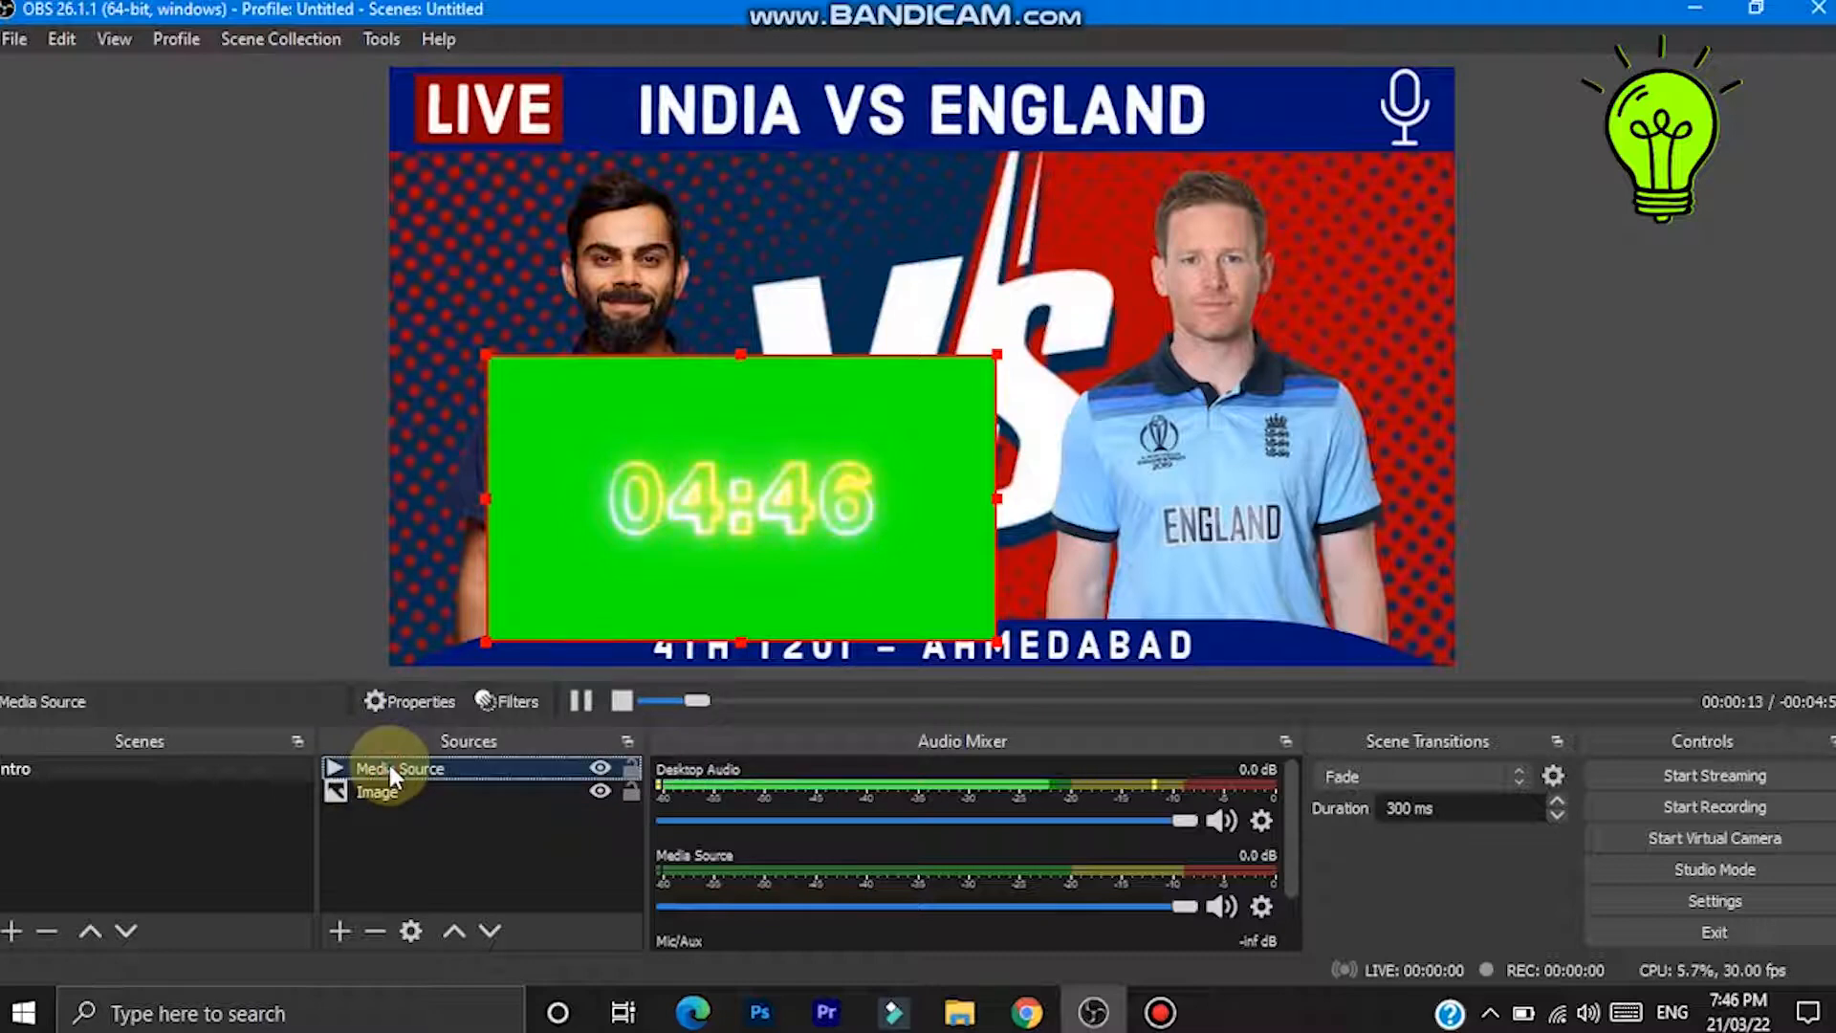
right_click(381, 774)
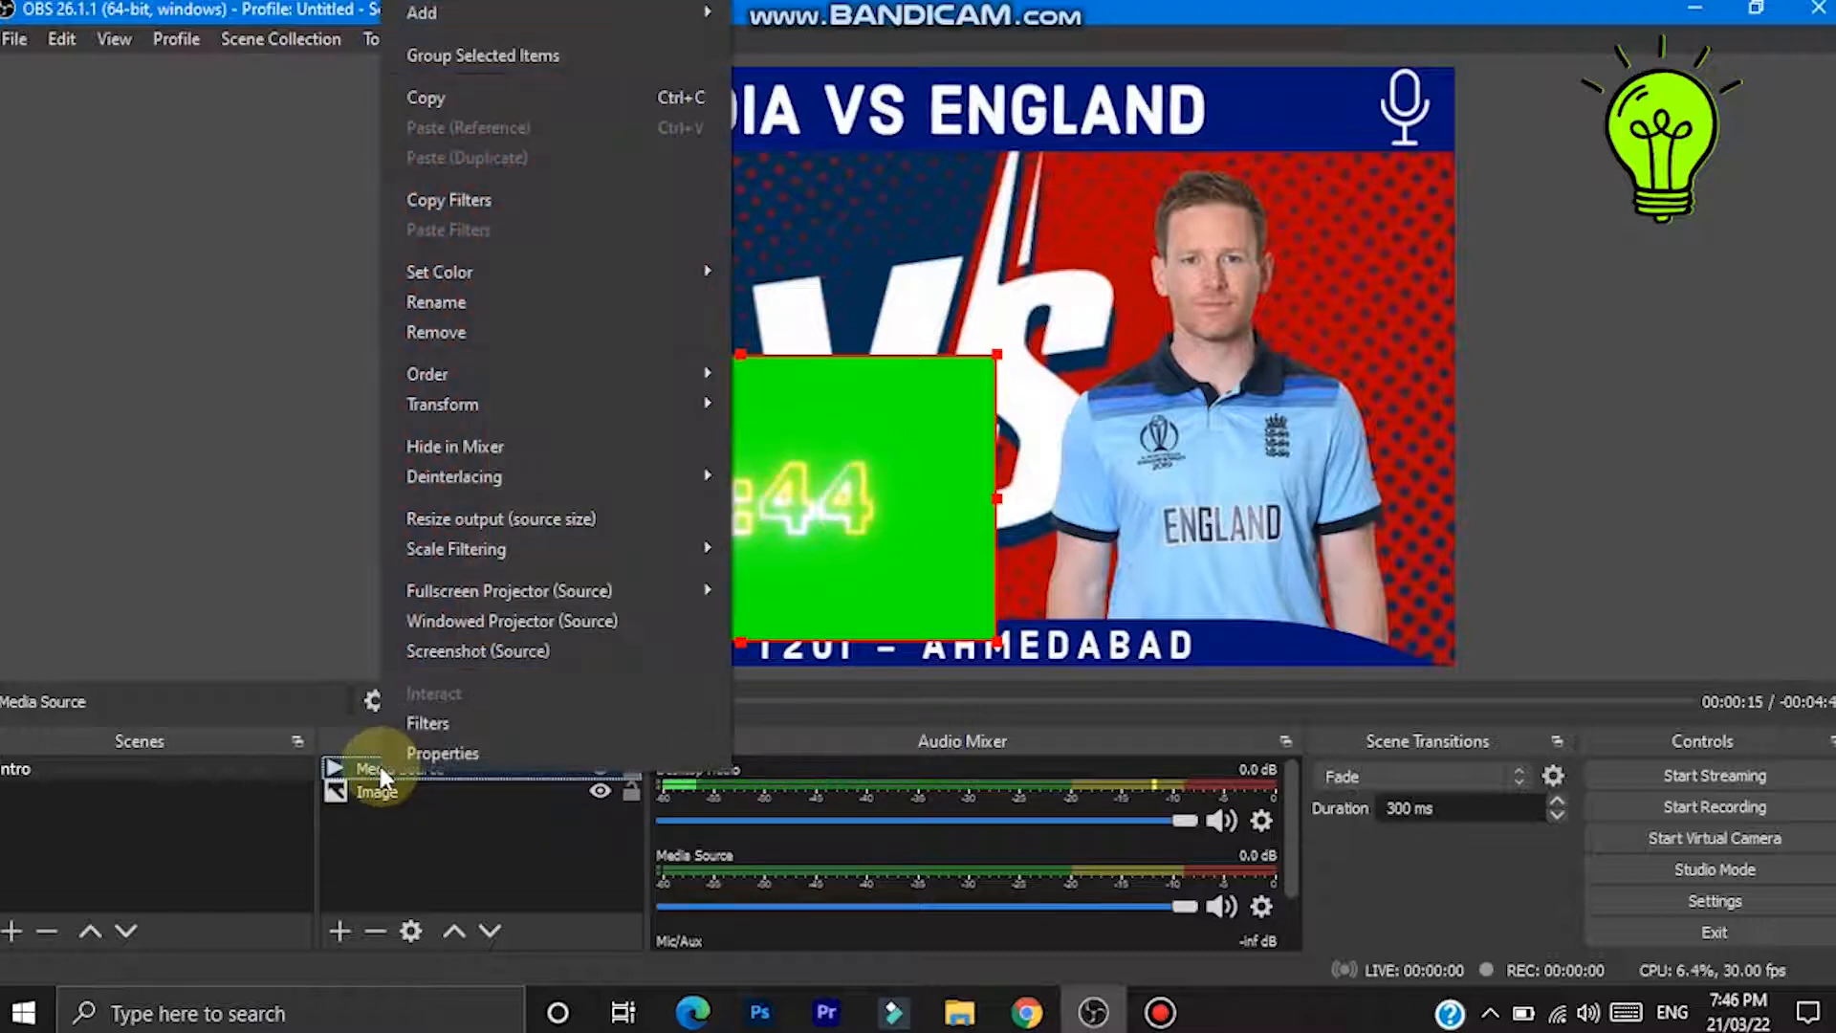
click(408, 725)
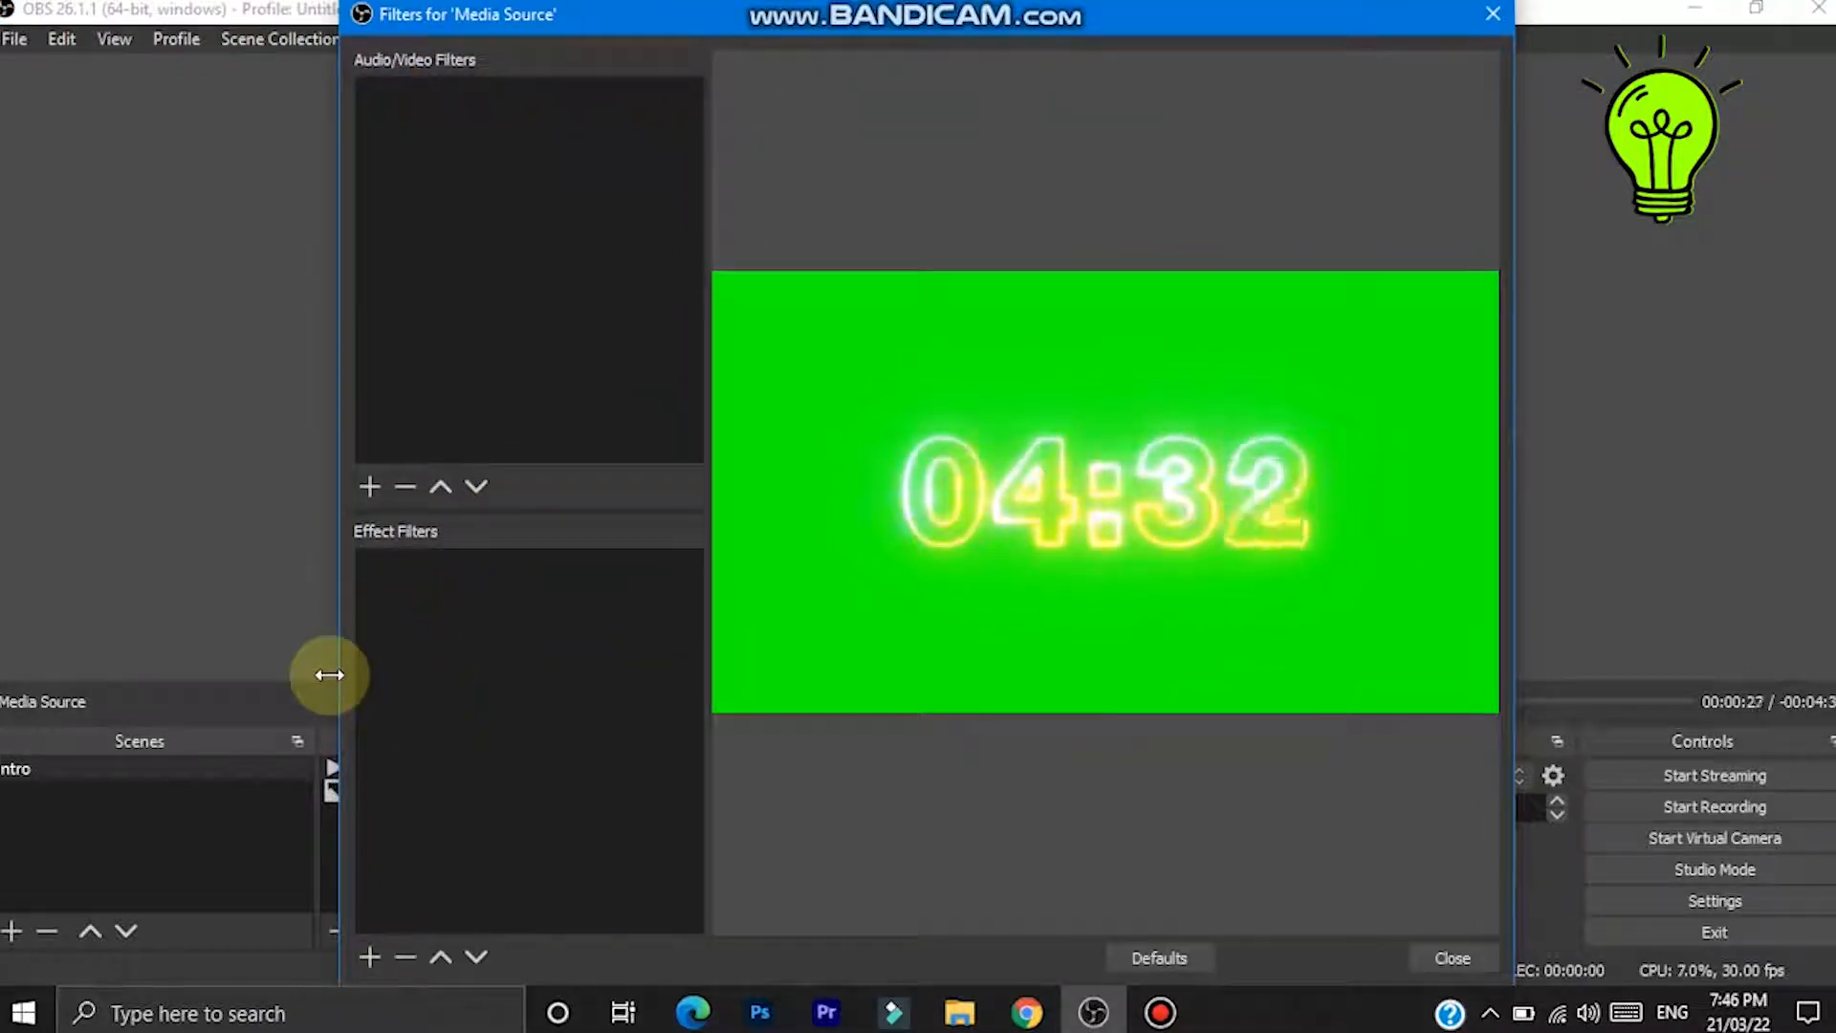
click(359, 954)
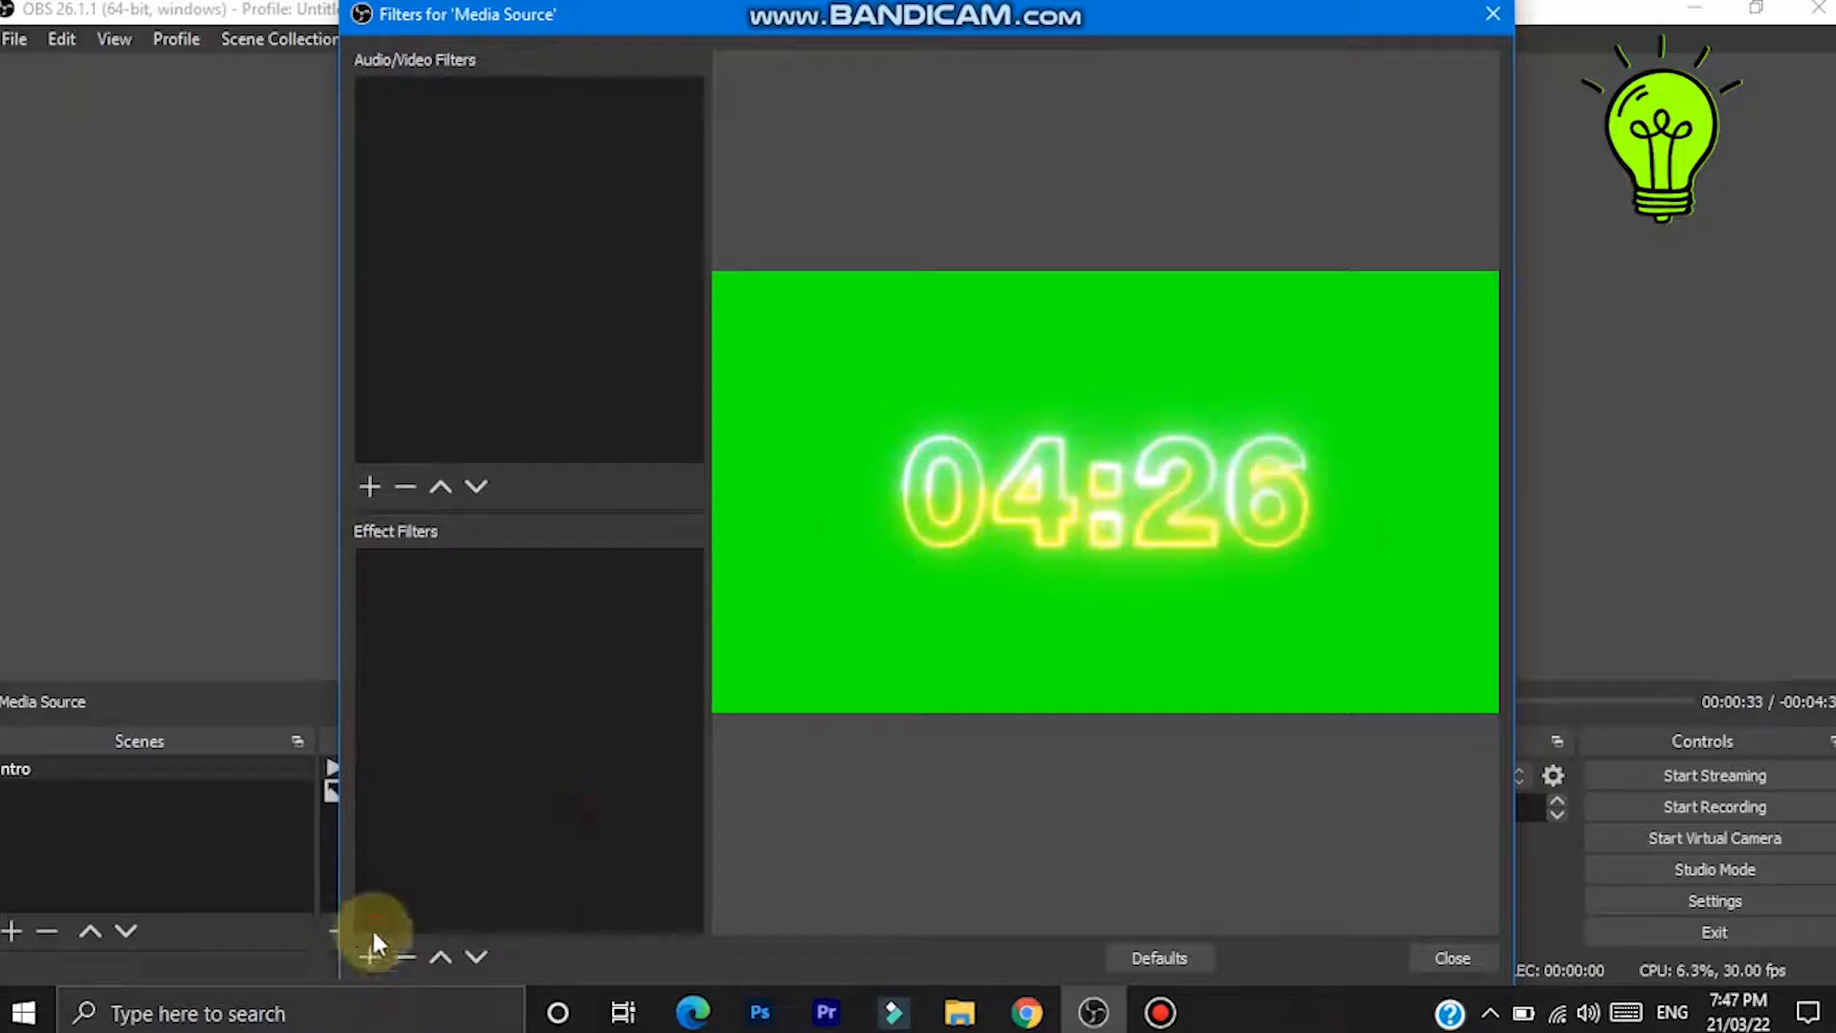
click(358, 959)
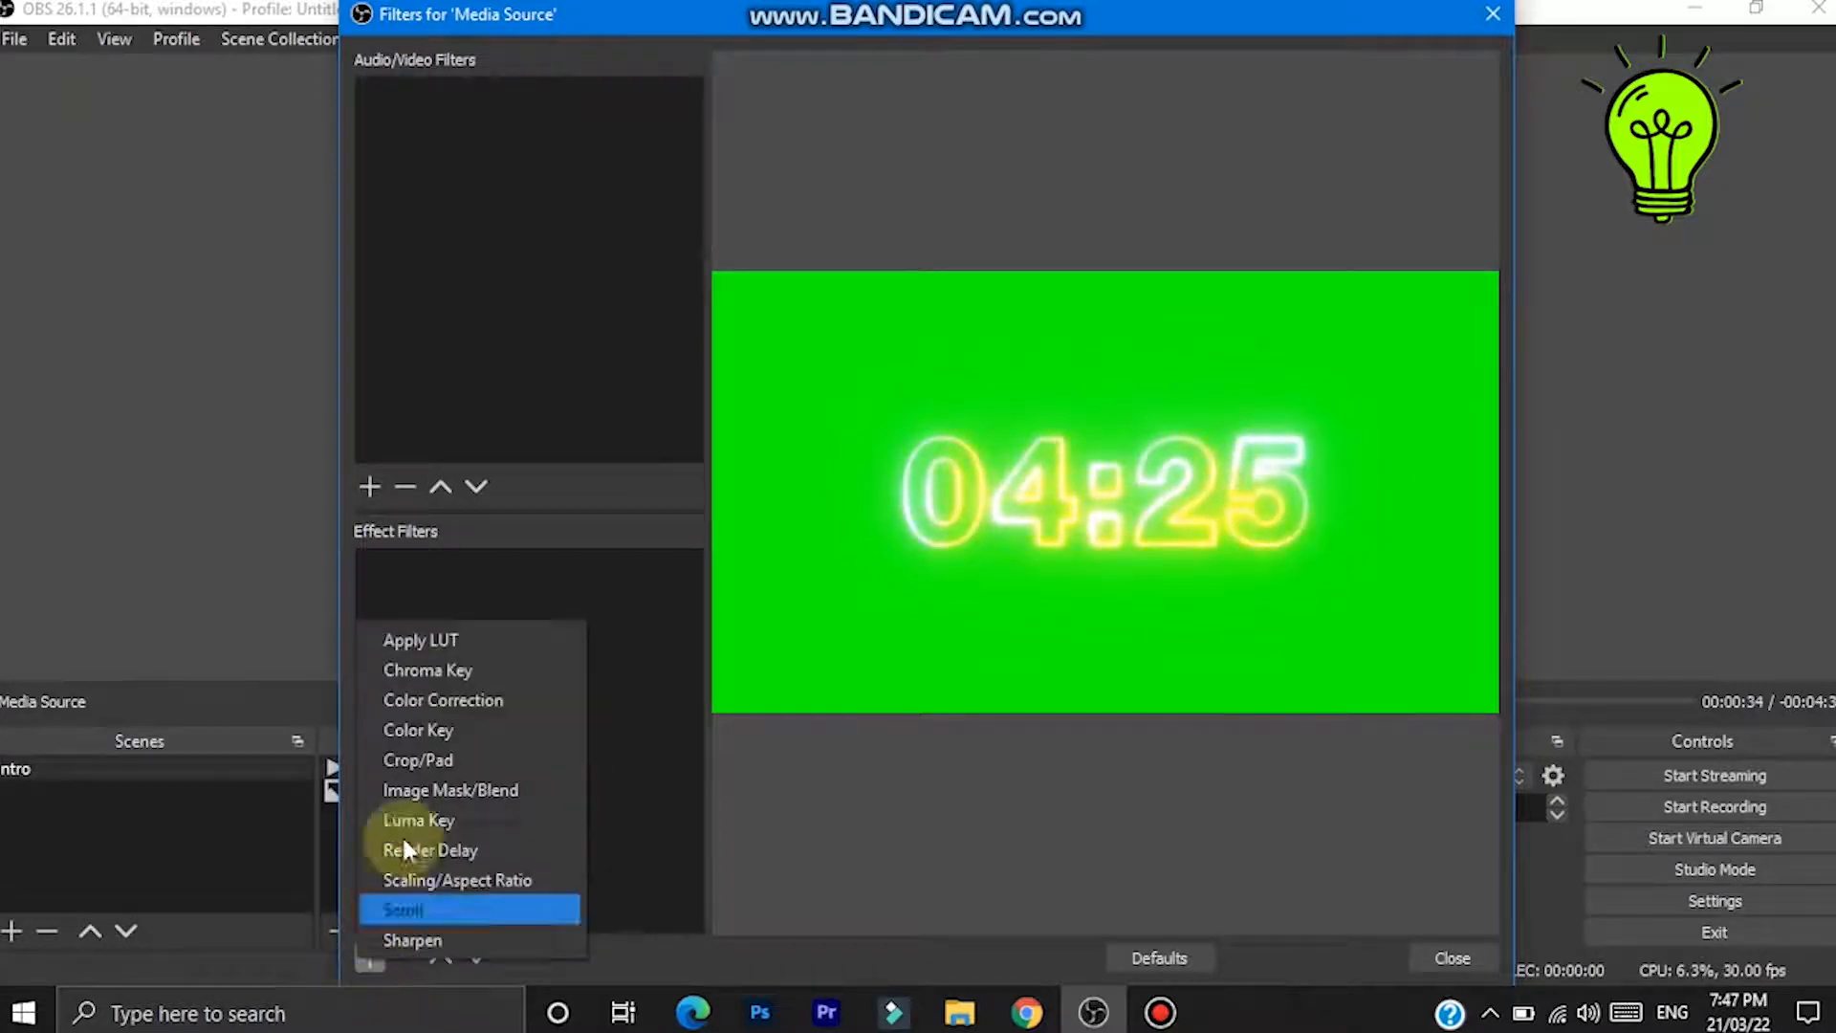
click(406, 670)
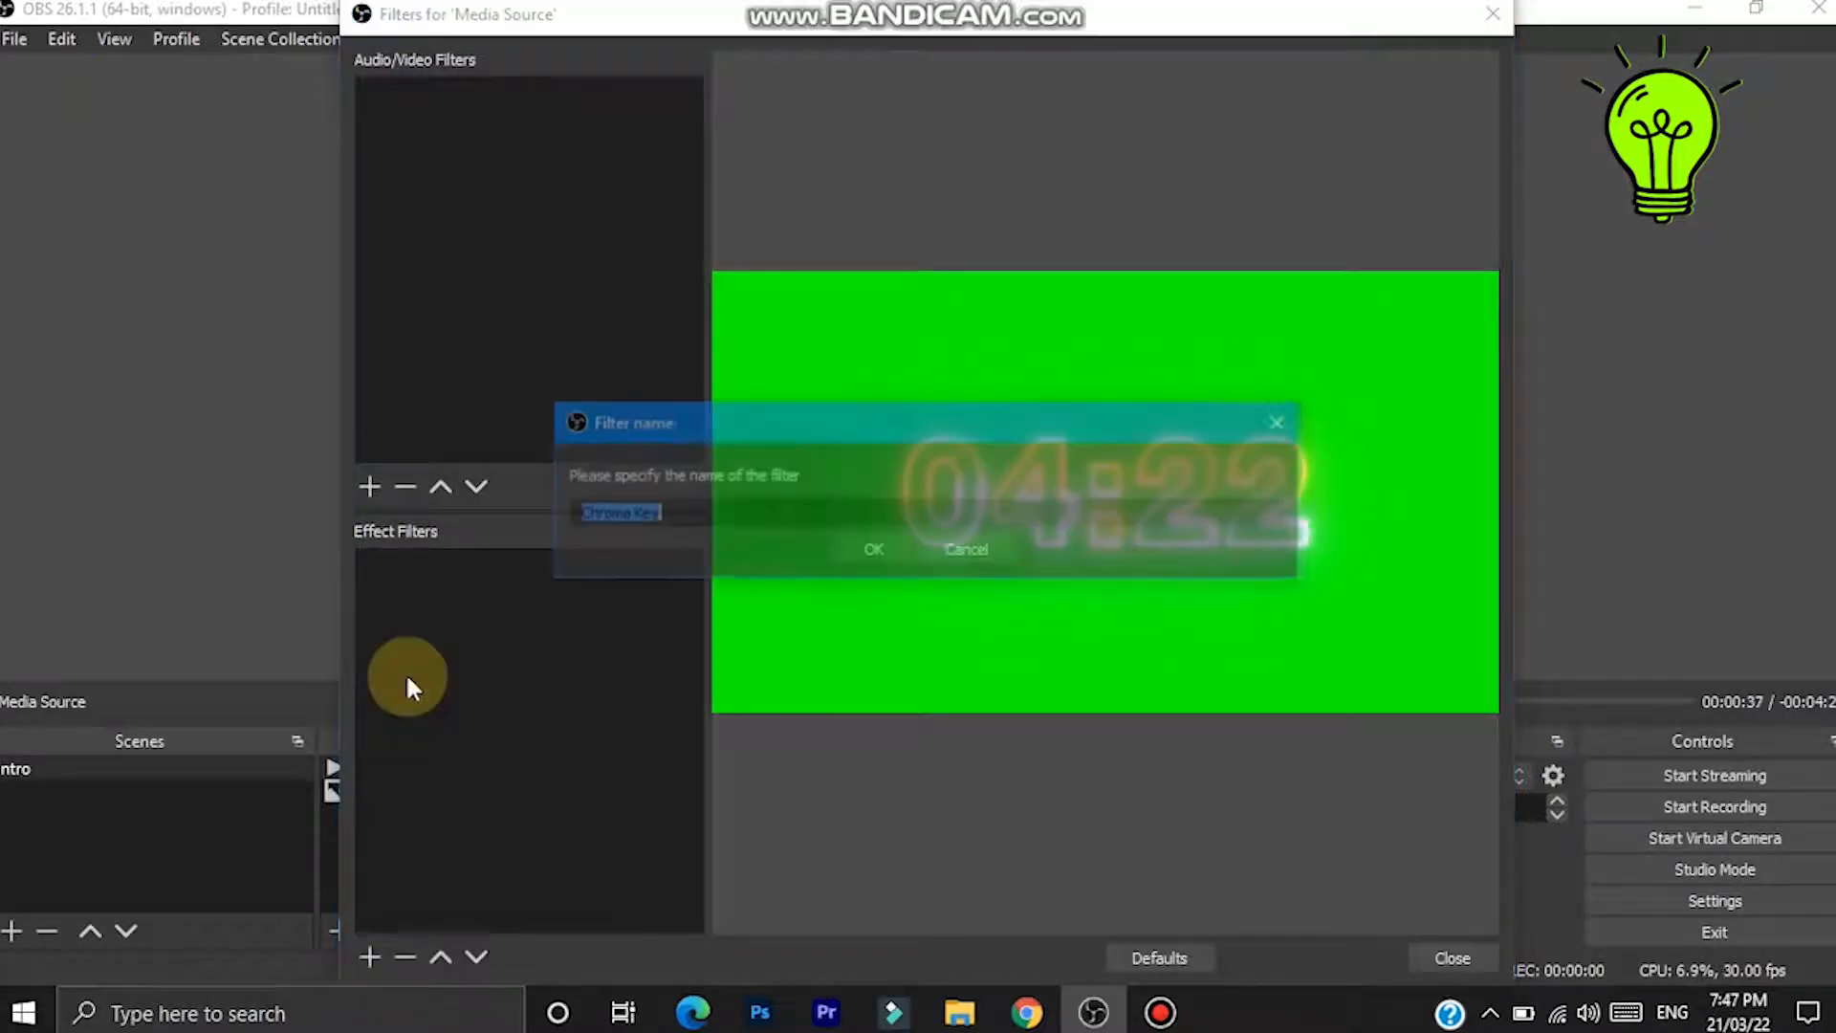
click(876, 549)
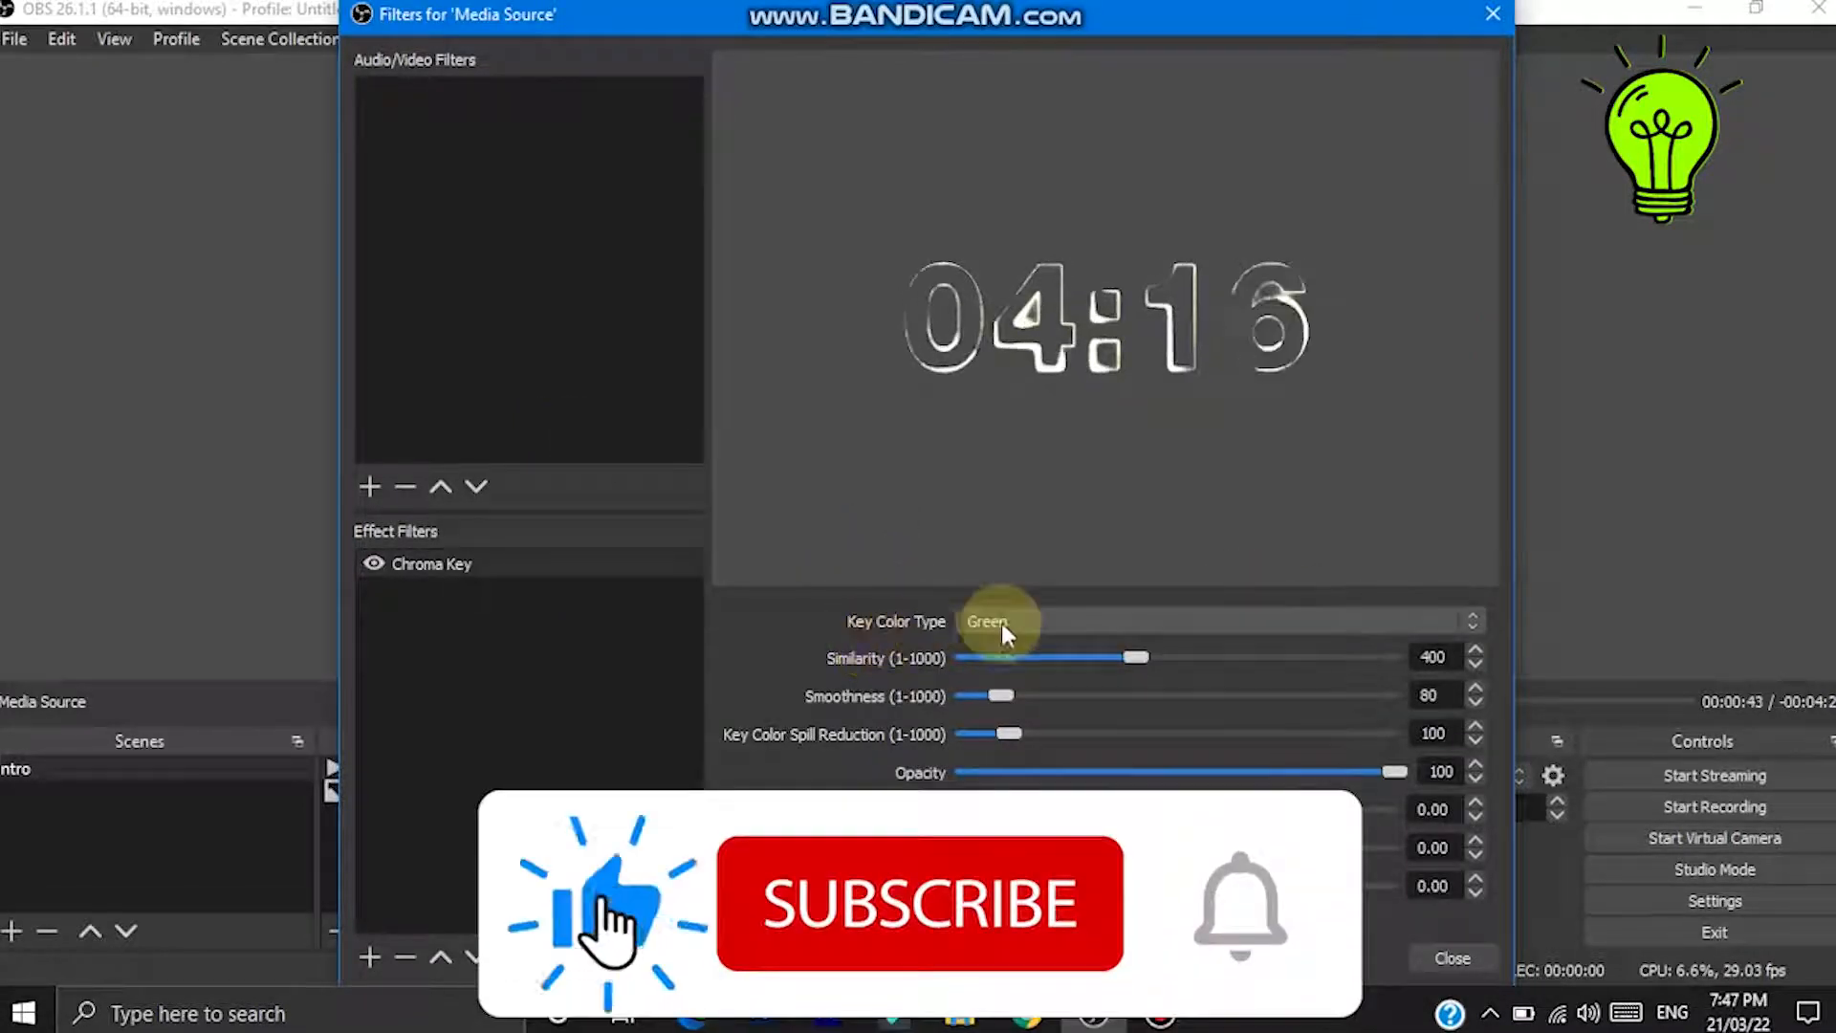
- Keep the Chroma Key colour type set to Green and close the filters window
click(1327, 620)
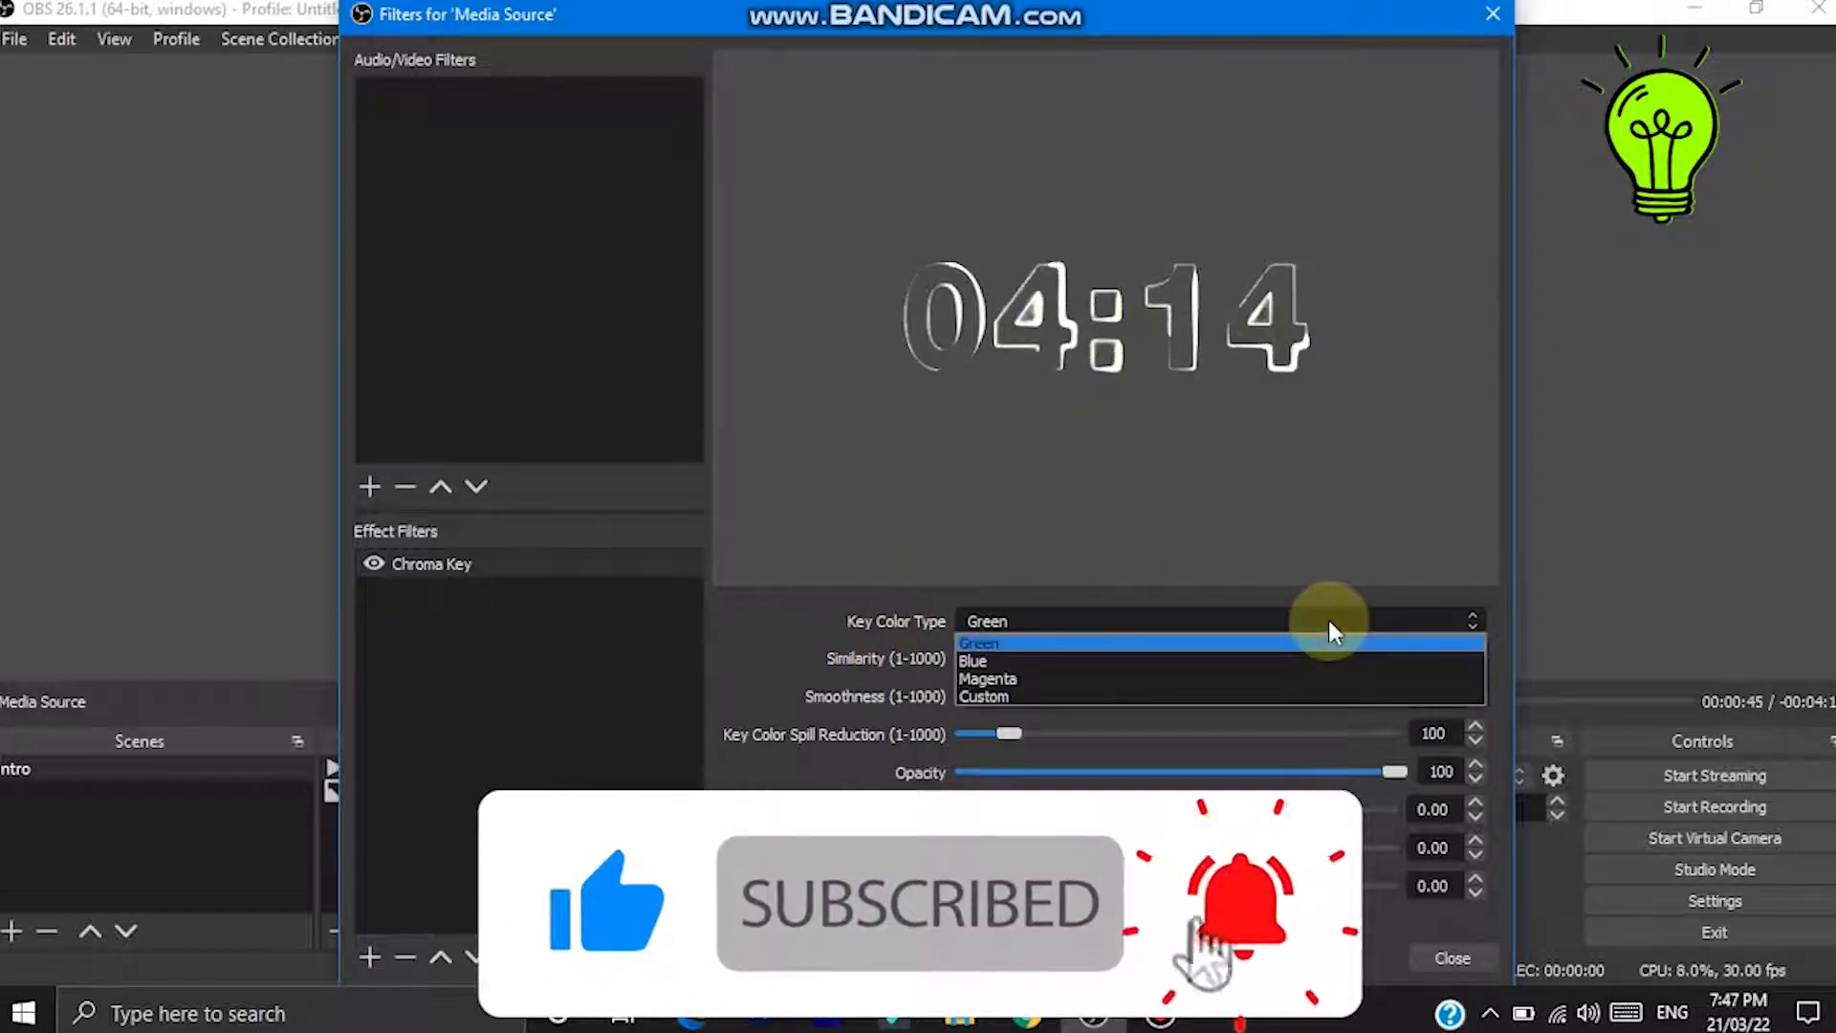
click(1226, 642)
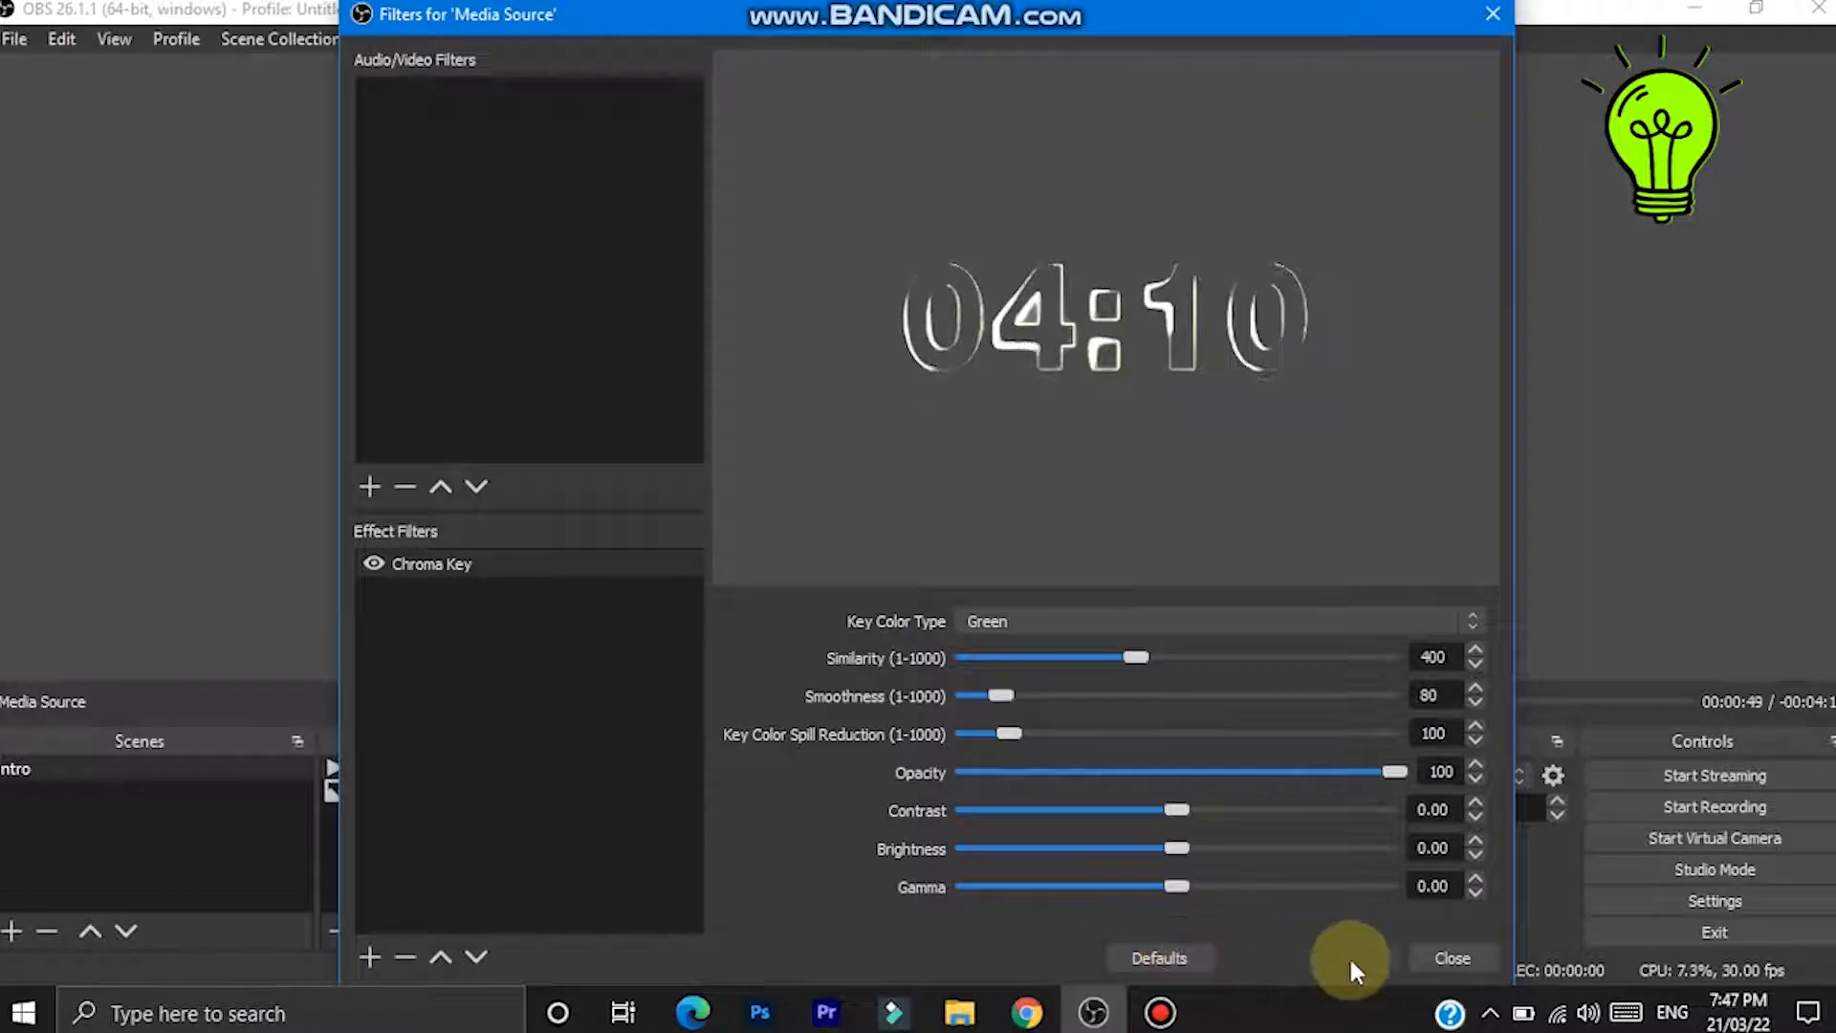
click(1420, 959)
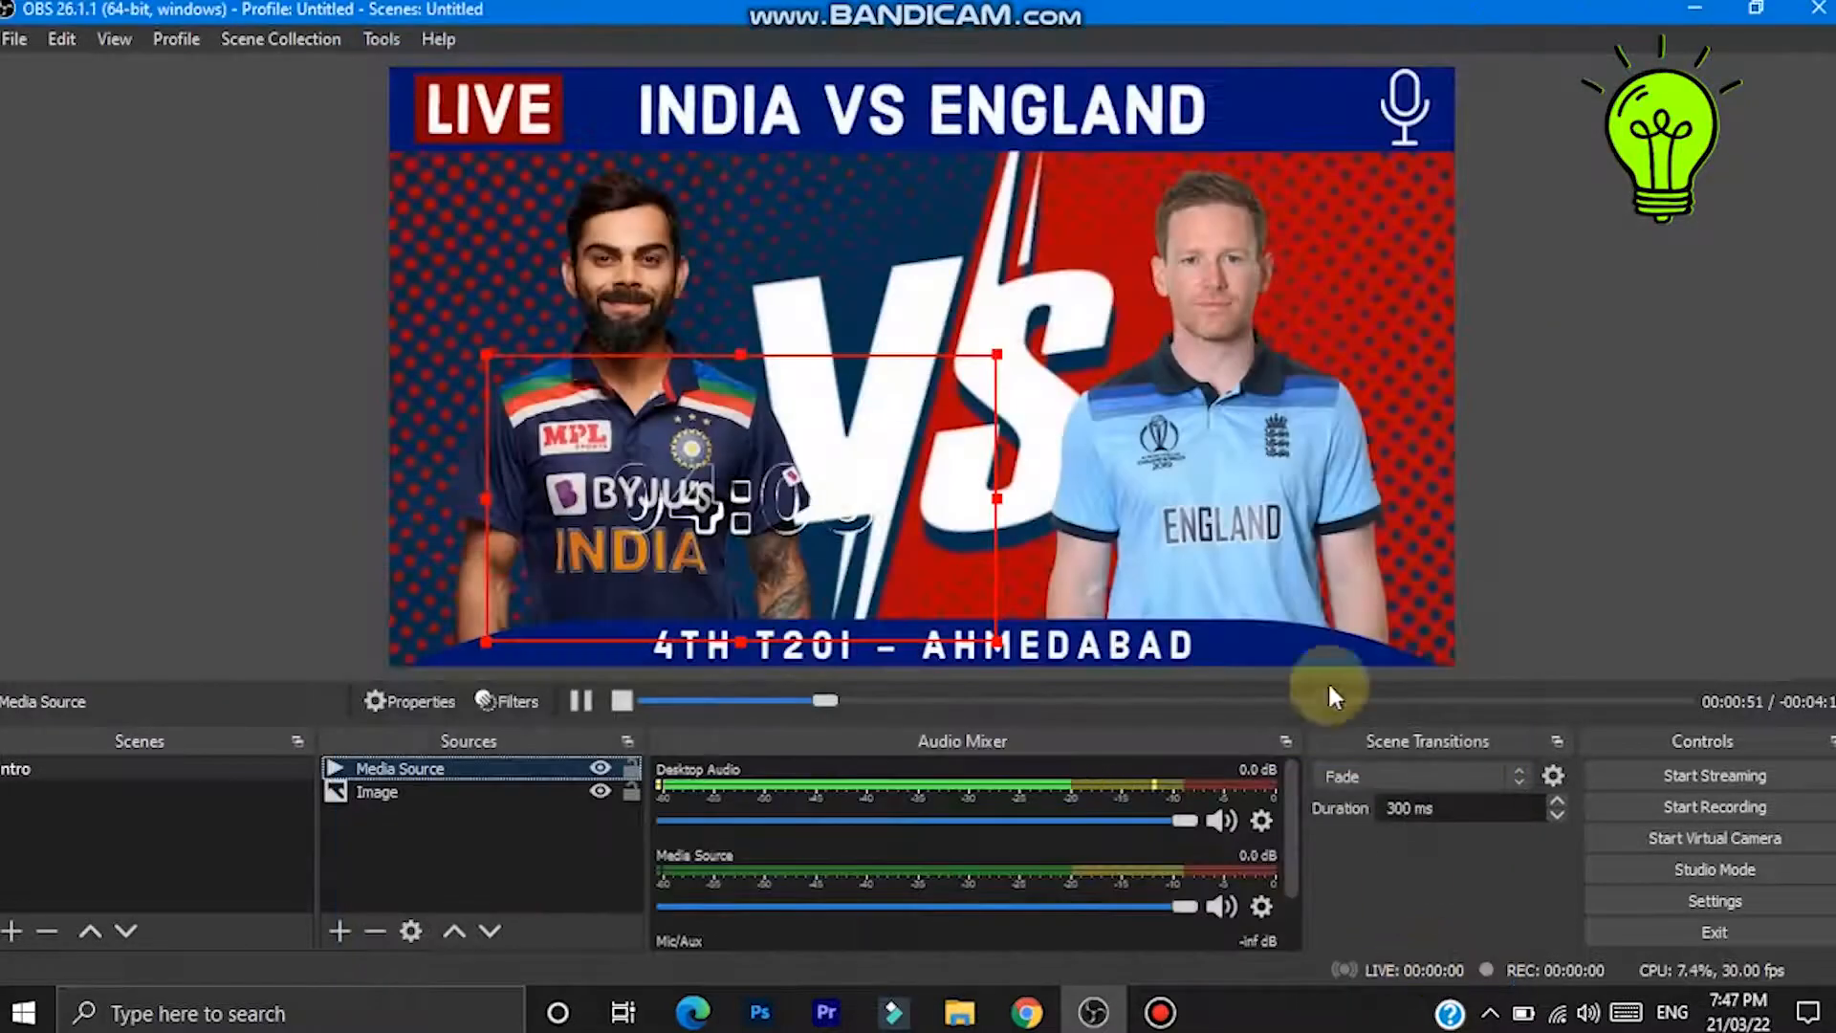
- Enlarge the countdown video and move it to the upper-left corner of the cricket image
drag(998, 354, 1371, 202)
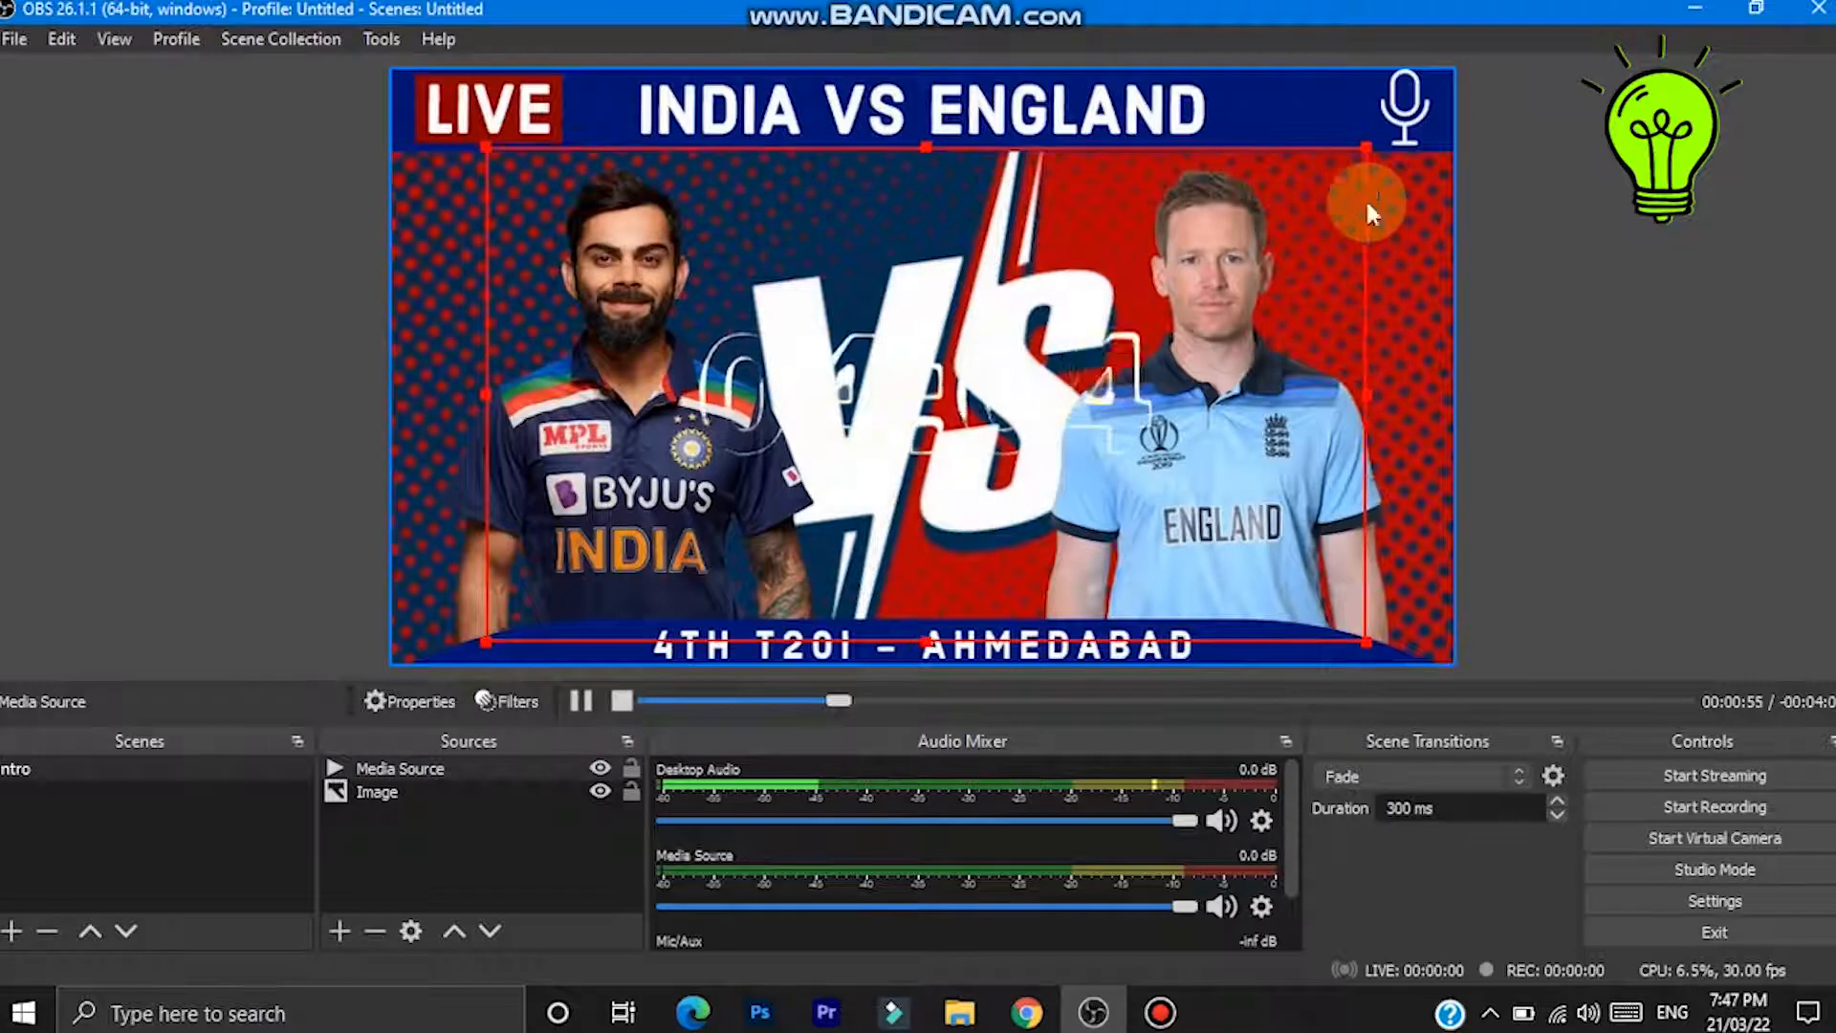
drag(935, 462, 954, 639)
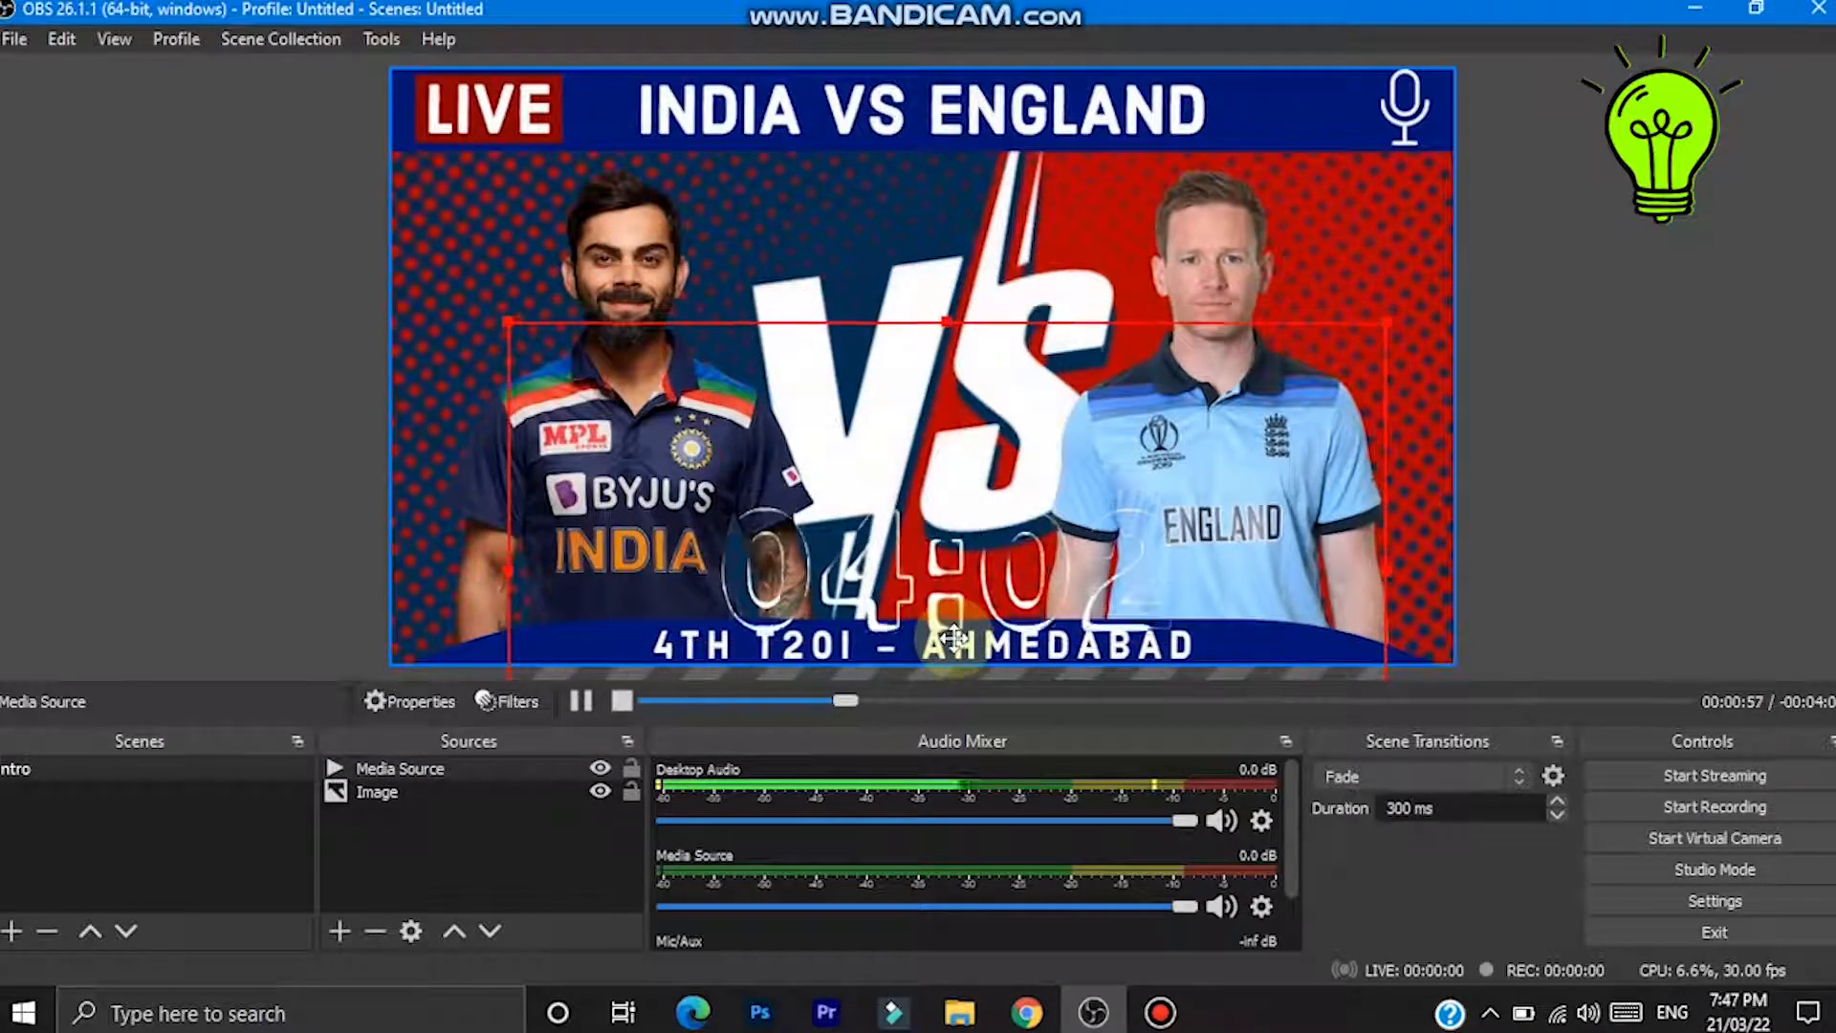
drag(857, 542, 532, 183)
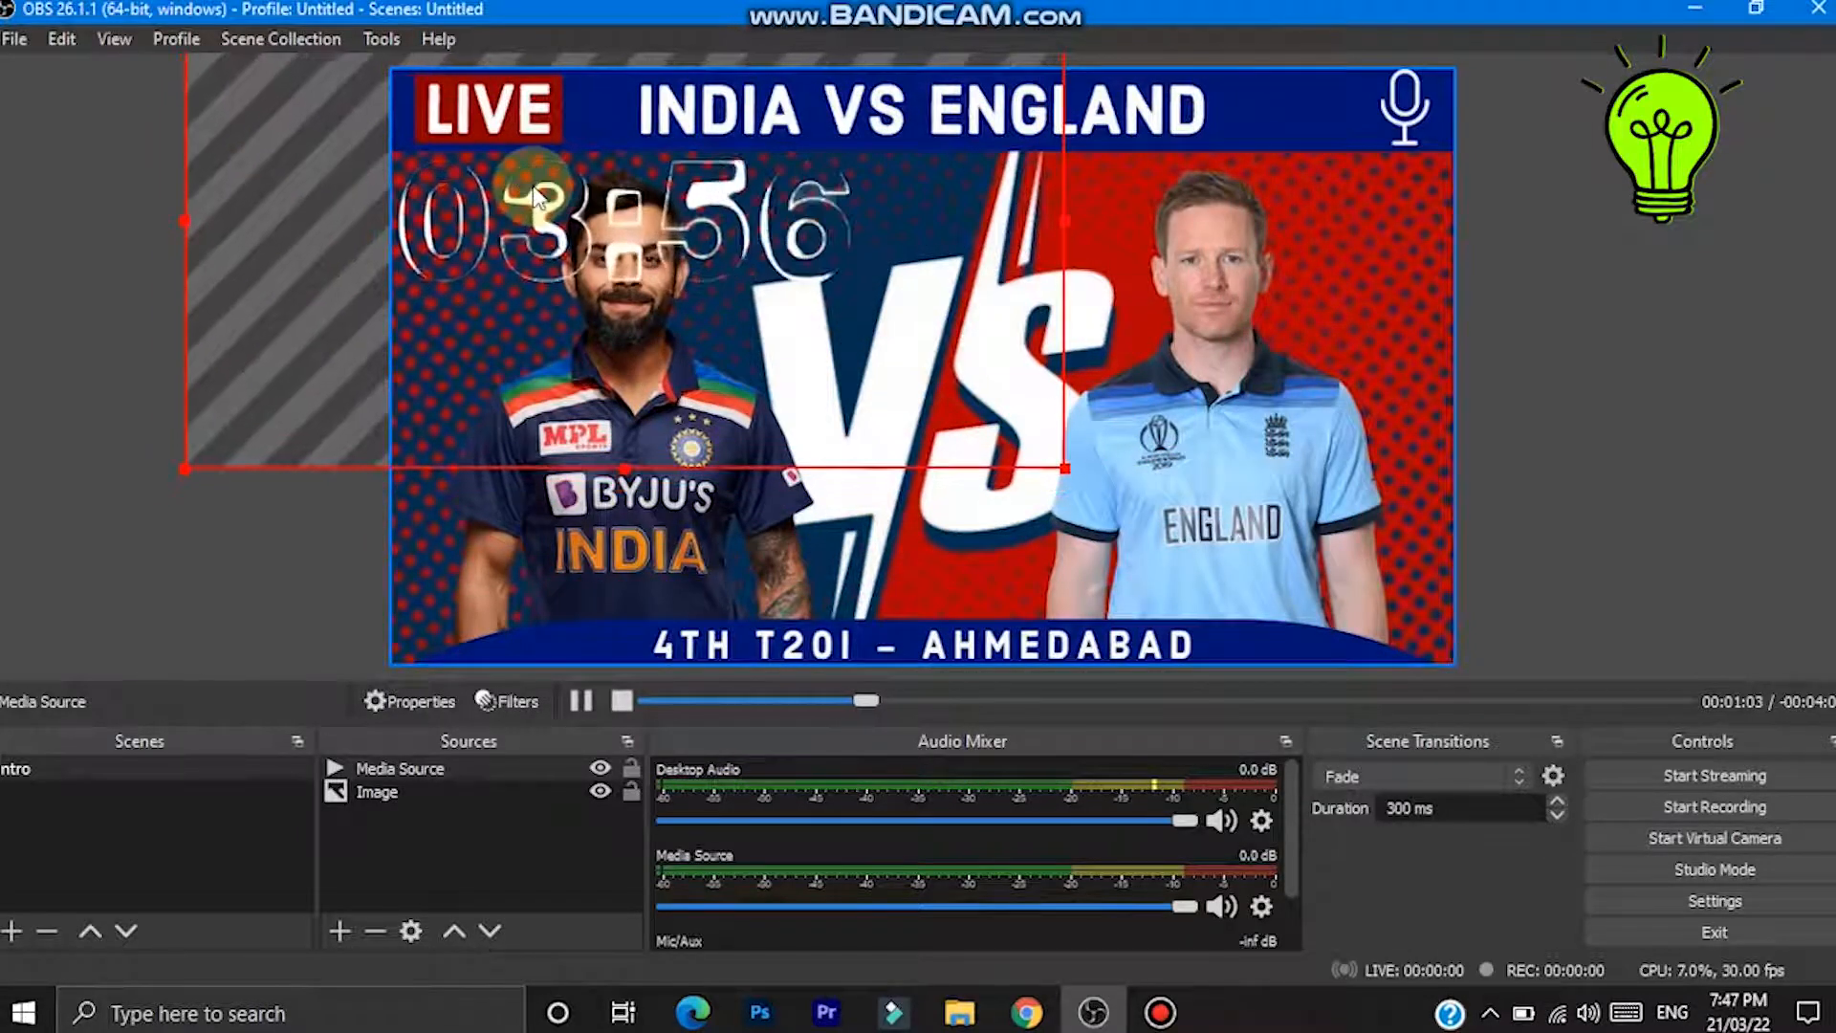
click(65, 522)
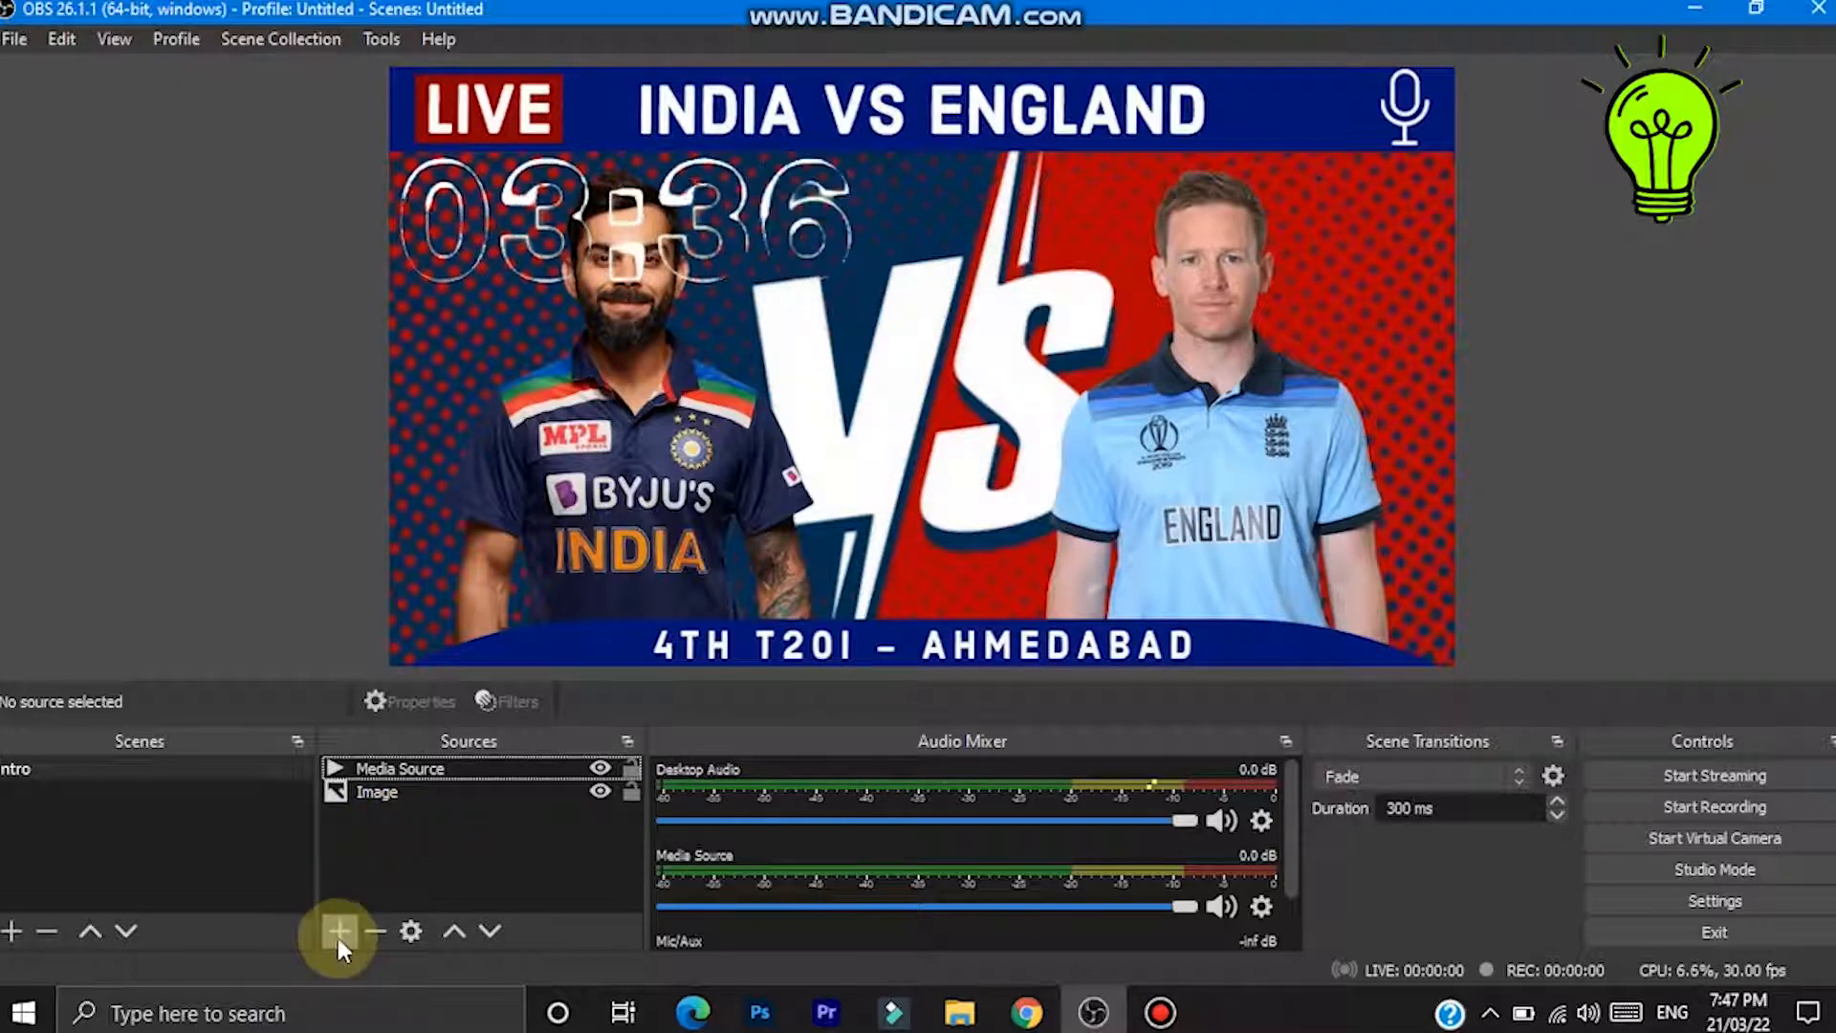
- Add a new scene named Scene 2 and create a Browser source in it
click(12, 930)
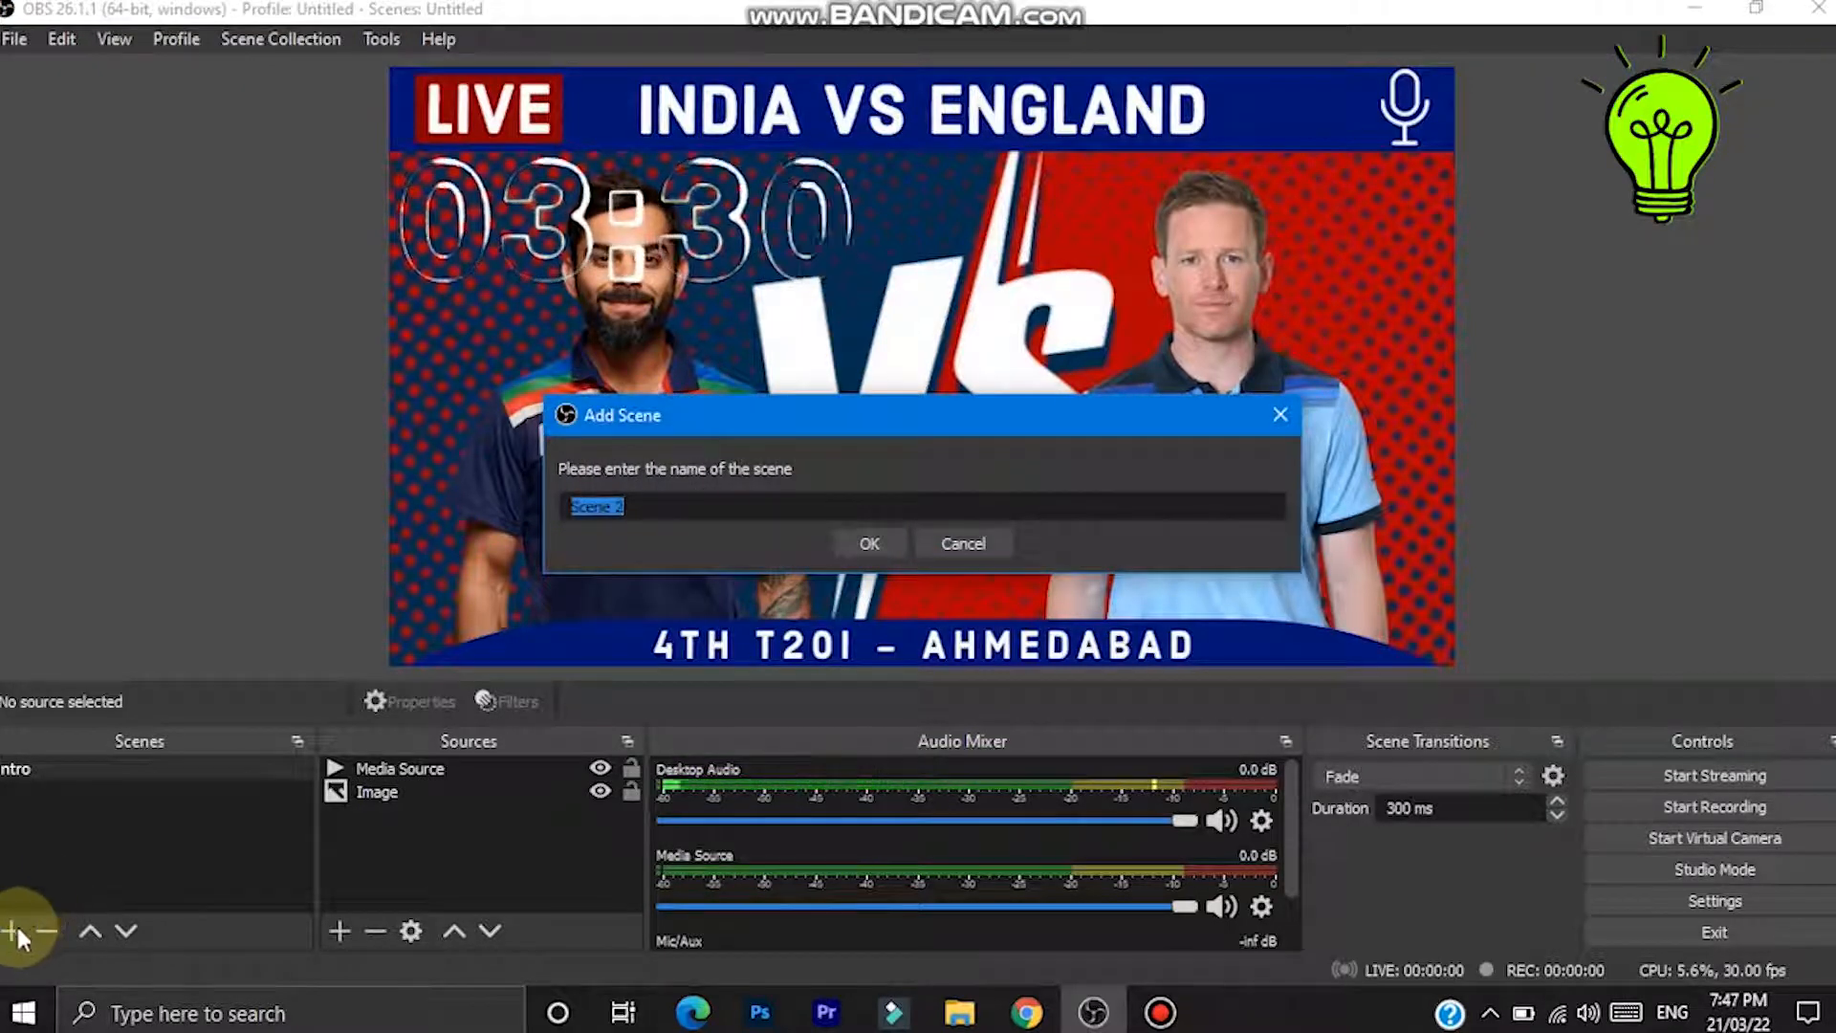
click(867, 545)
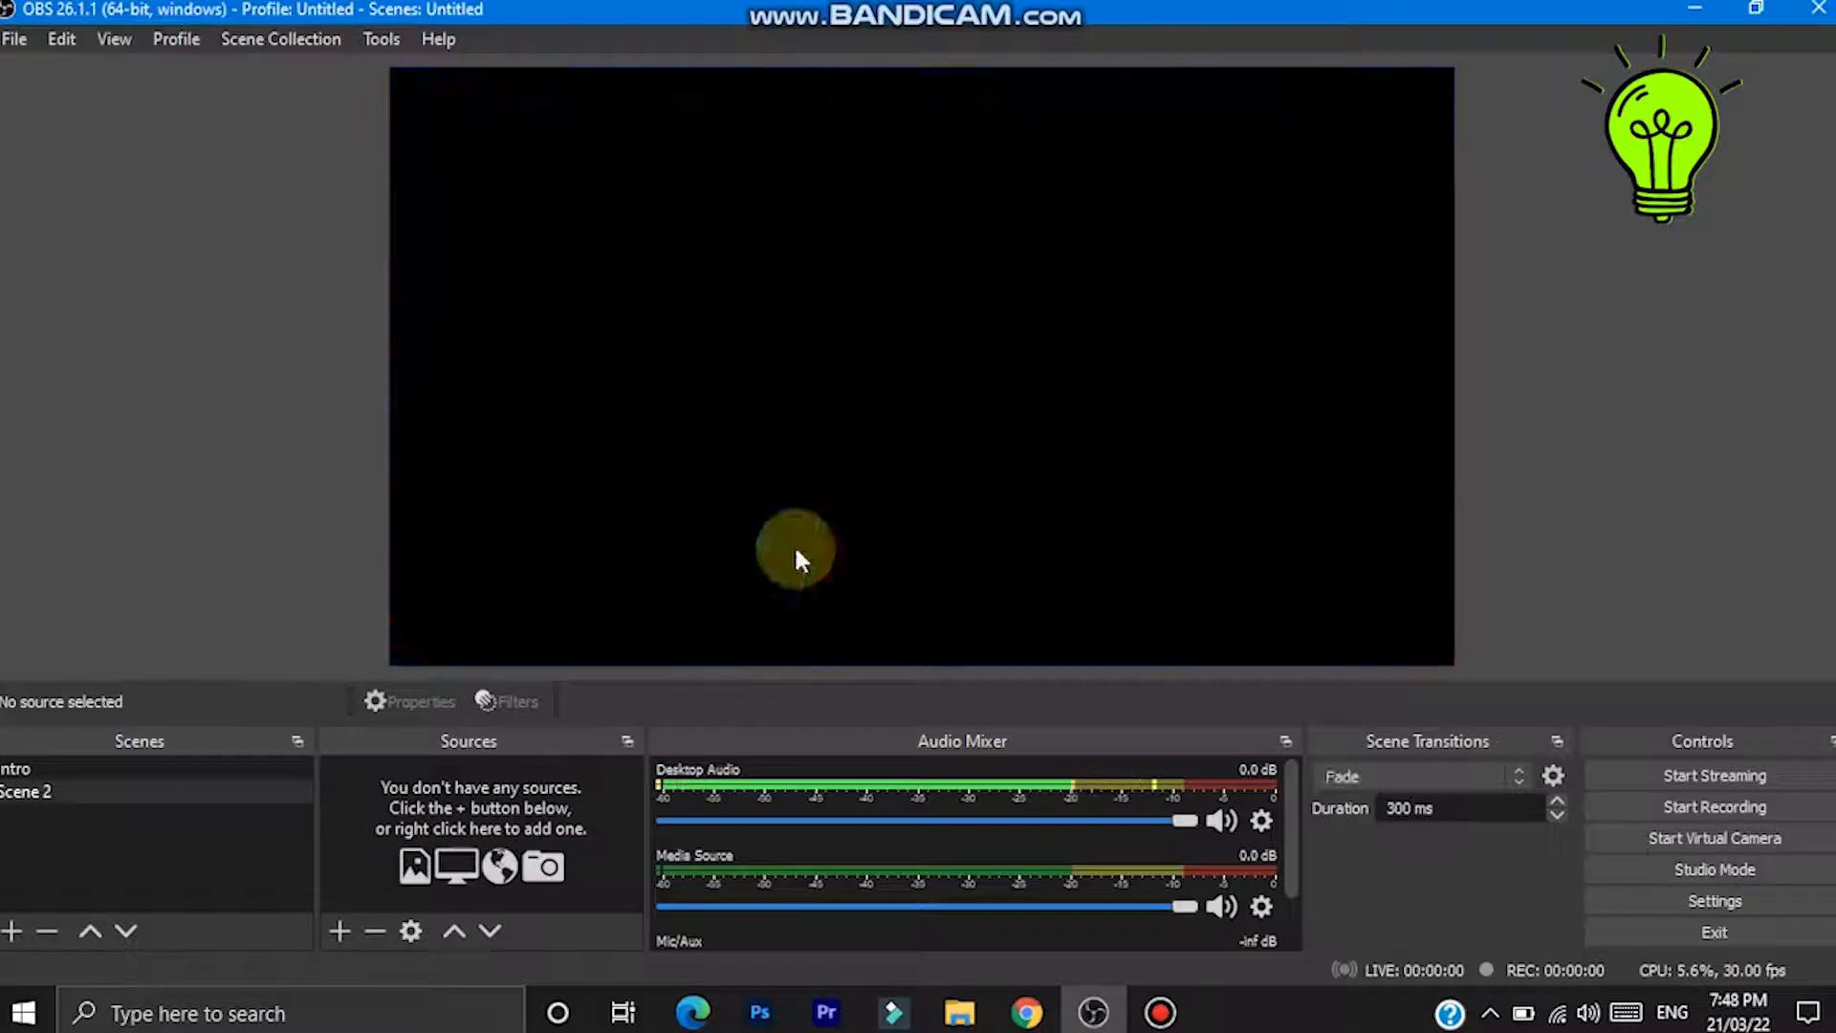
click(336, 930)
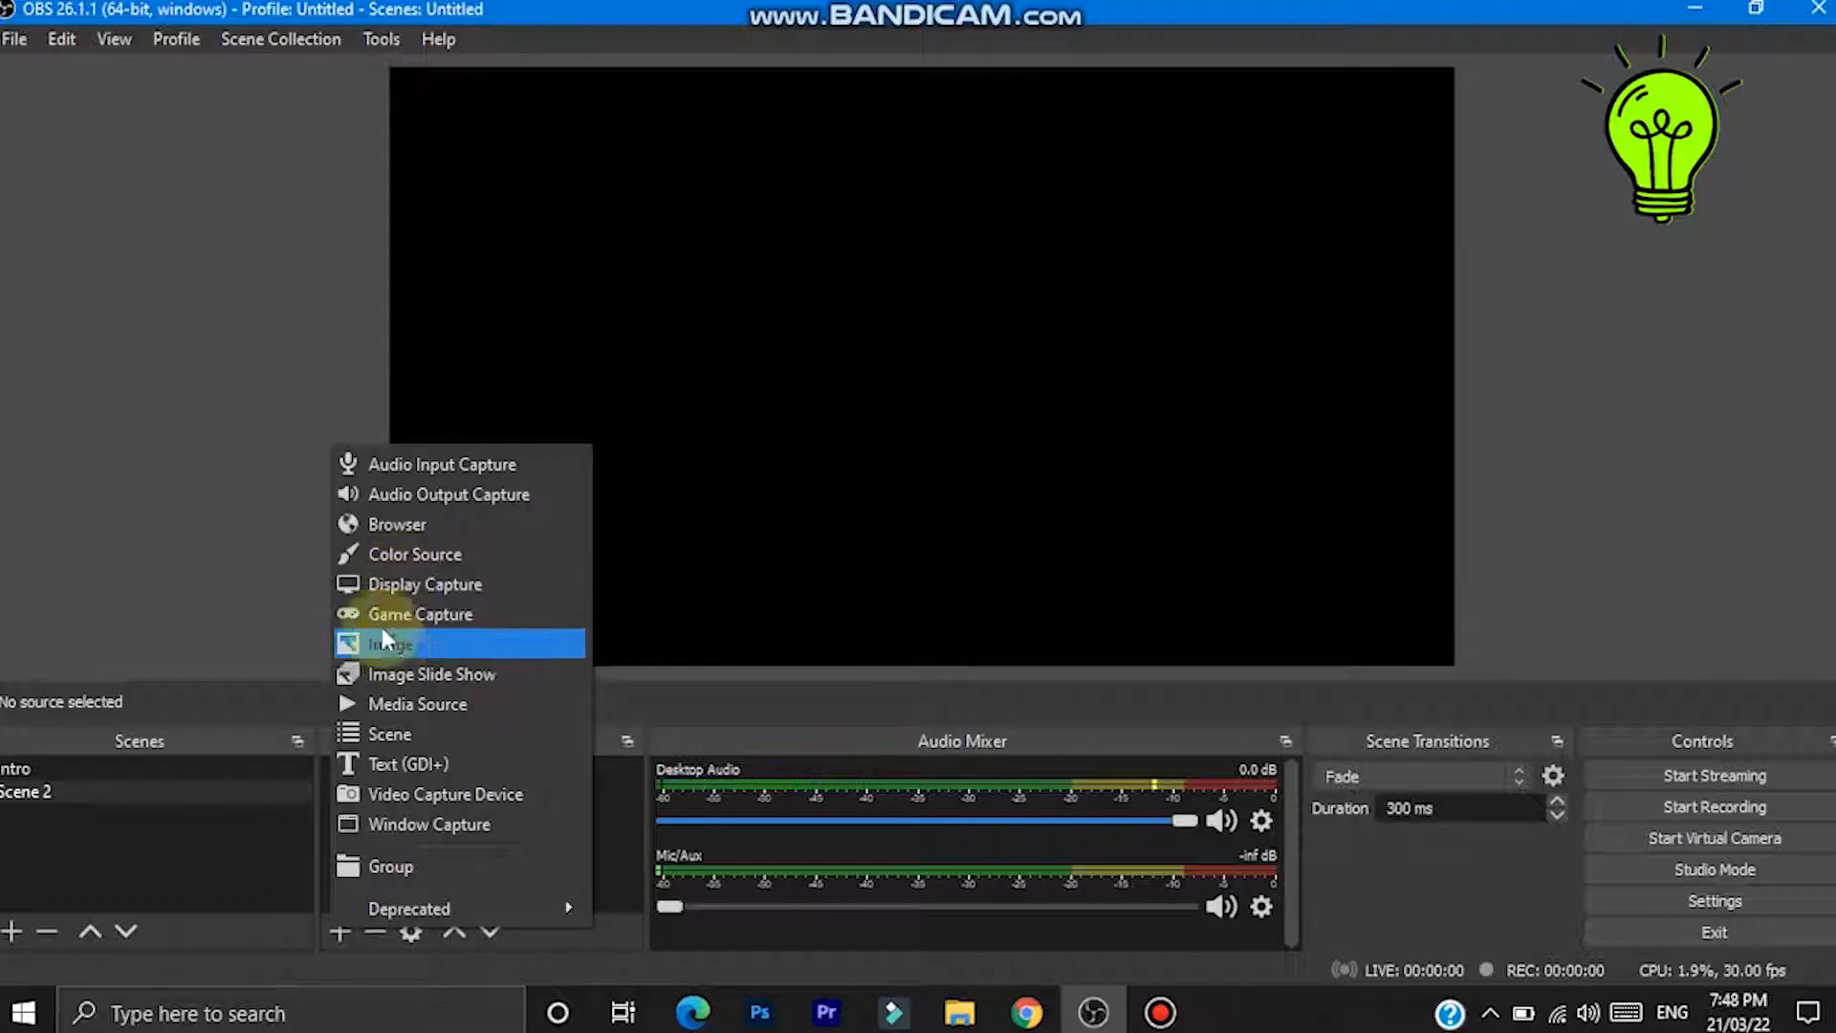
click(381, 529)
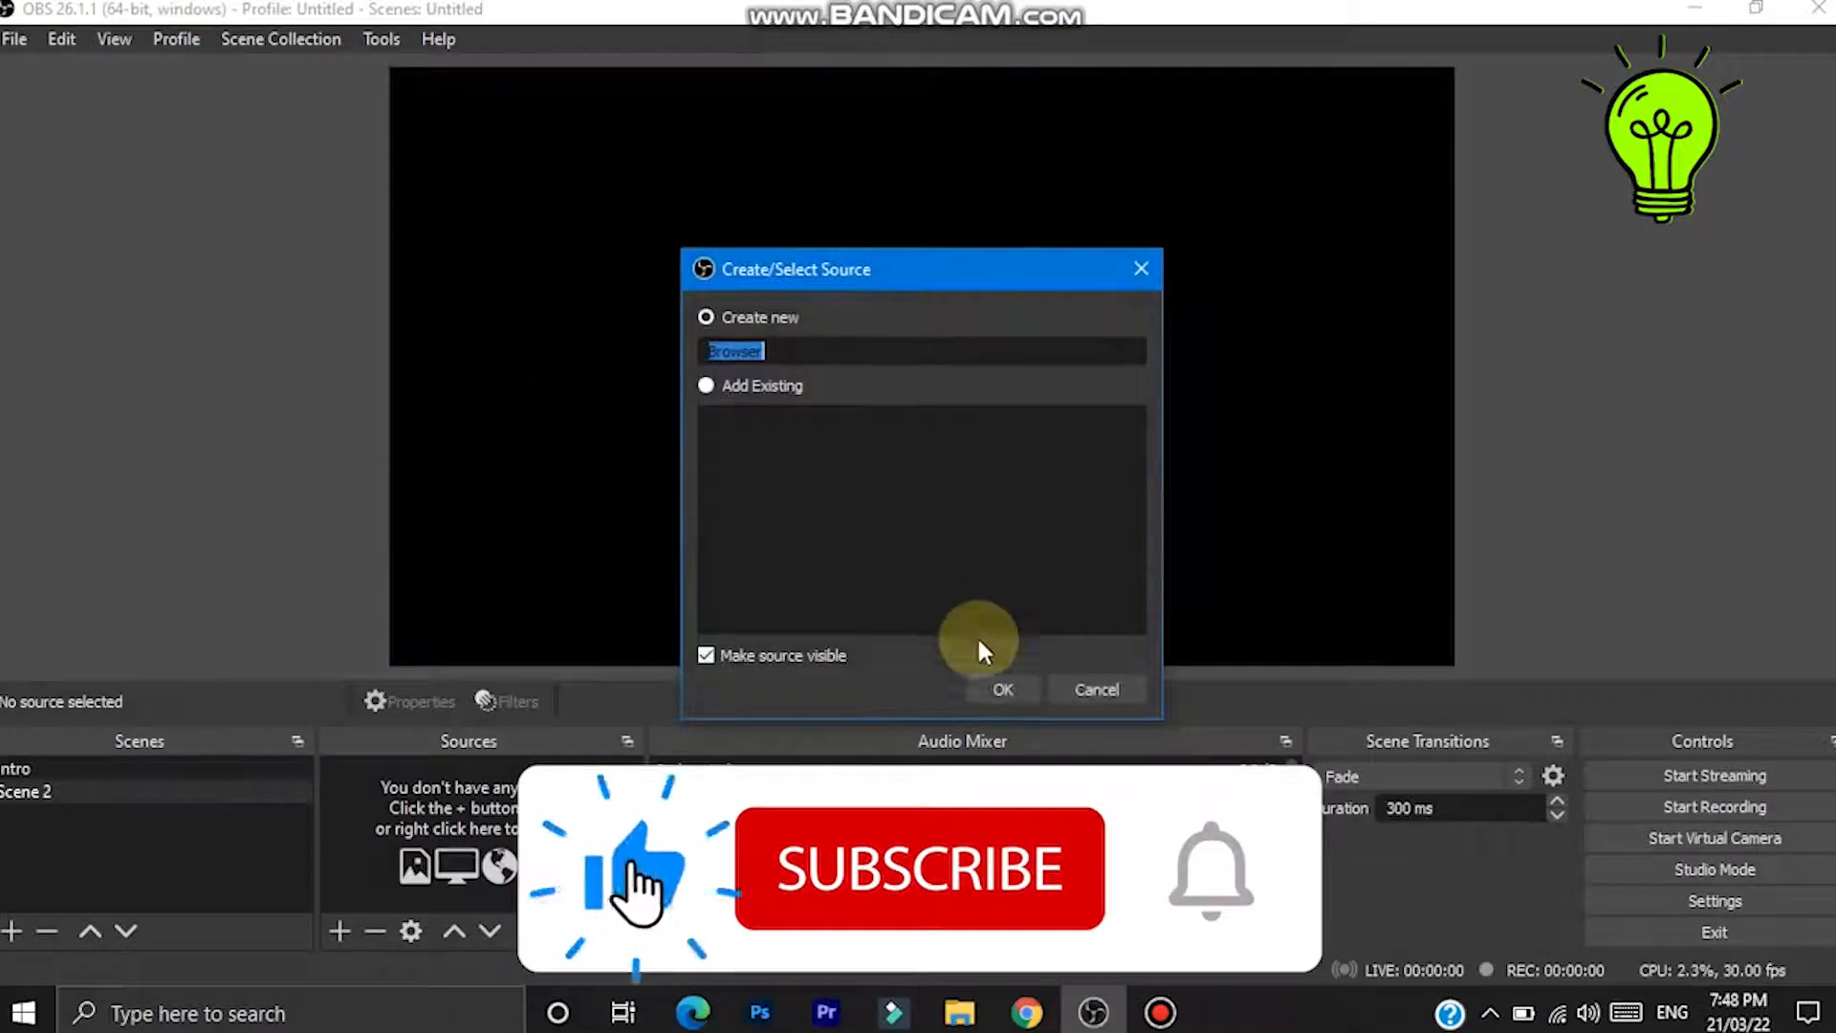
click(1002, 691)
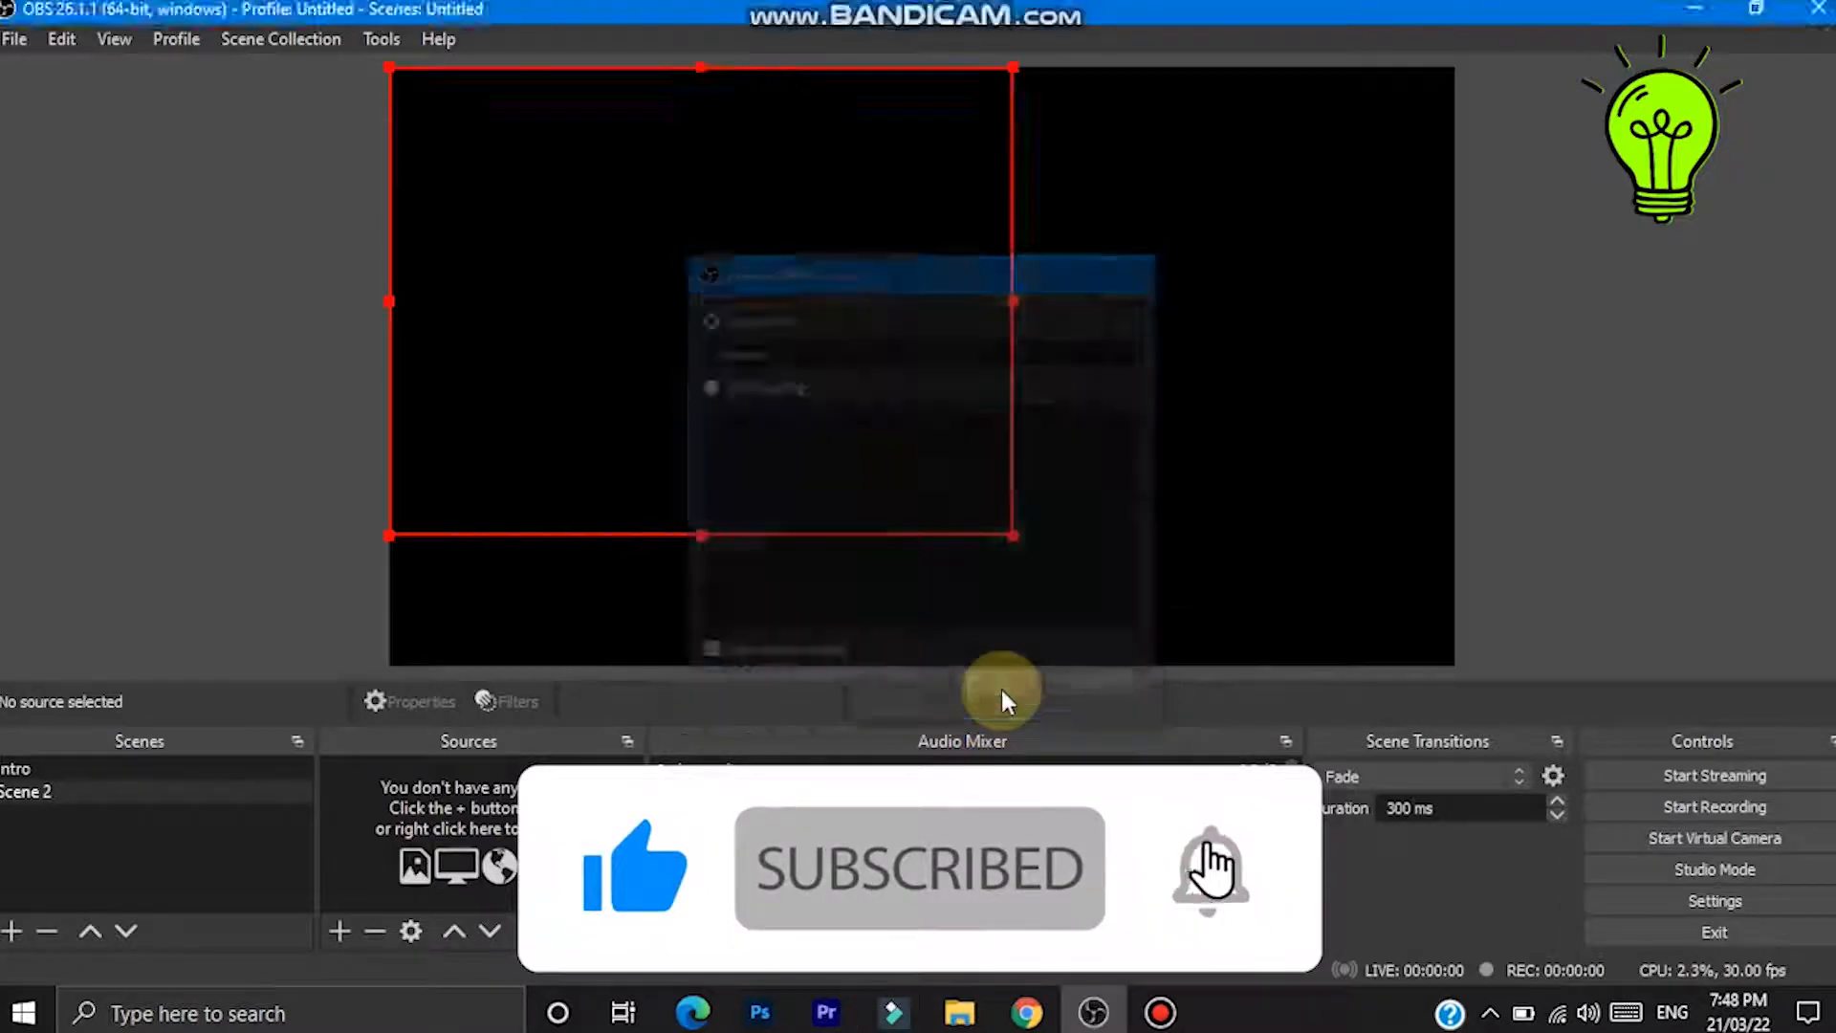
- Switch to the browser, open the West Indies vs Sri Lanka live score page on cricbuzz, and copy its URL
drag(832, 614, 542, 612)
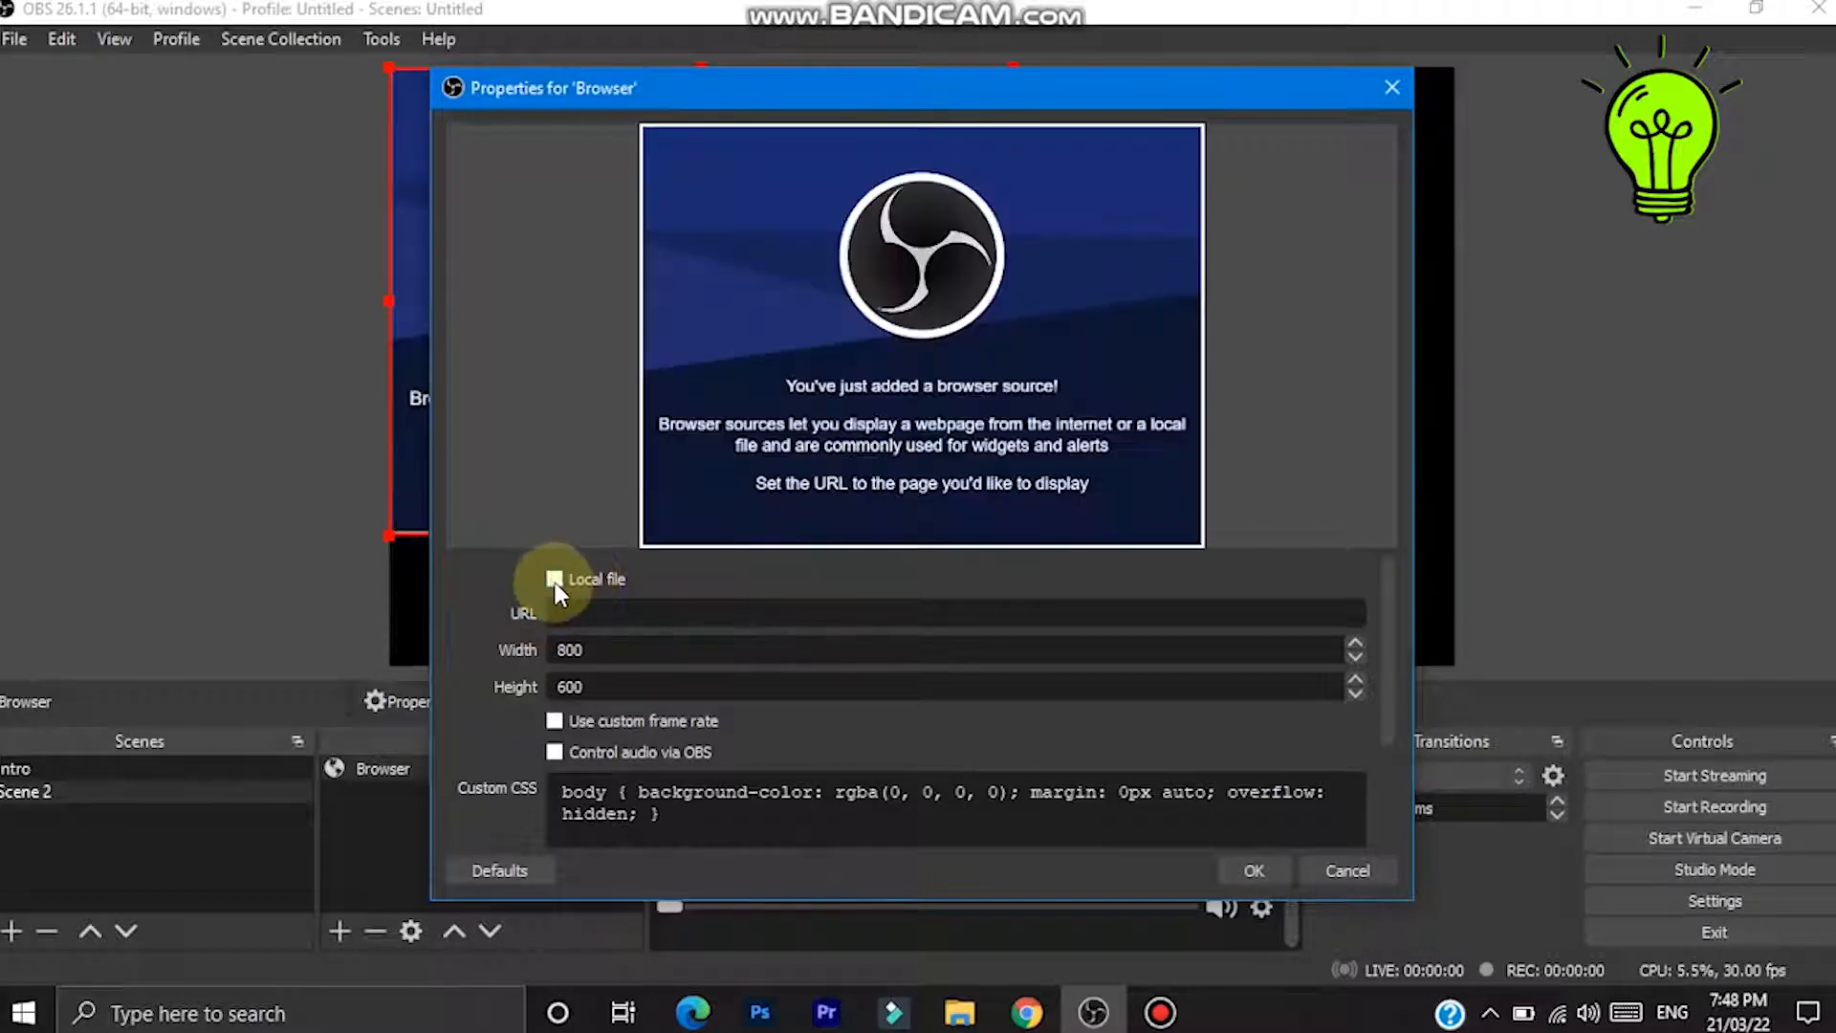
click(1024, 1019)
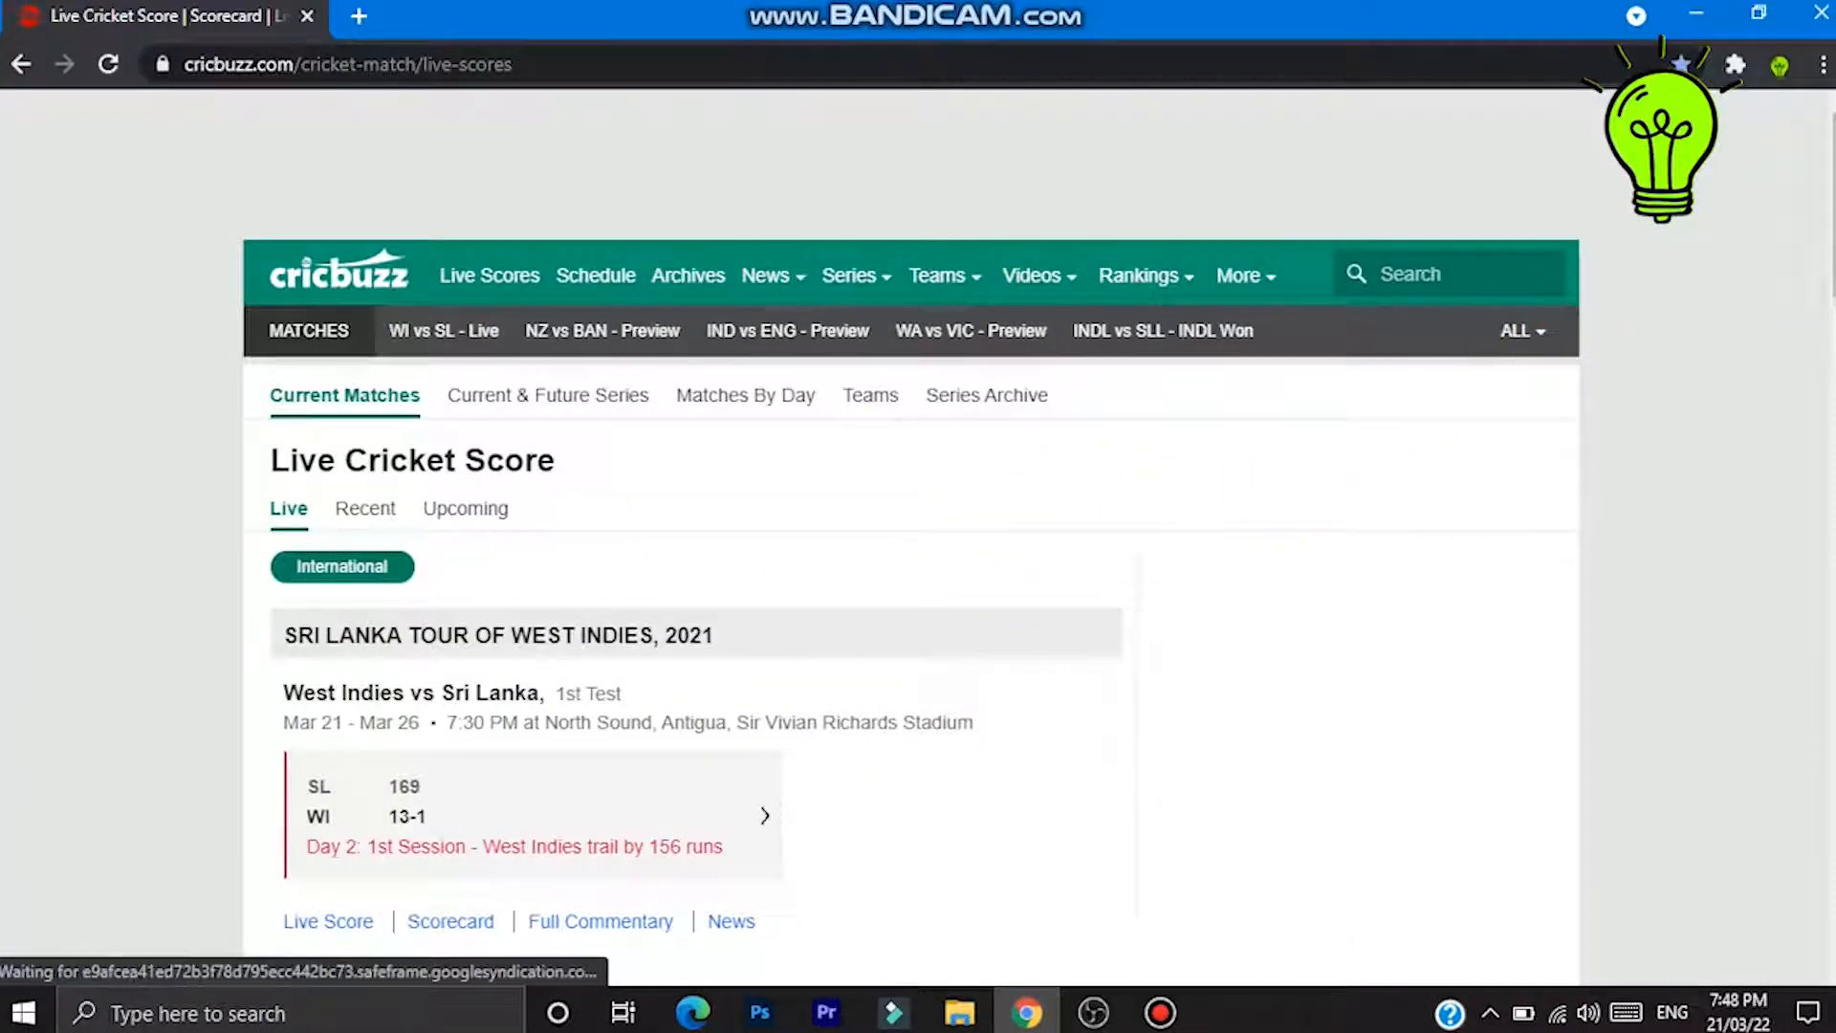
drag(1833, 210, 1834, 222)
scroll(870, 412, down, 3)
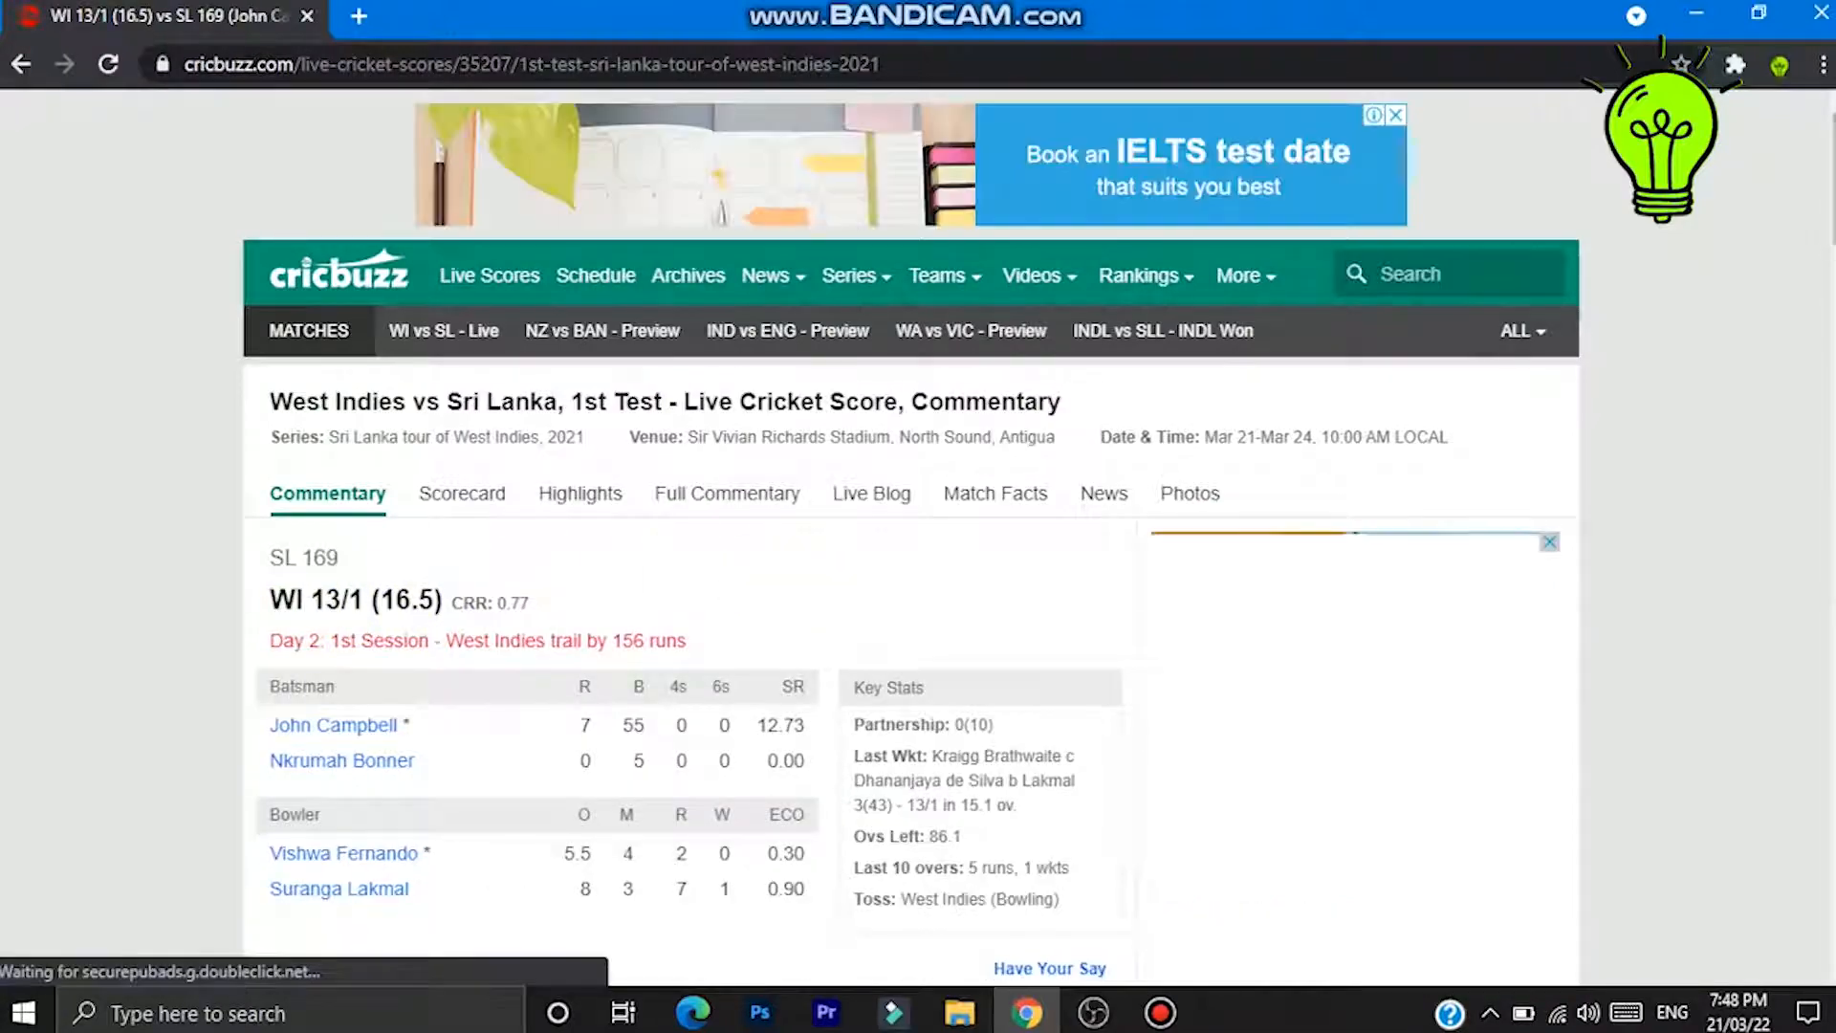
scroll(889, 560, down, 10)
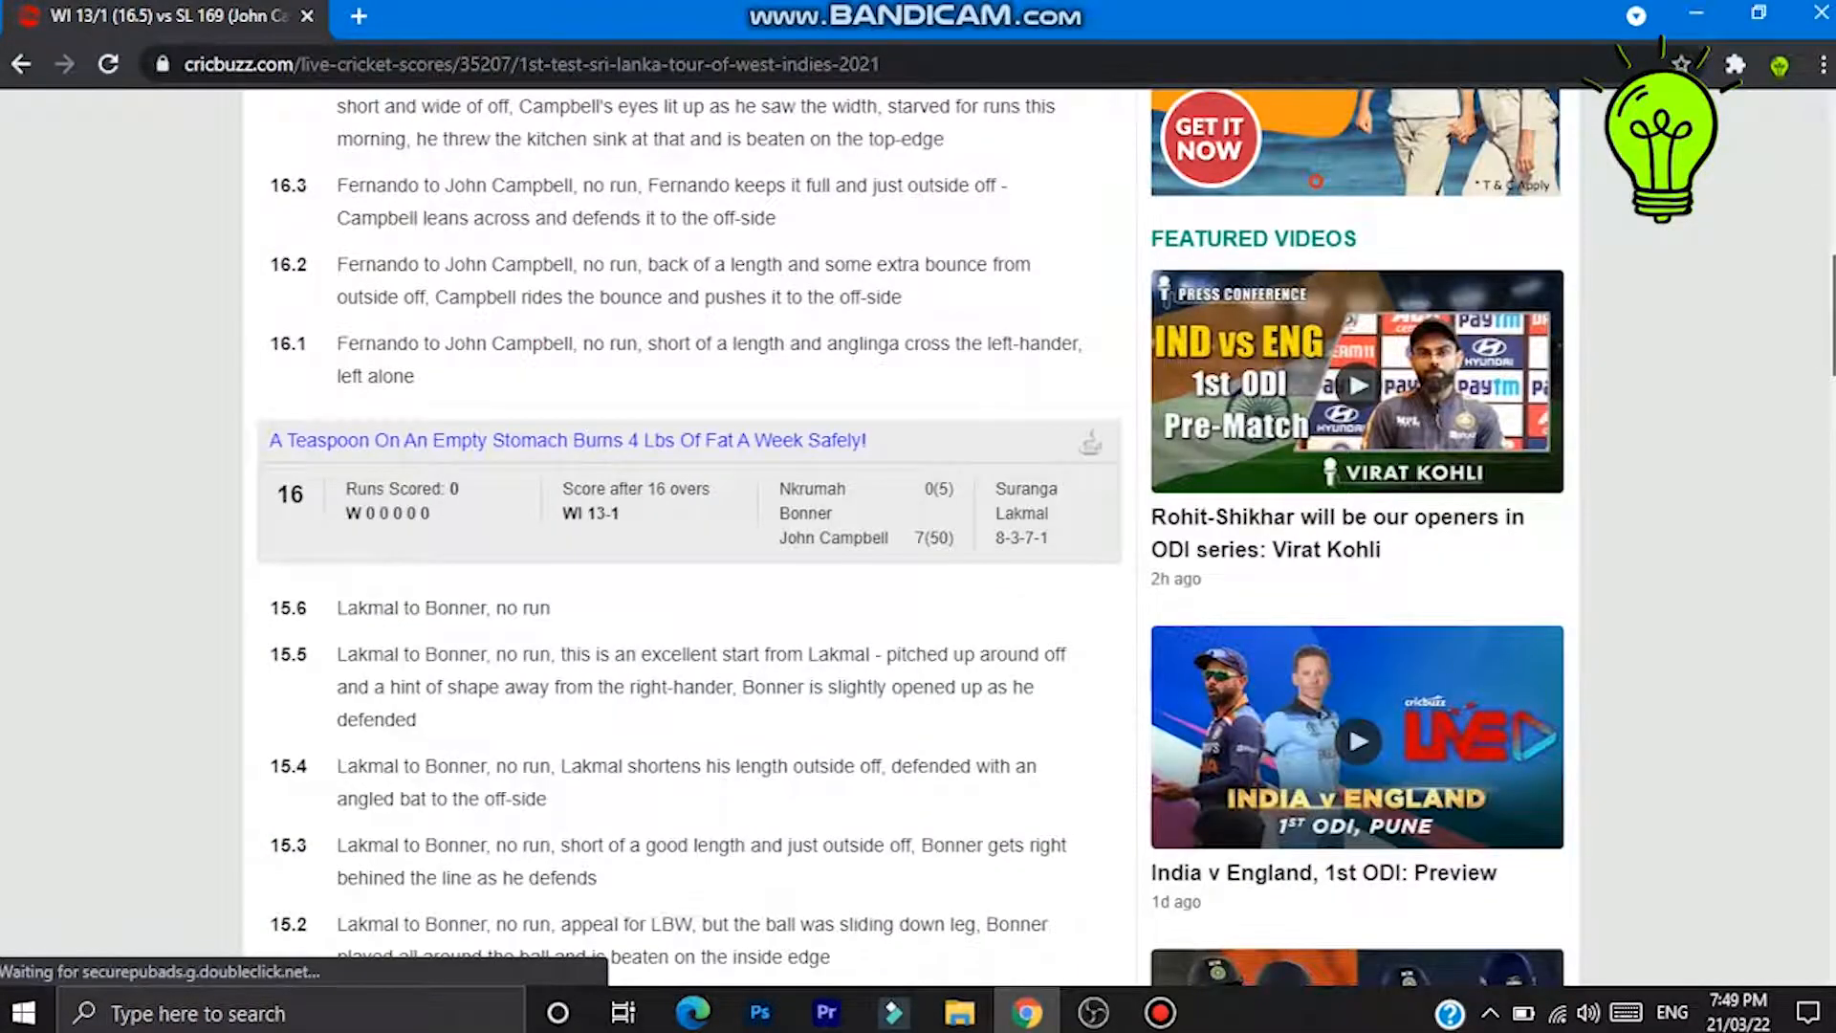
scroll(909, 535, up, 8)
scroll(908, 536, down, 1)
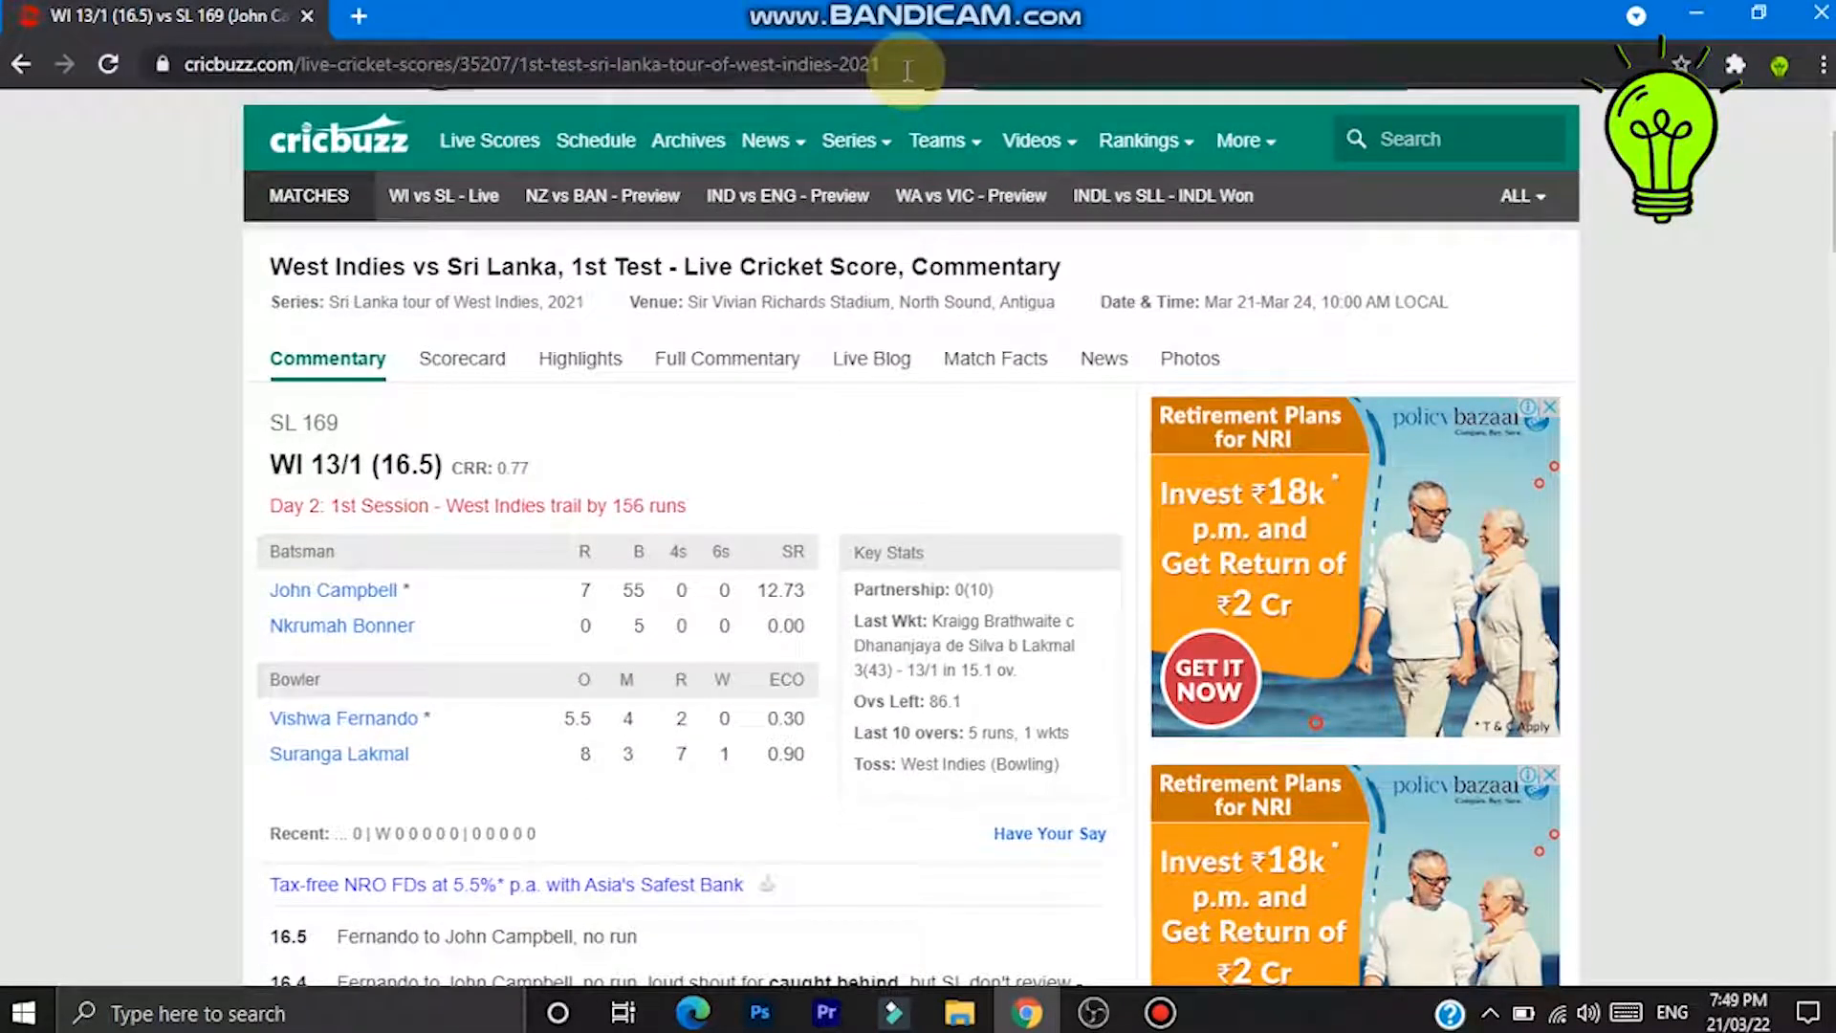
drag(897, 65, 59, 18)
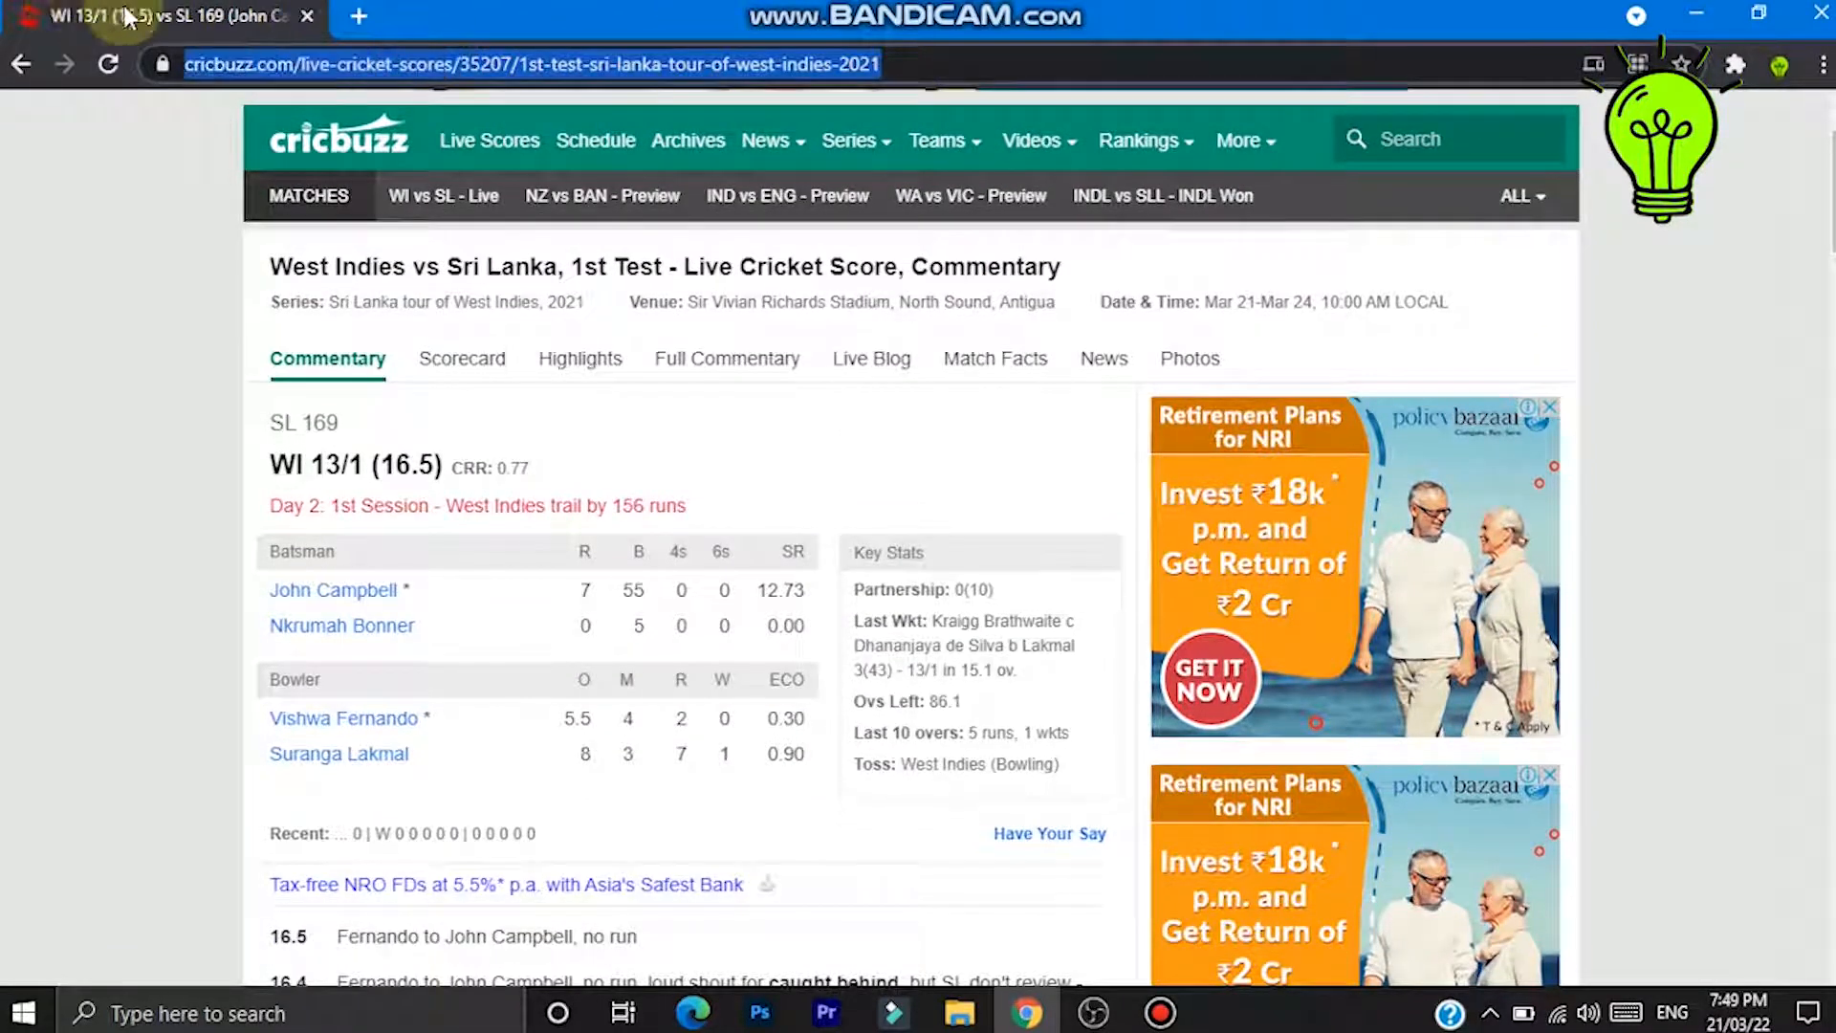
right_click(239, 75)
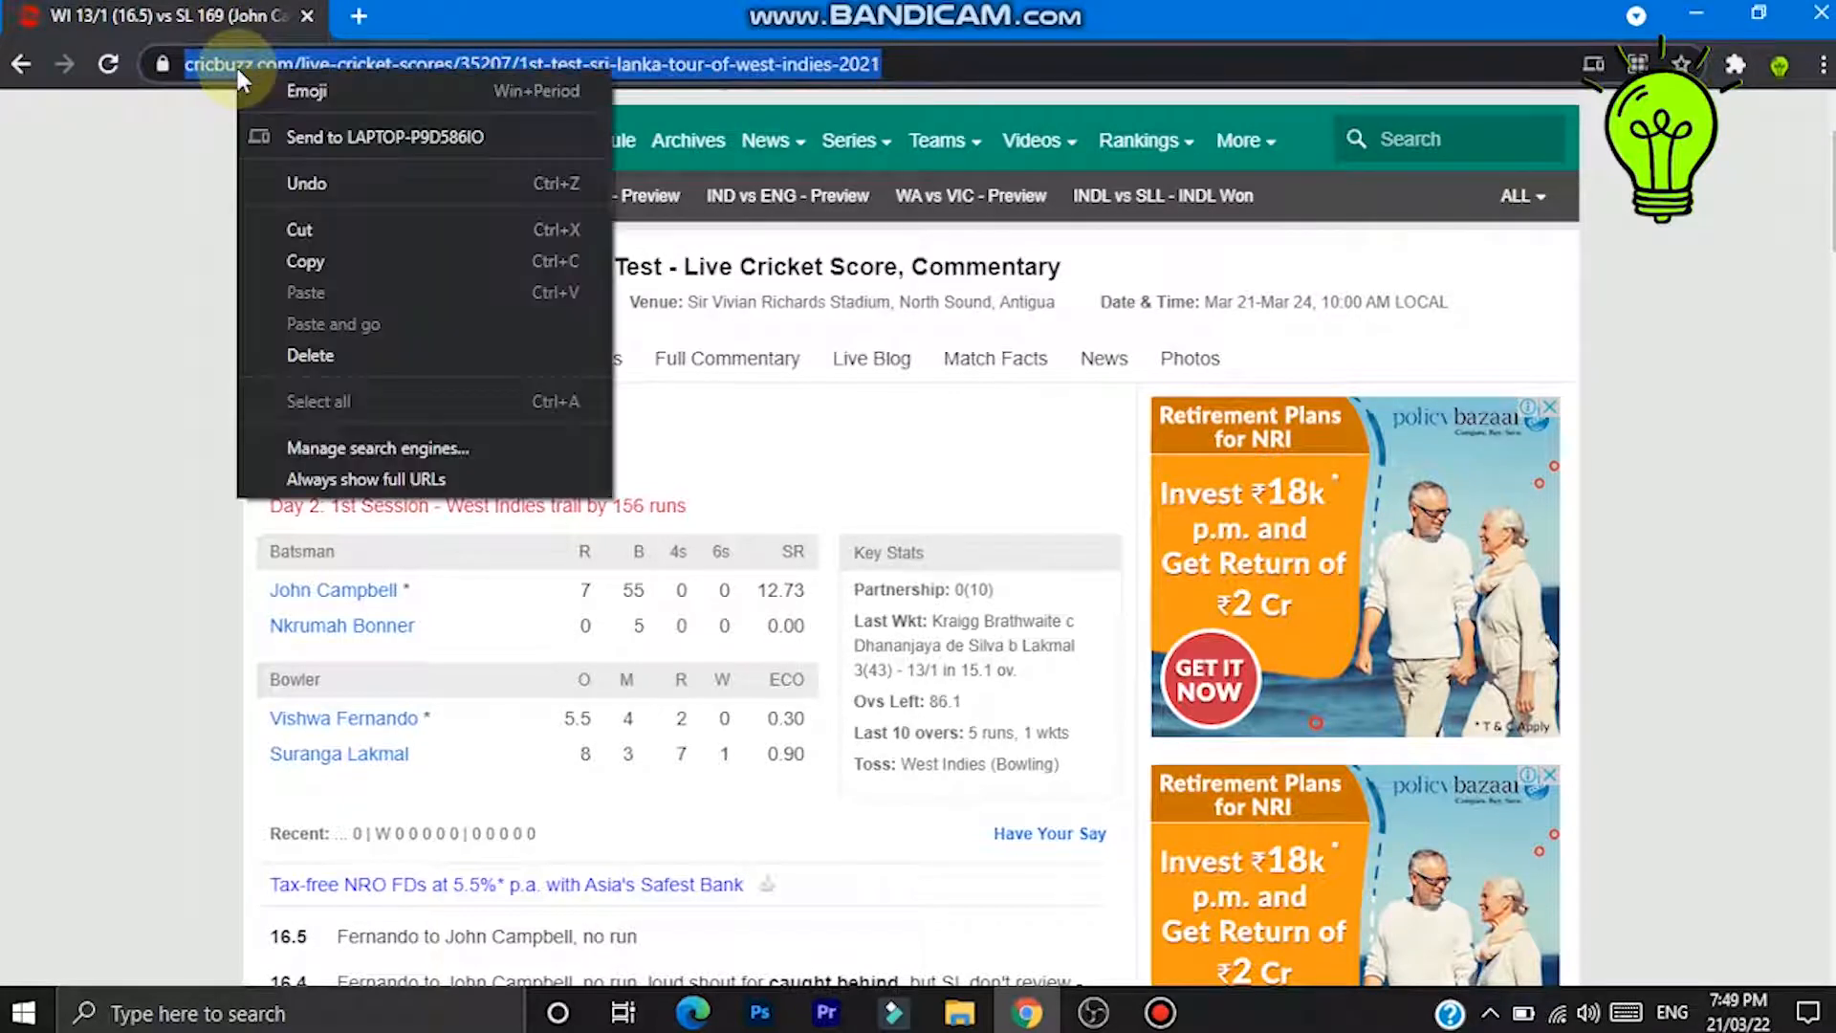
click(289, 256)
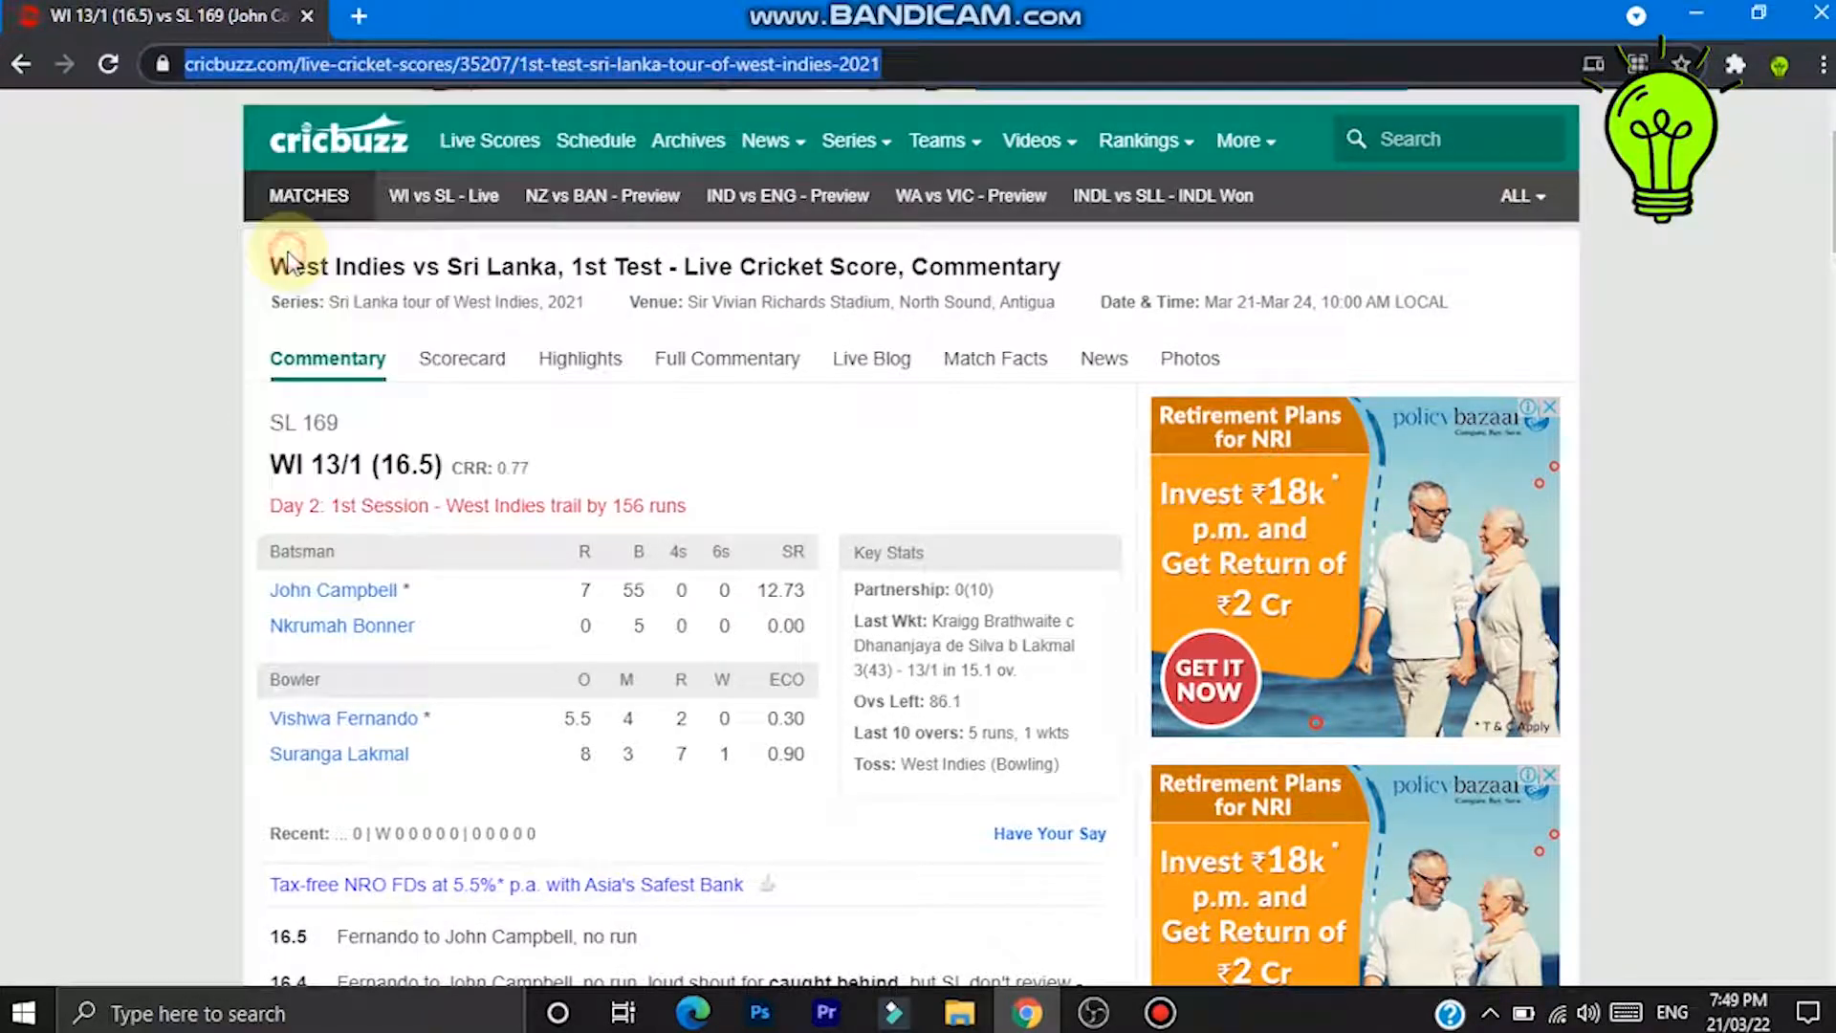
- Paste the cricbuzz match URL into the Browser source's URL field and confirm
click(1081, 1022)
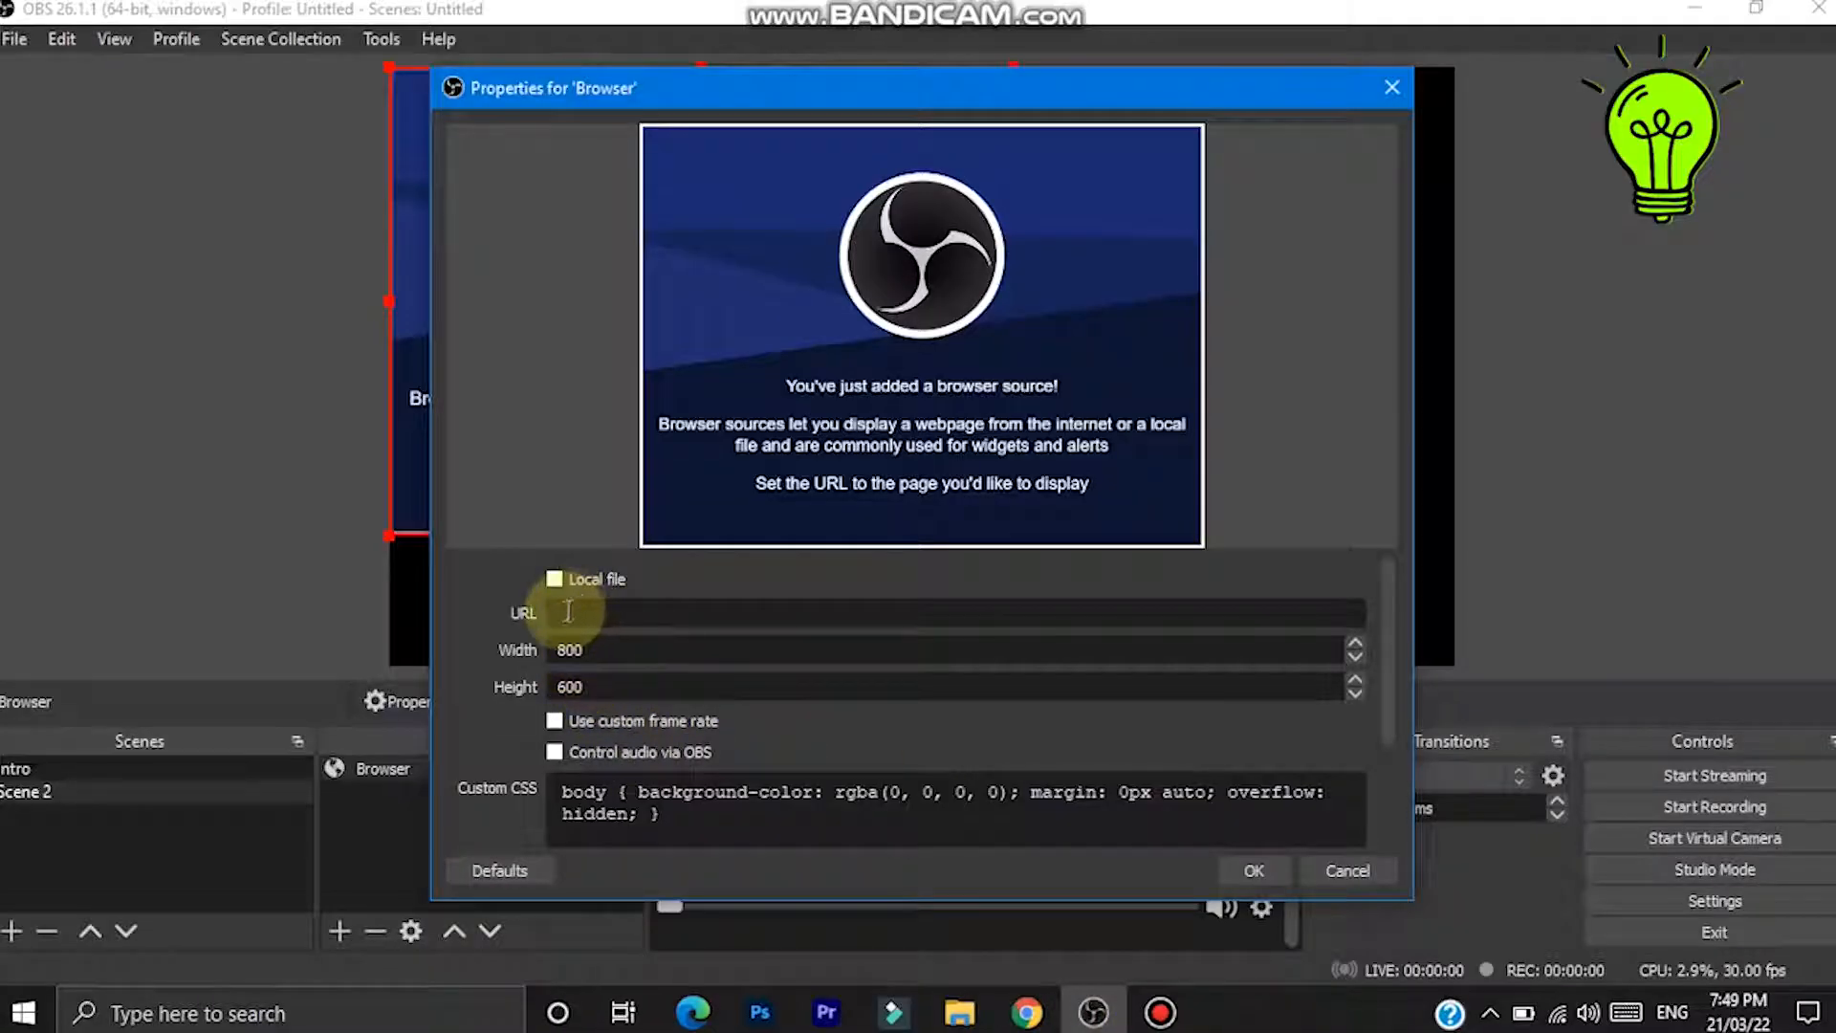
key(ctrl+v)
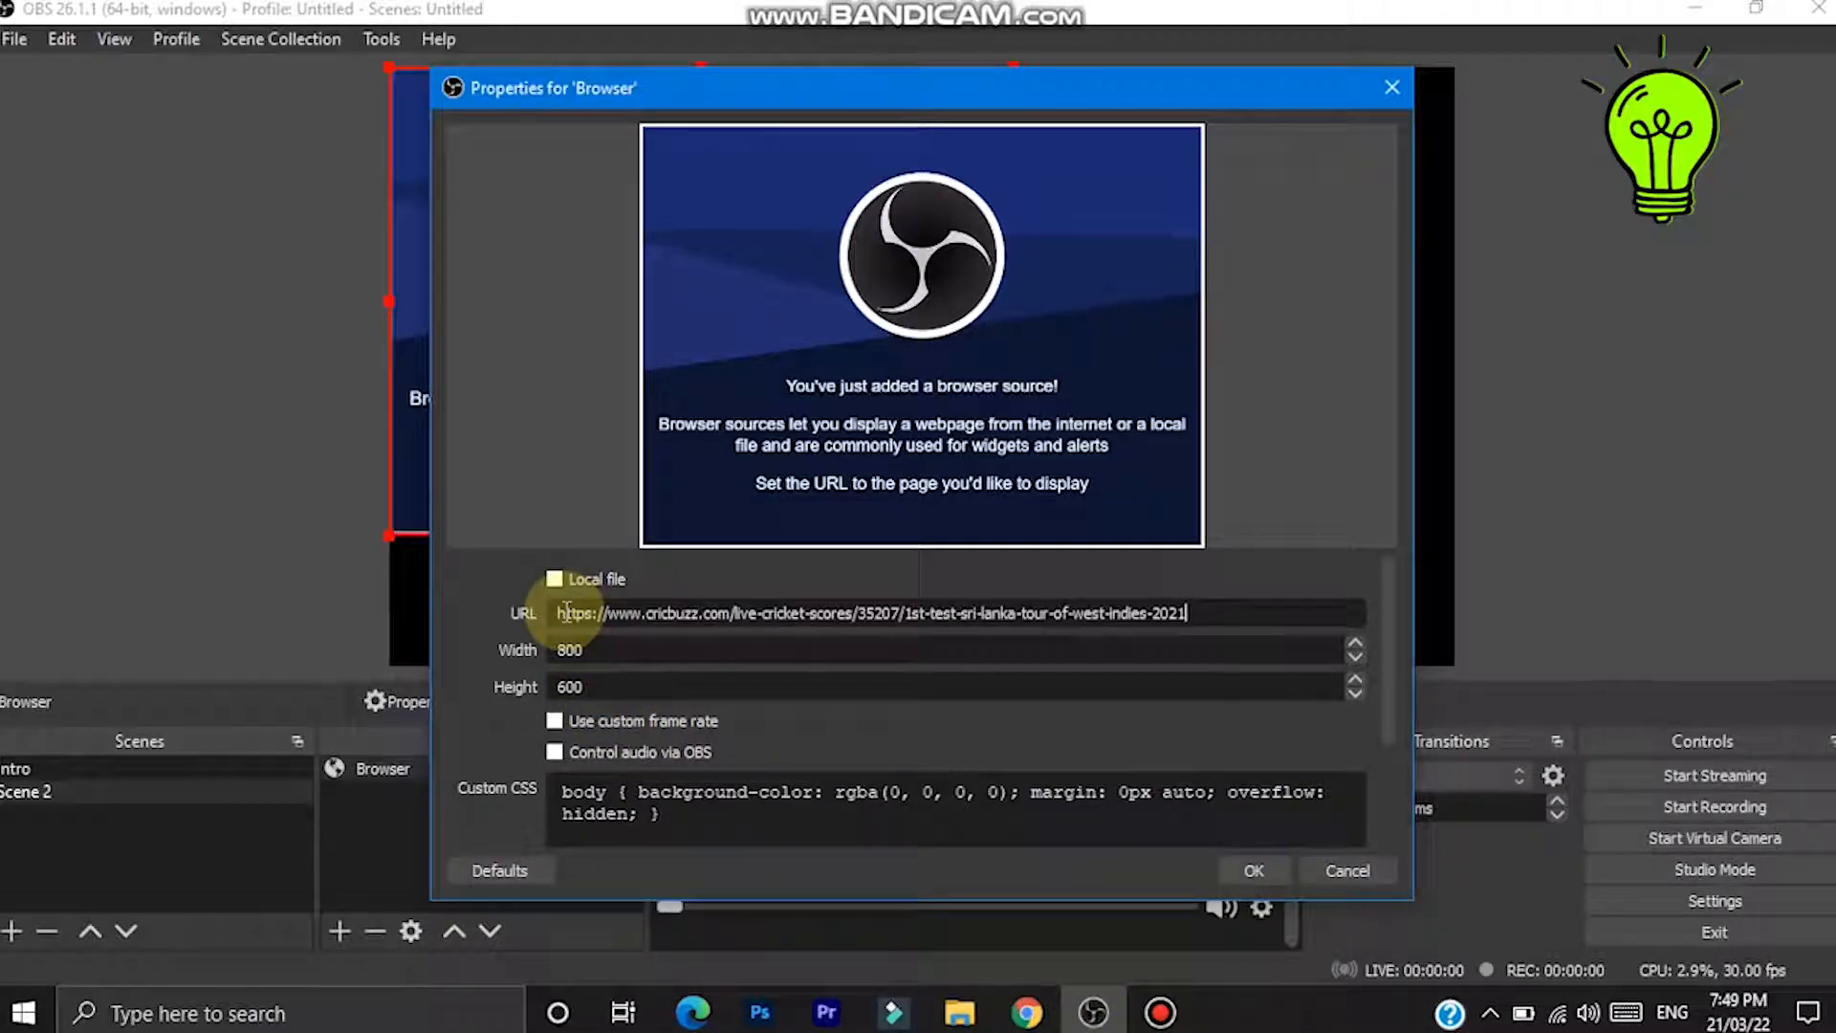
click(1241, 870)
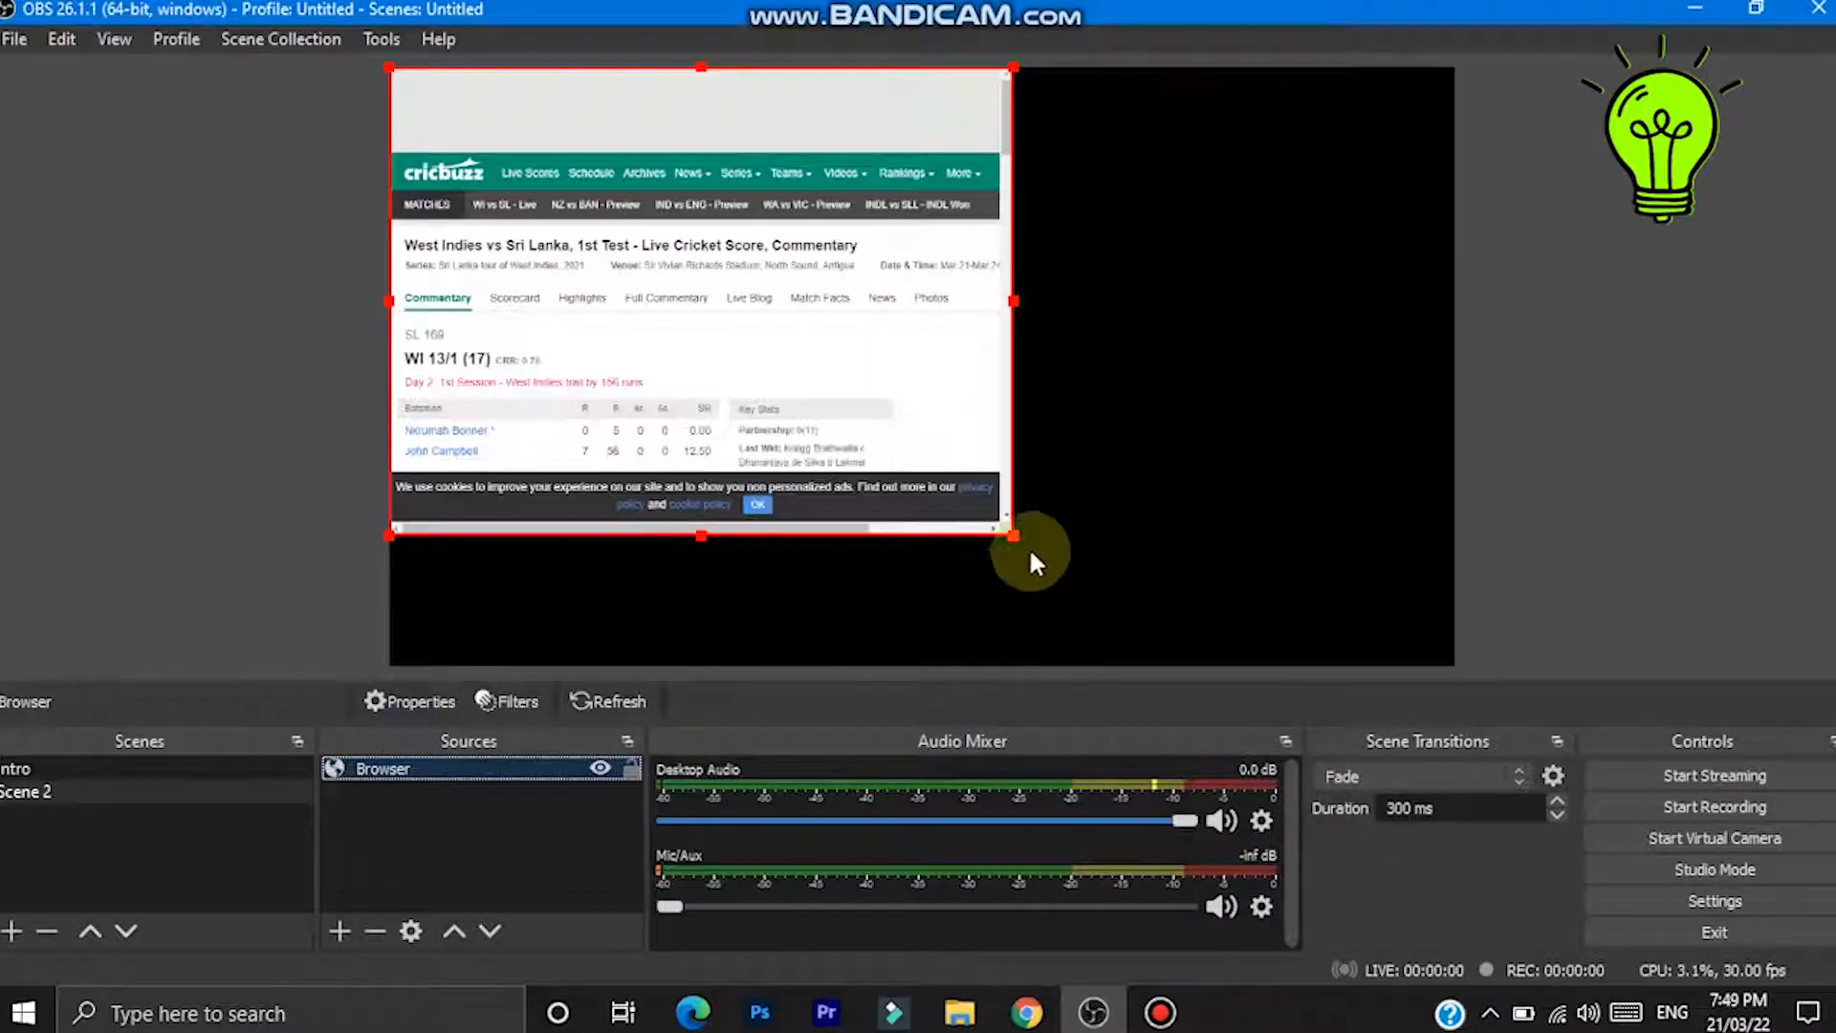
- Enlarge the Browser source so it spans the full canvas width
drag(1010, 539, 1202, 705)
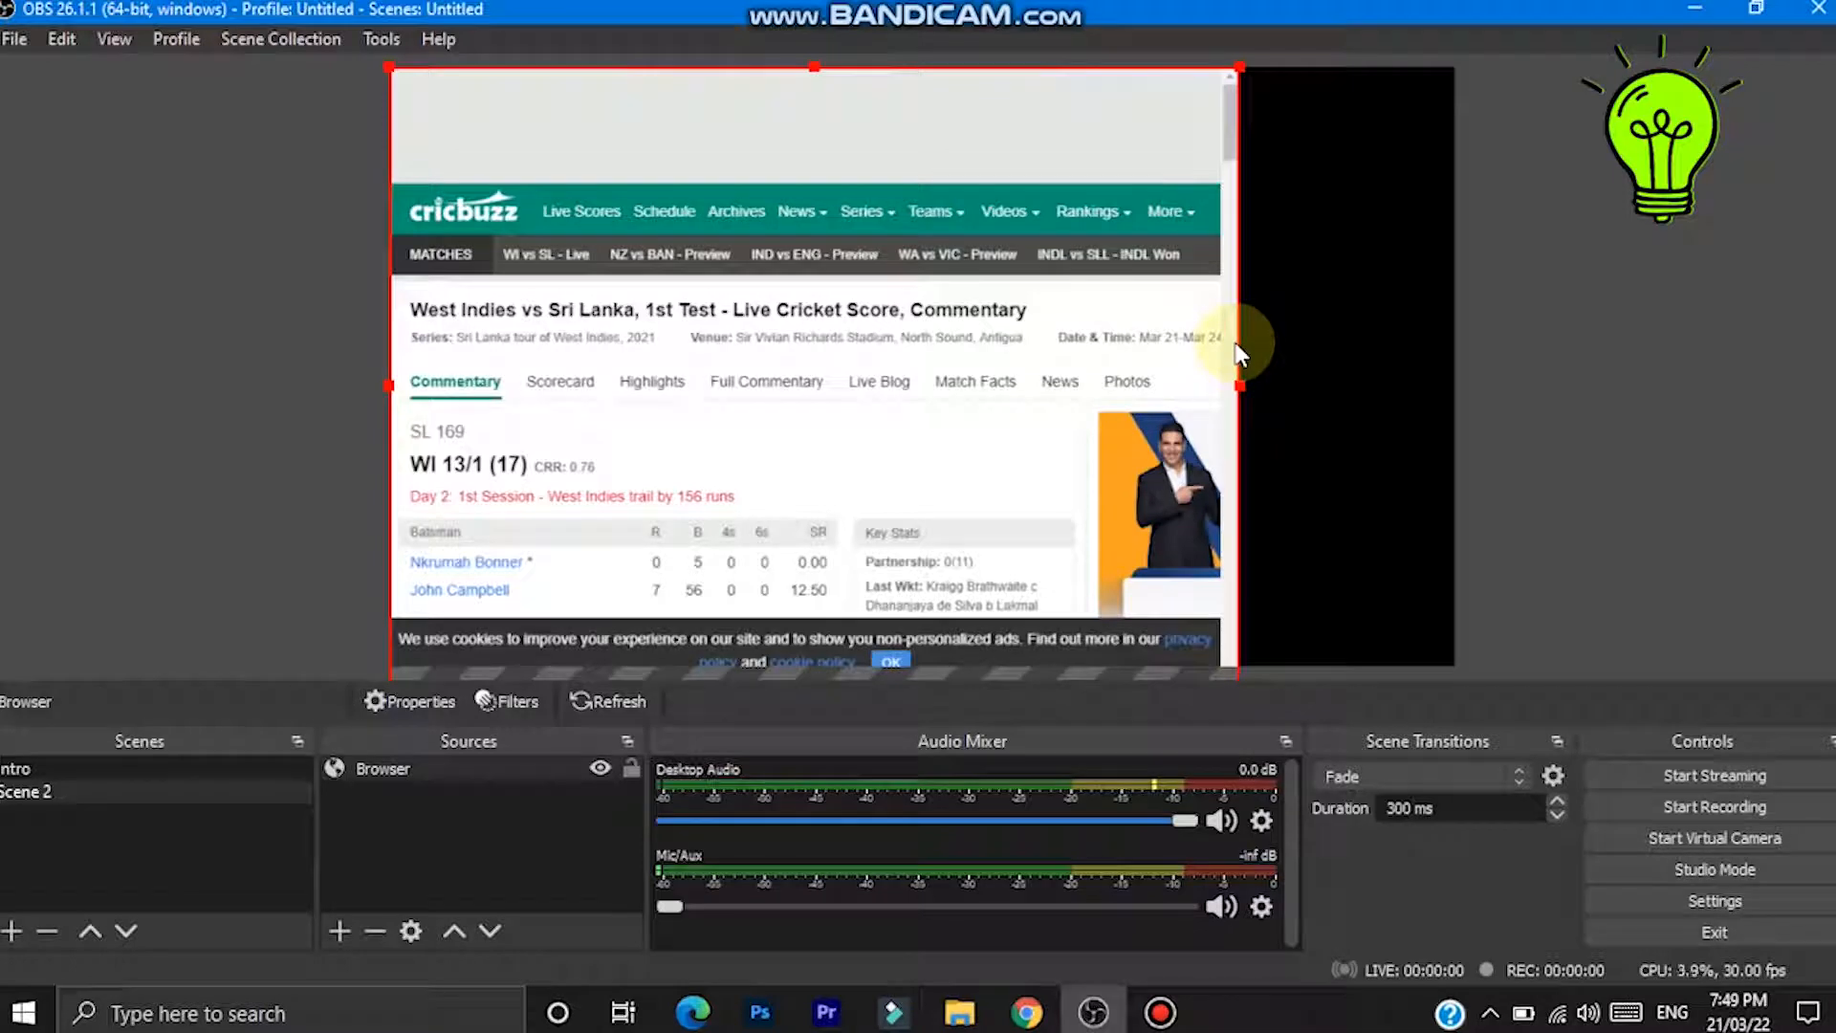
drag(1240, 390, 1442, 402)
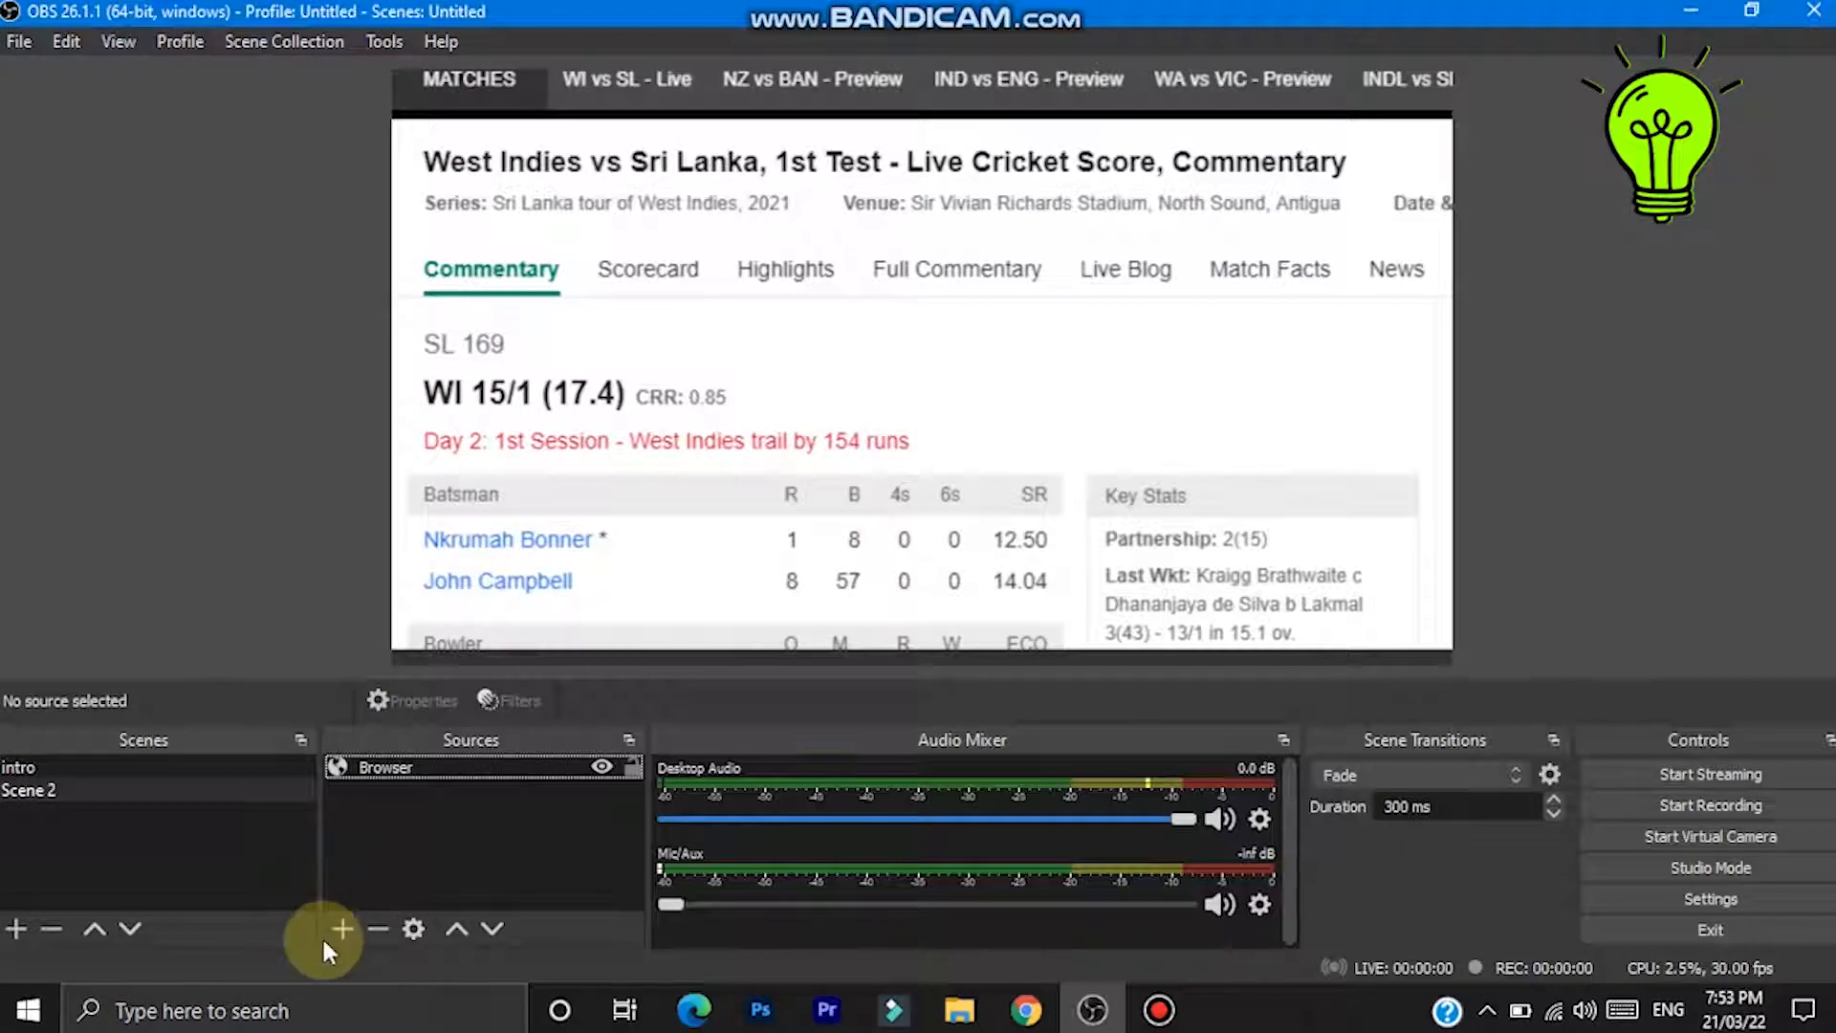
- Add an Image source using LogoMakr-8W3Xzo from the Downloads folder
click(327, 924)
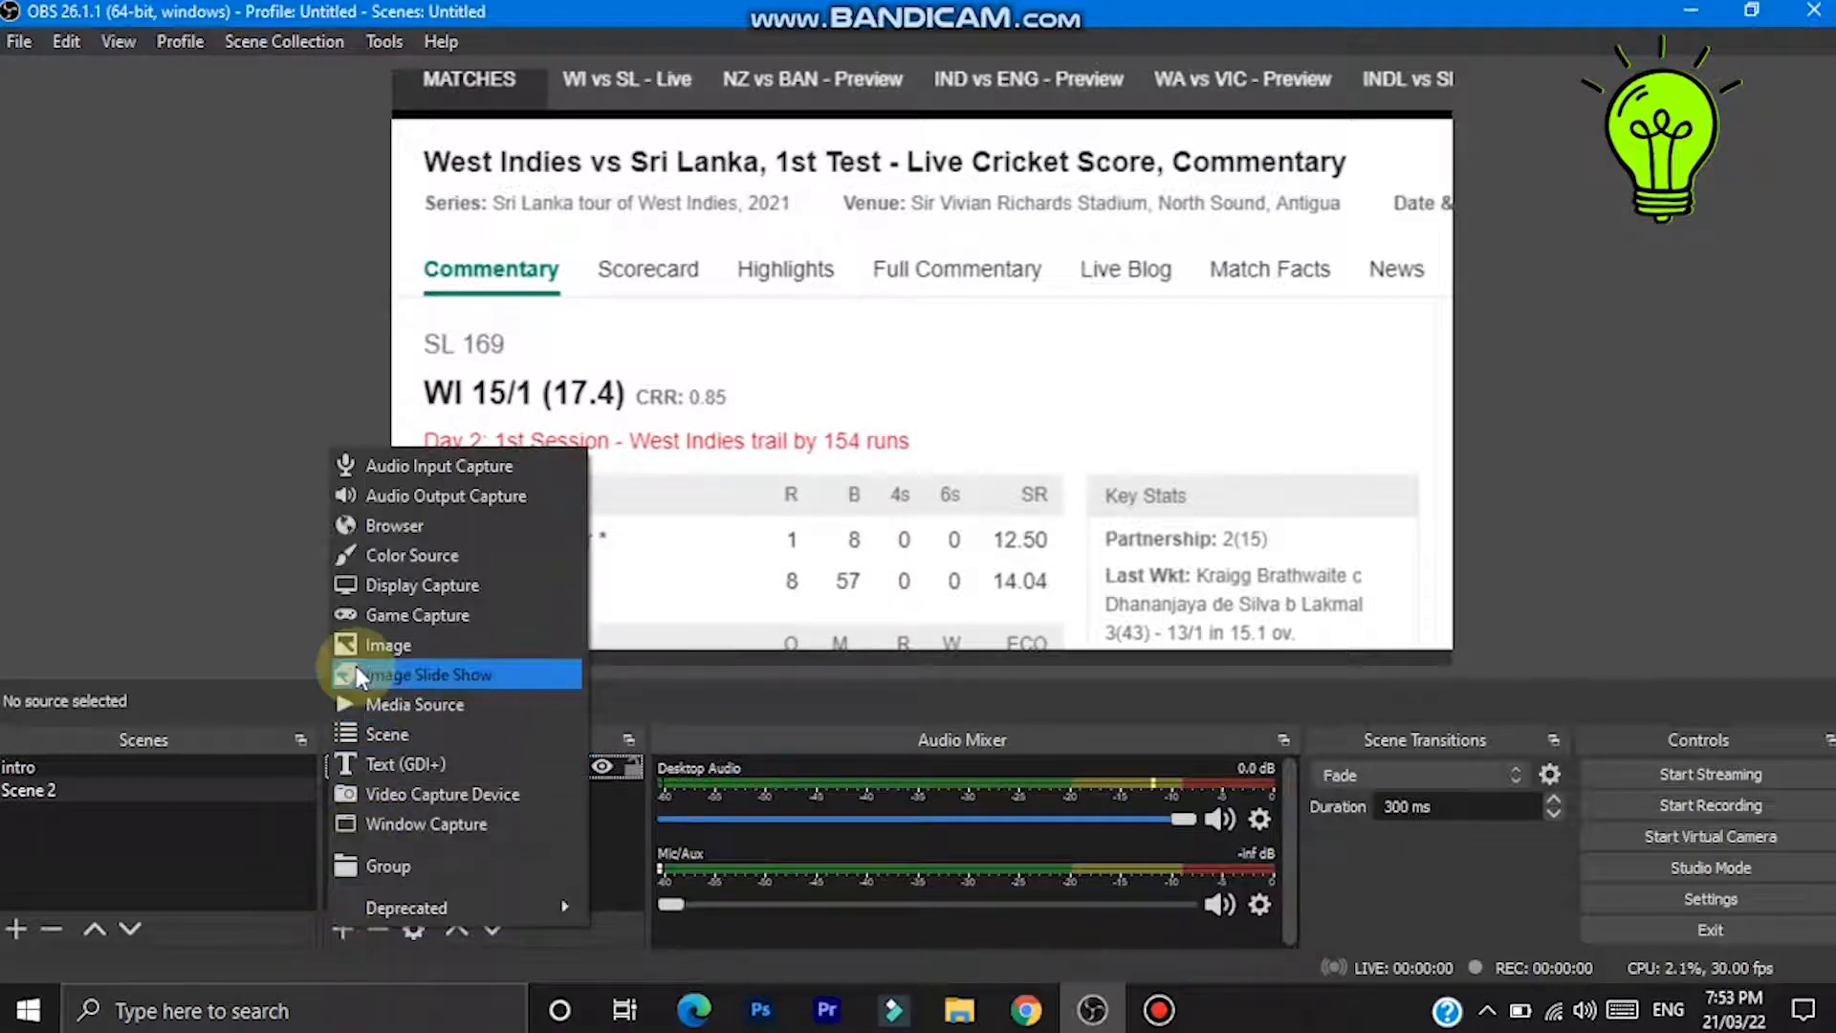
click(358, 641)
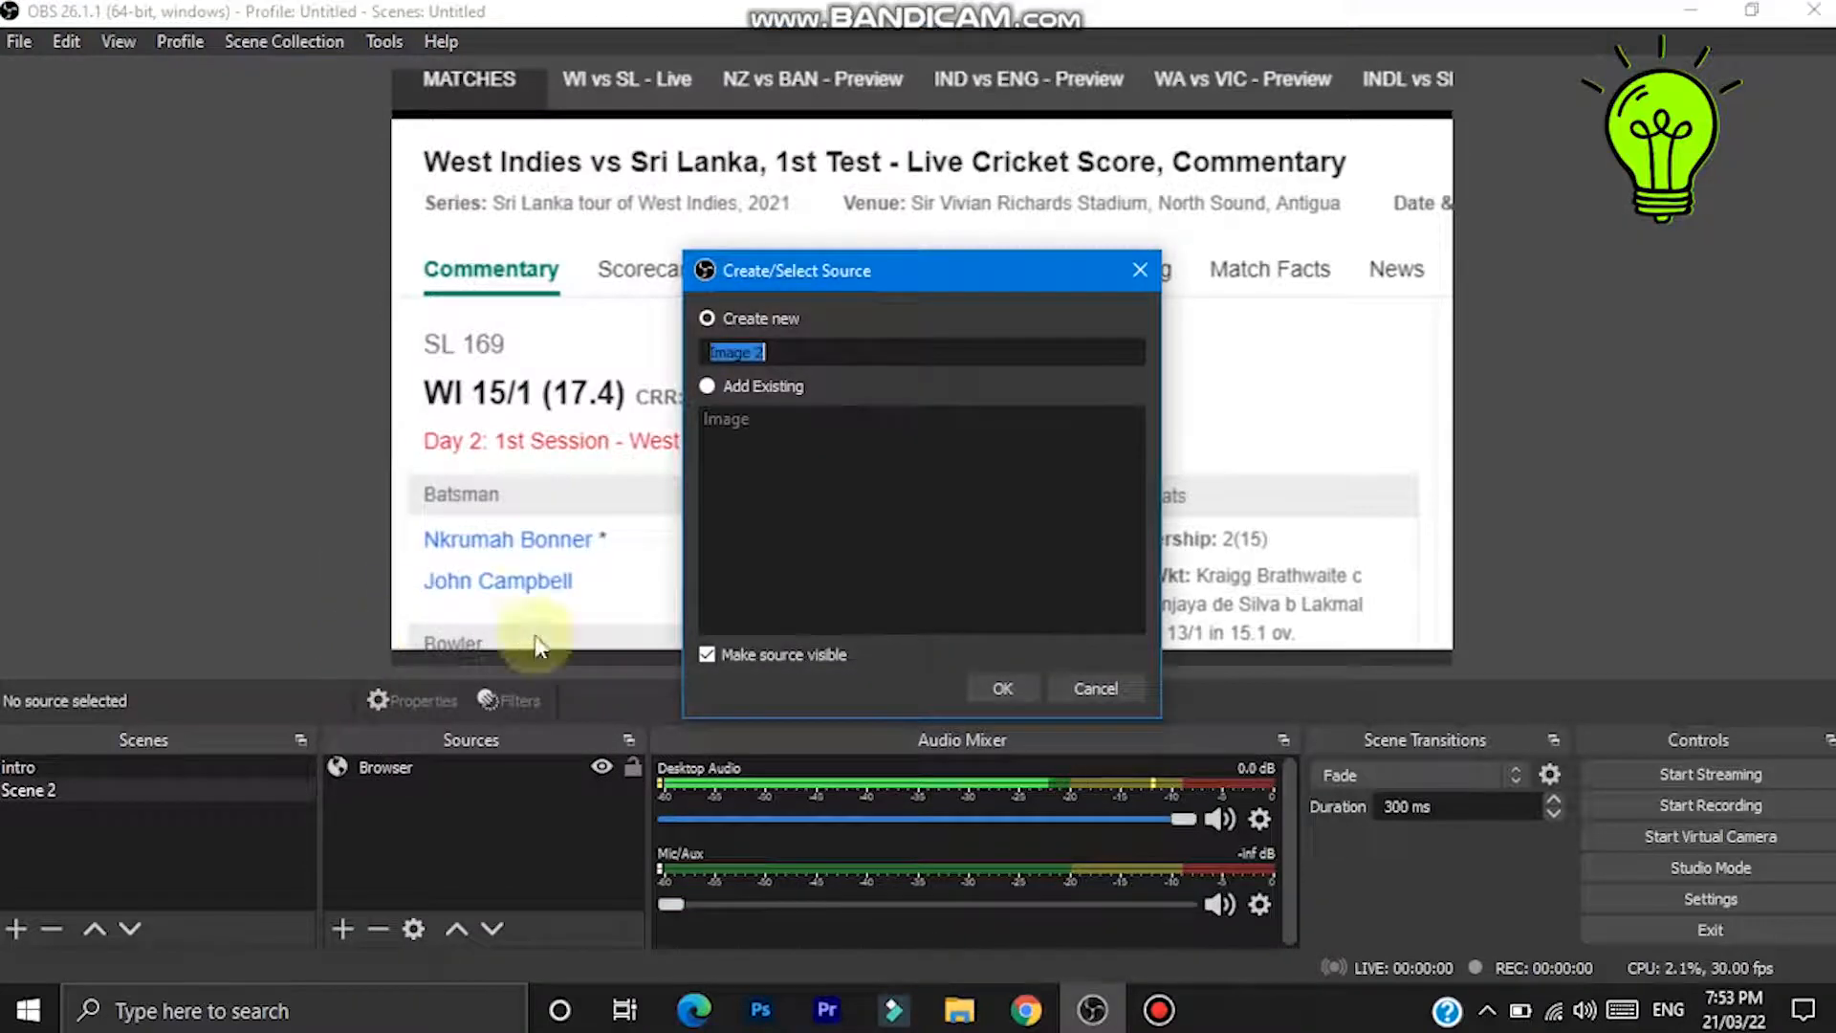
click(1024, 685)
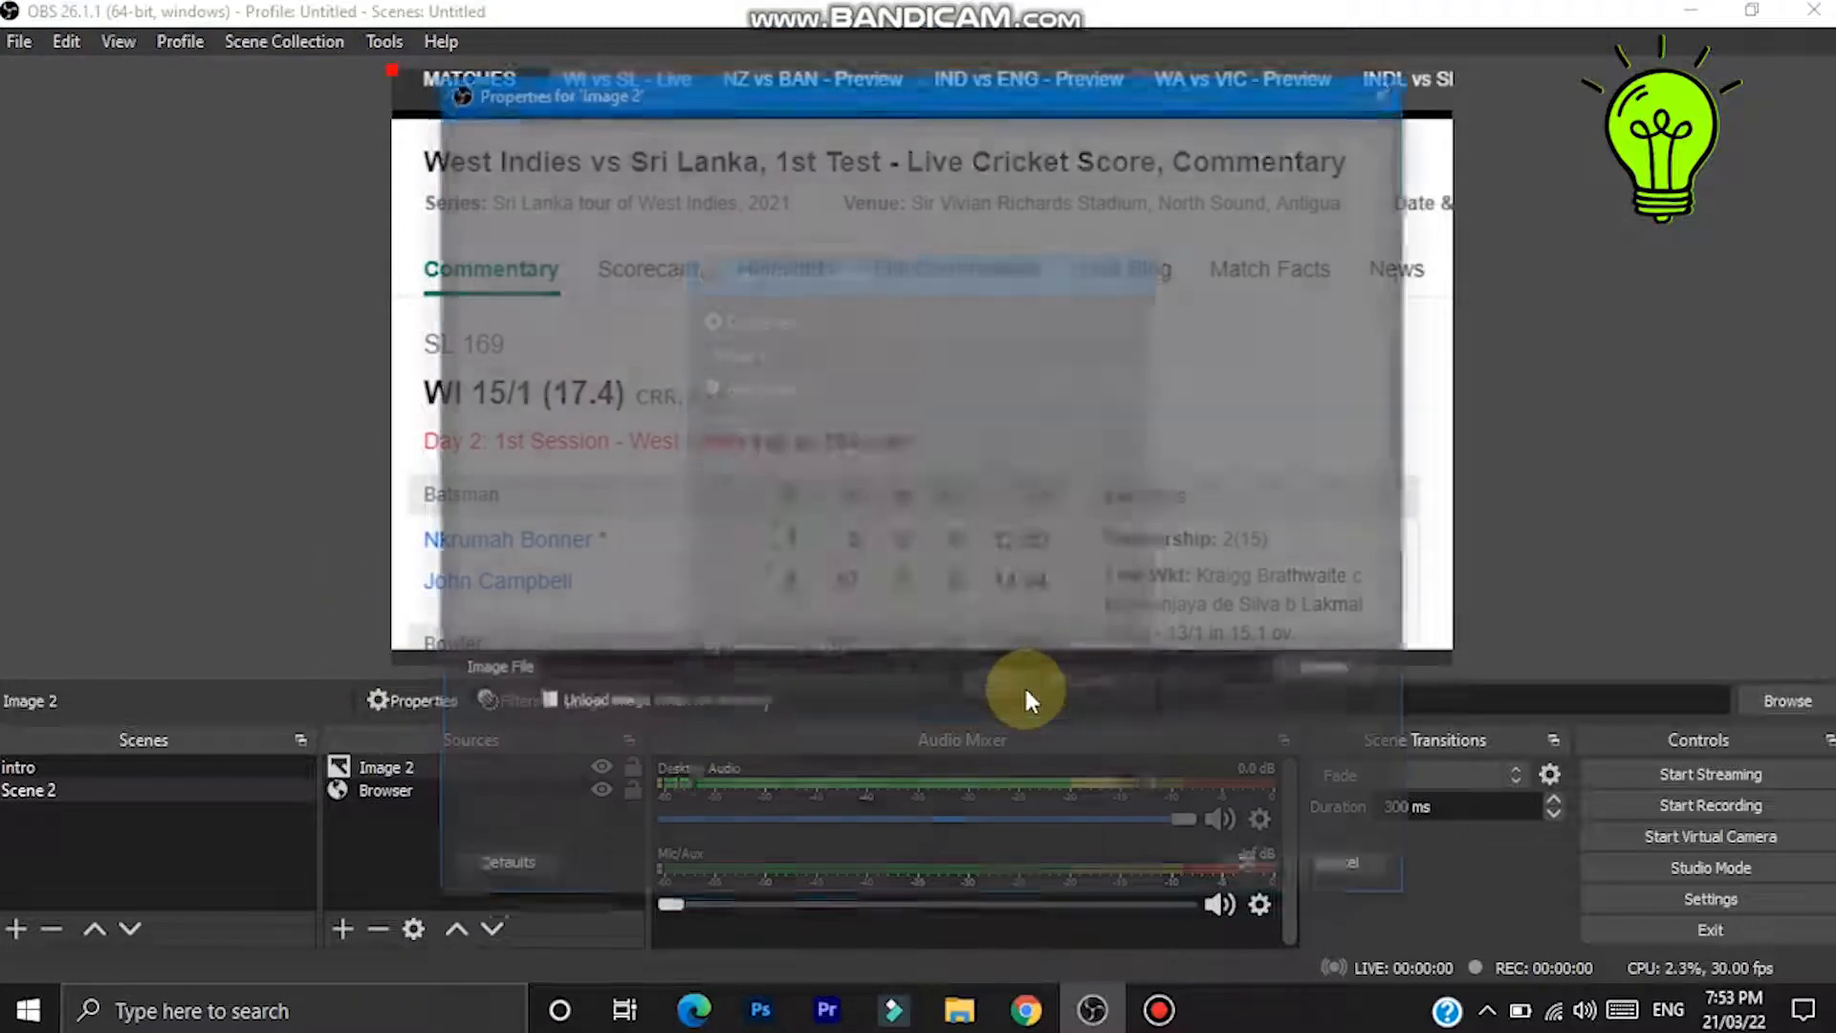
click(1319, 670)
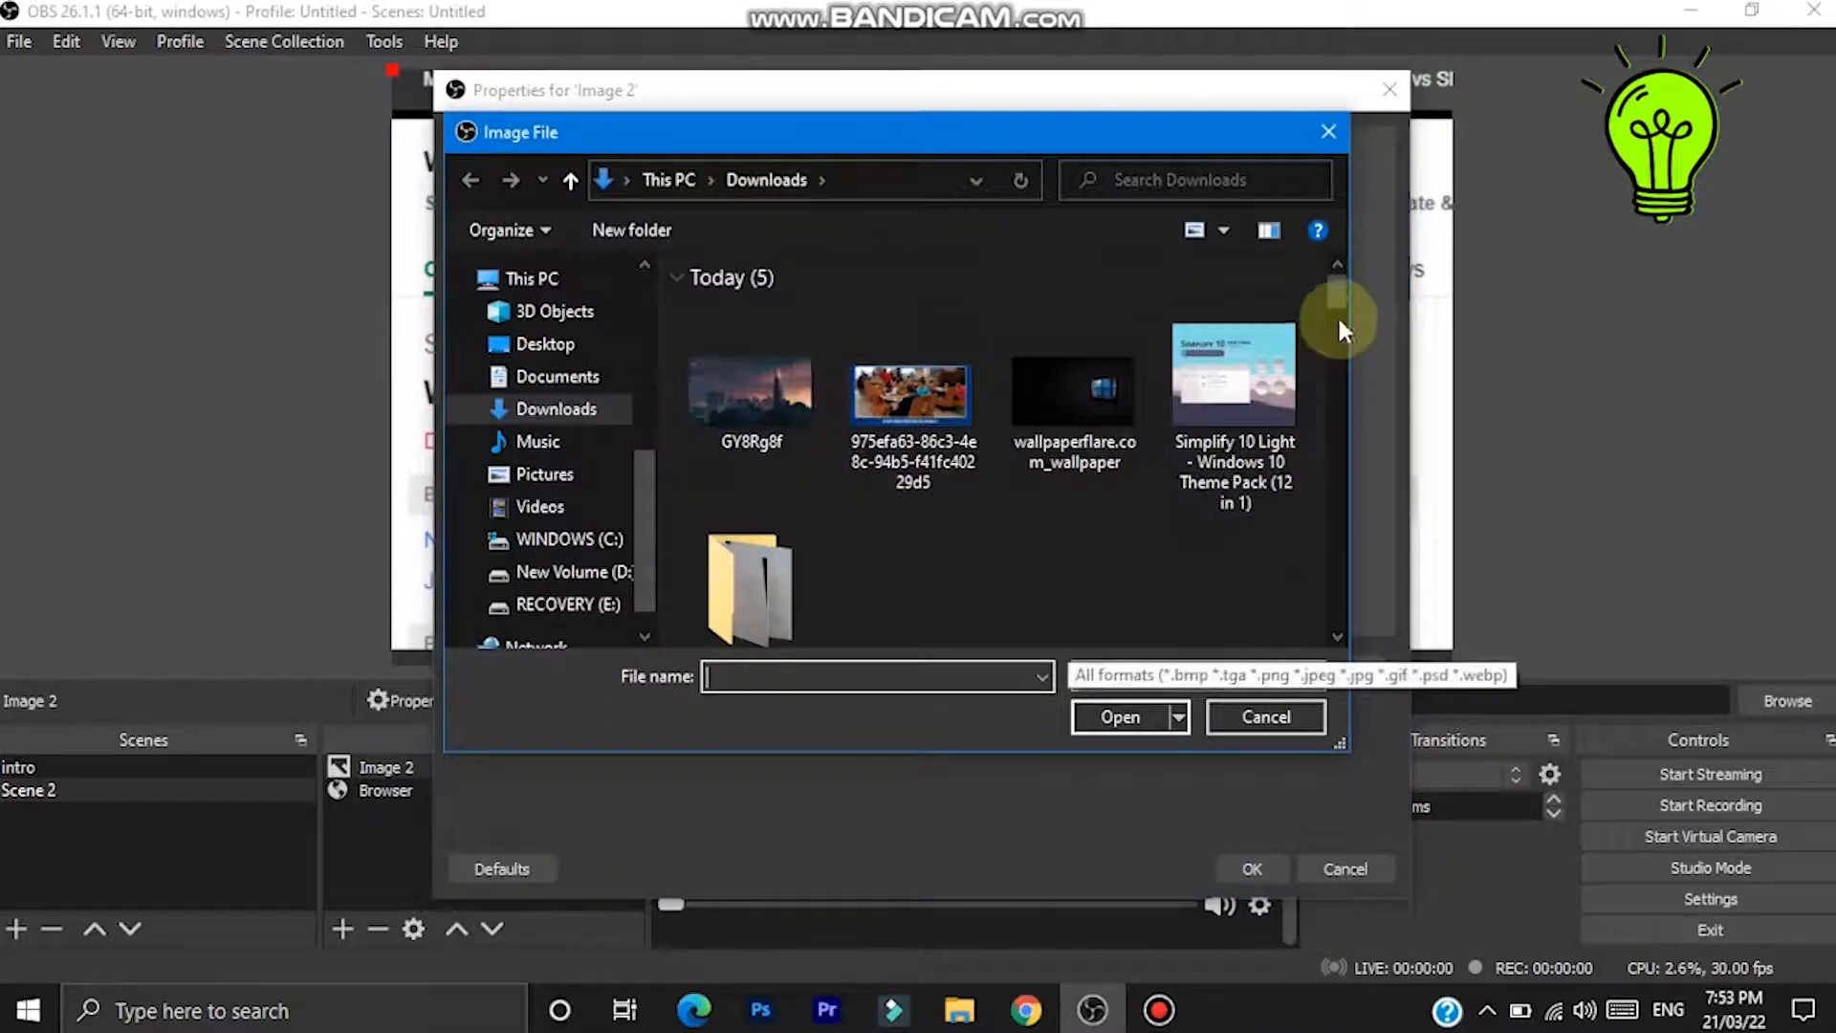
drag(1333, 291, 1341, 411)
click(1109, 497)
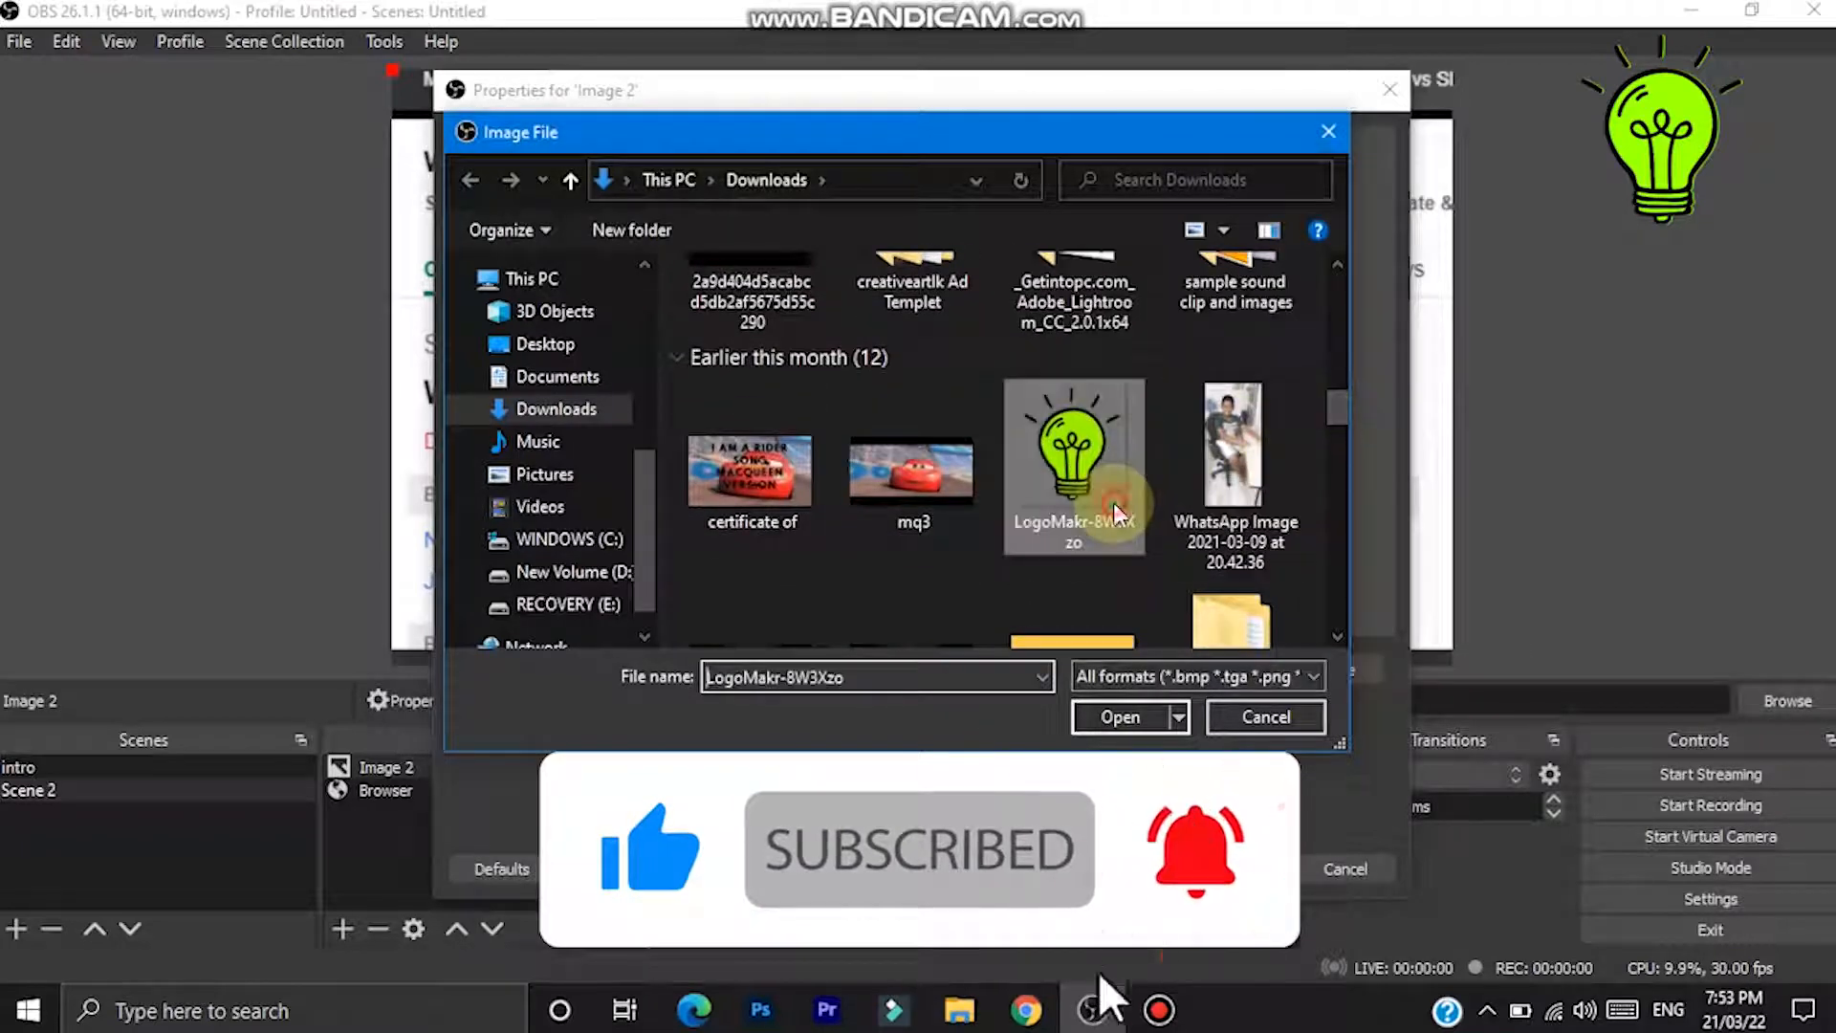
click(1125, 723)
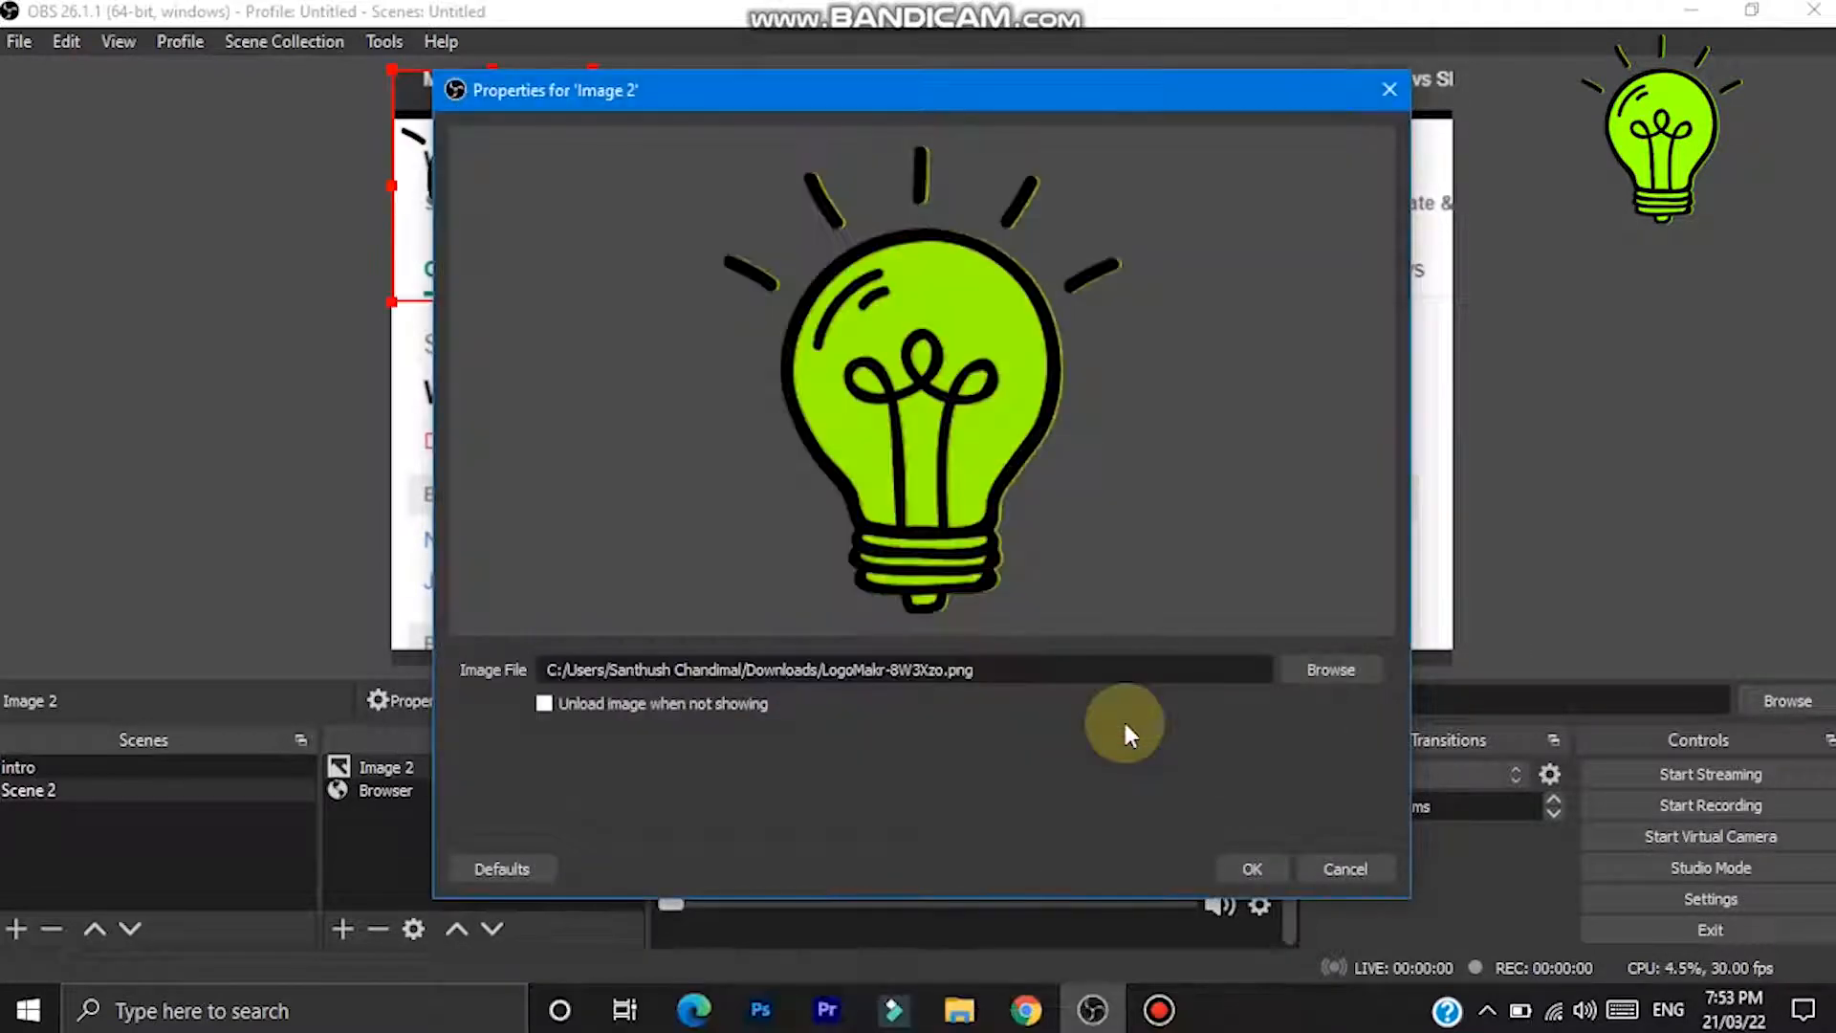
click(1252, 869)
- Move the light bulb logo to the upper-right corner of the canvas
click(383, 777)
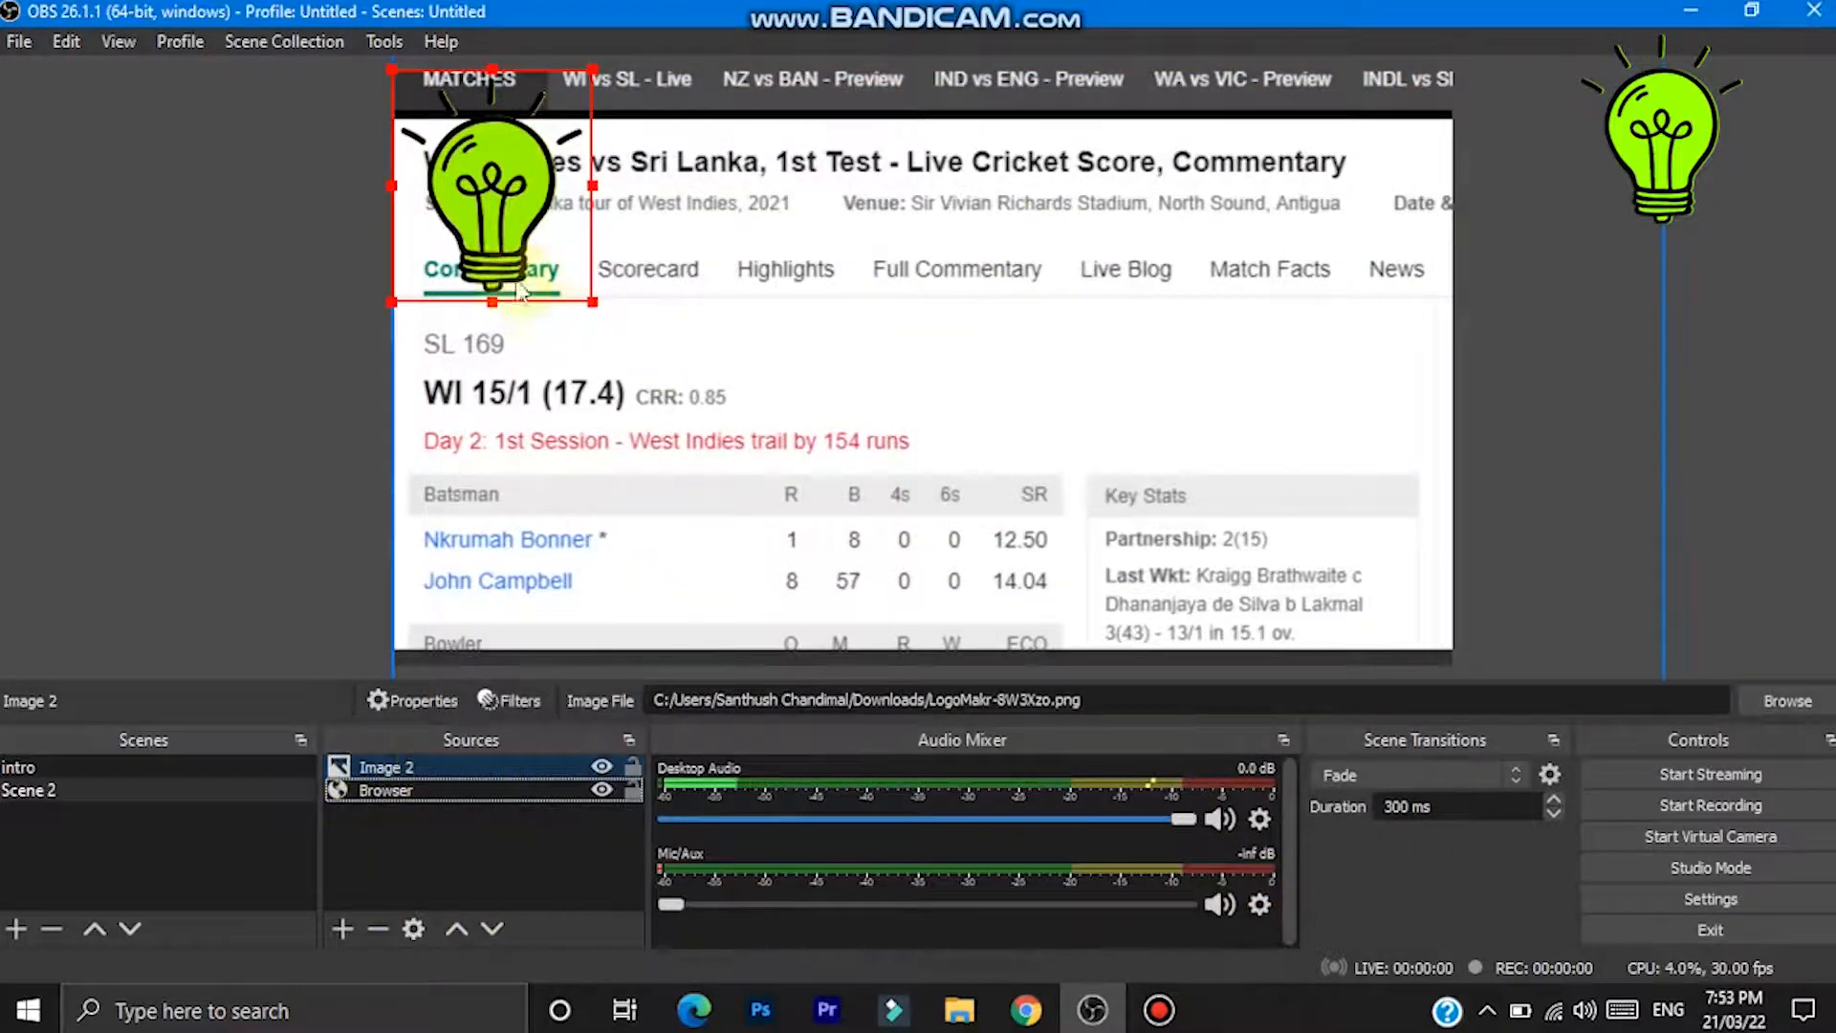
drag(504, 257, 1279, 488)
drag(1188, 364, 1342, 162)
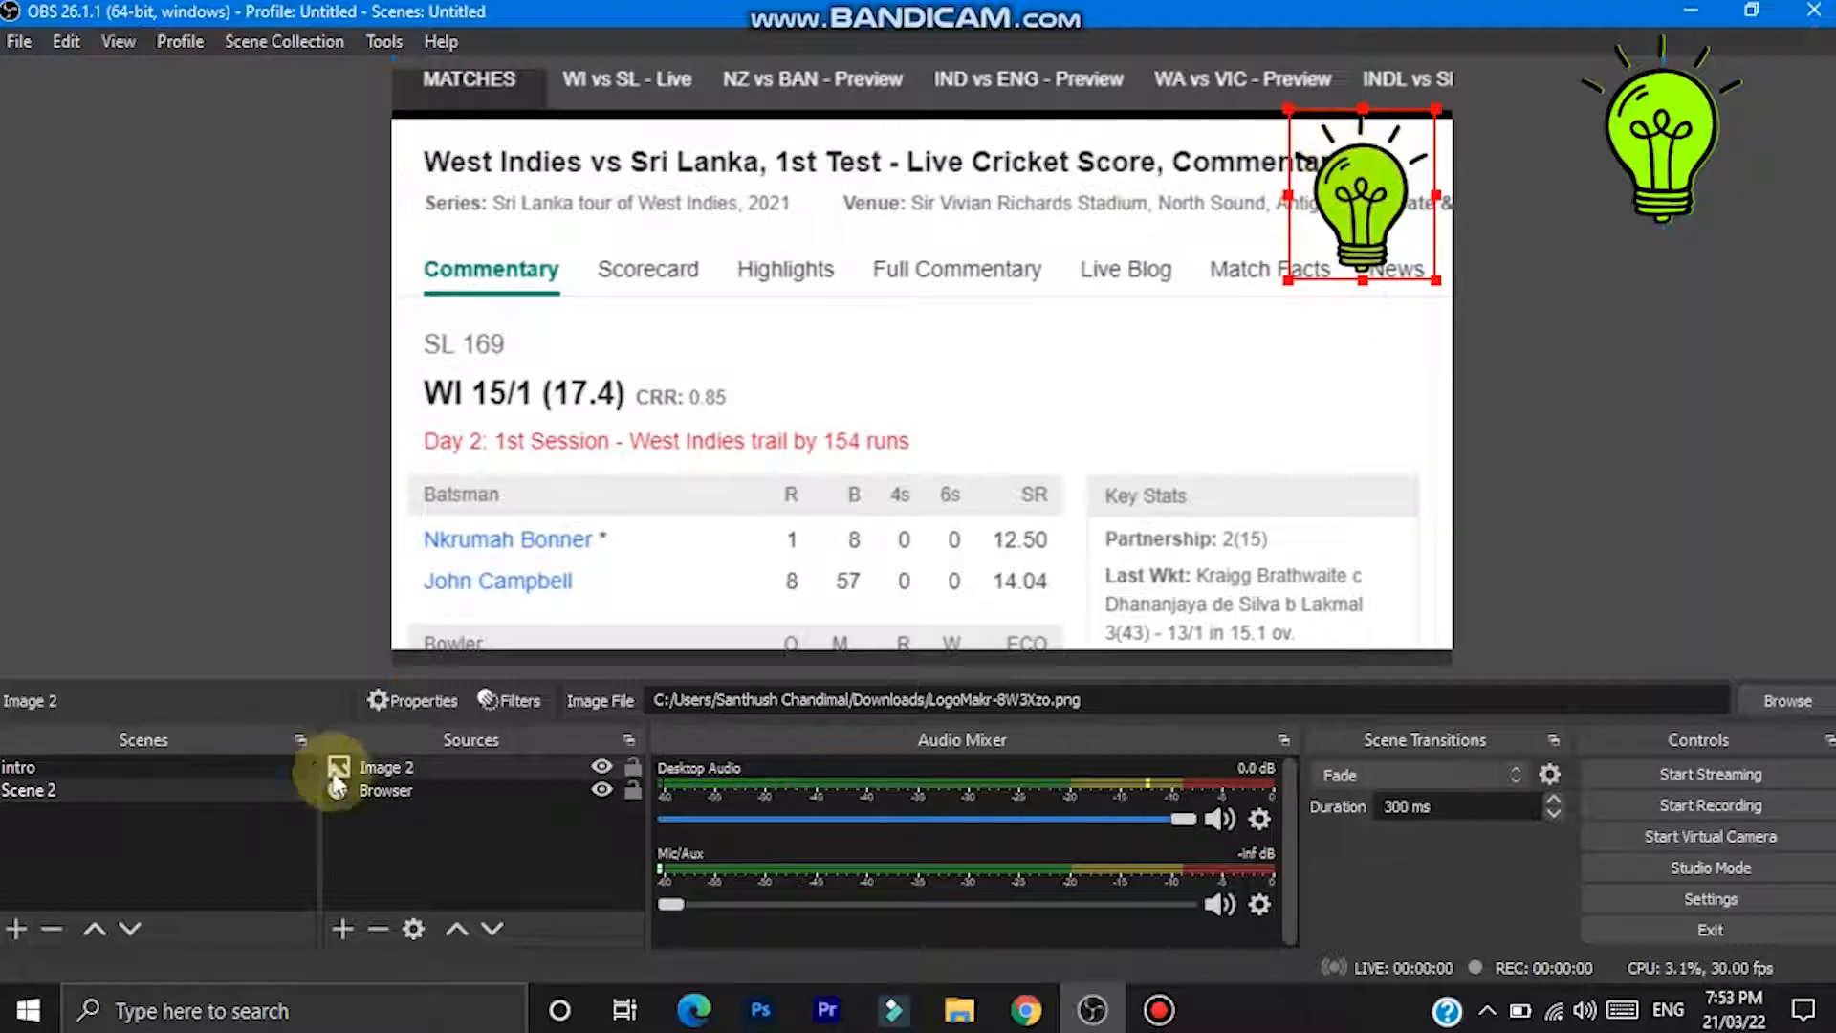
- Add a Scroll filter to the light bulb logo image source
right_click(381, 772)
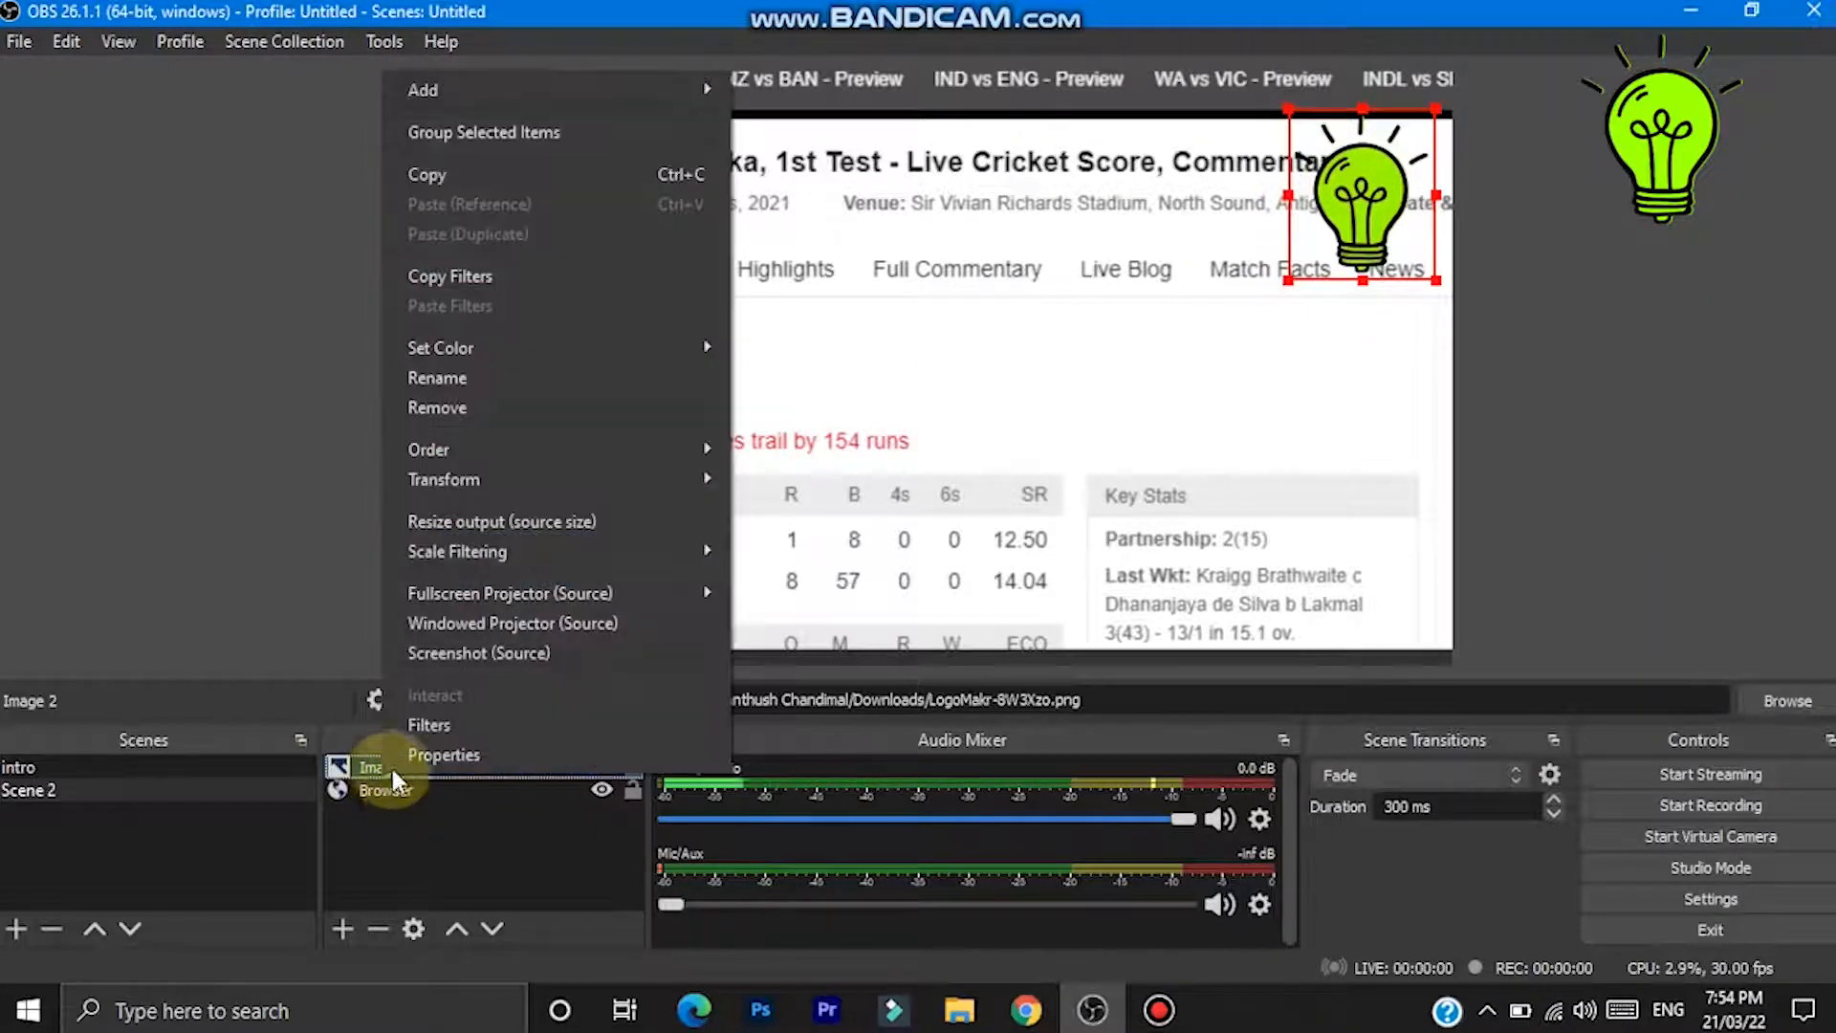
click(416, 725)
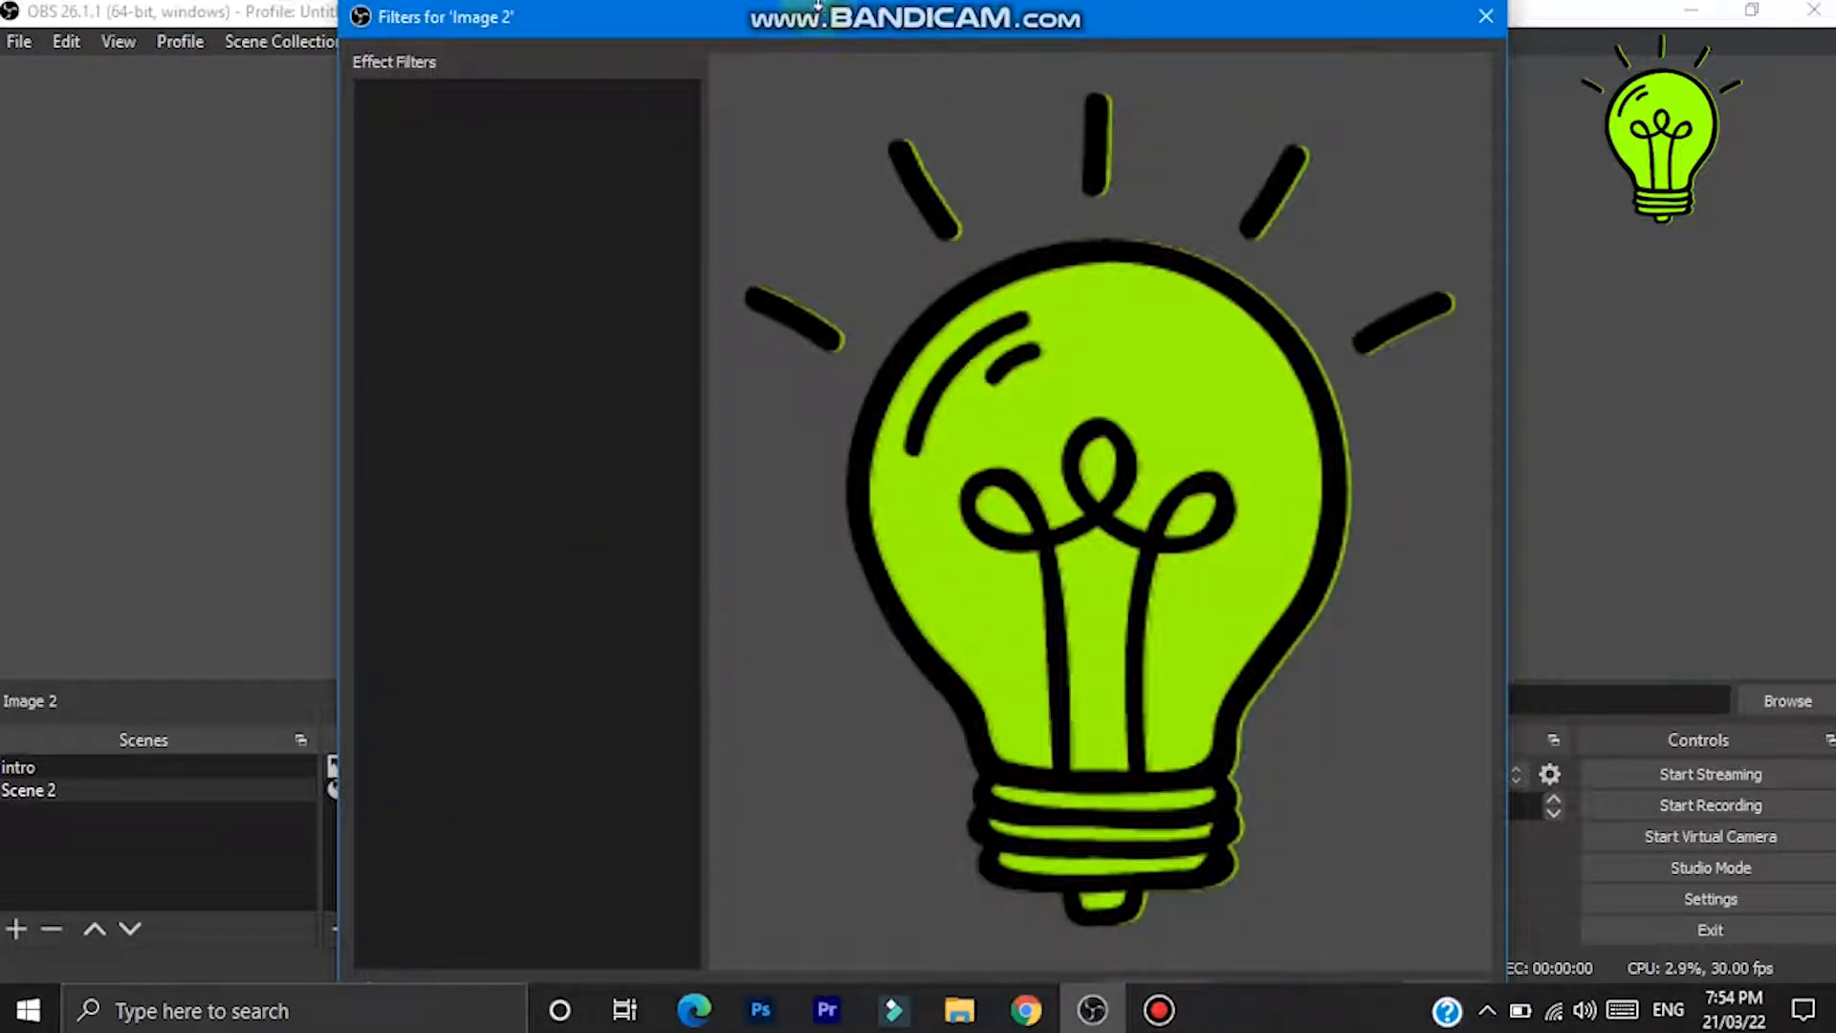
drag(820, 4, 820, 21)
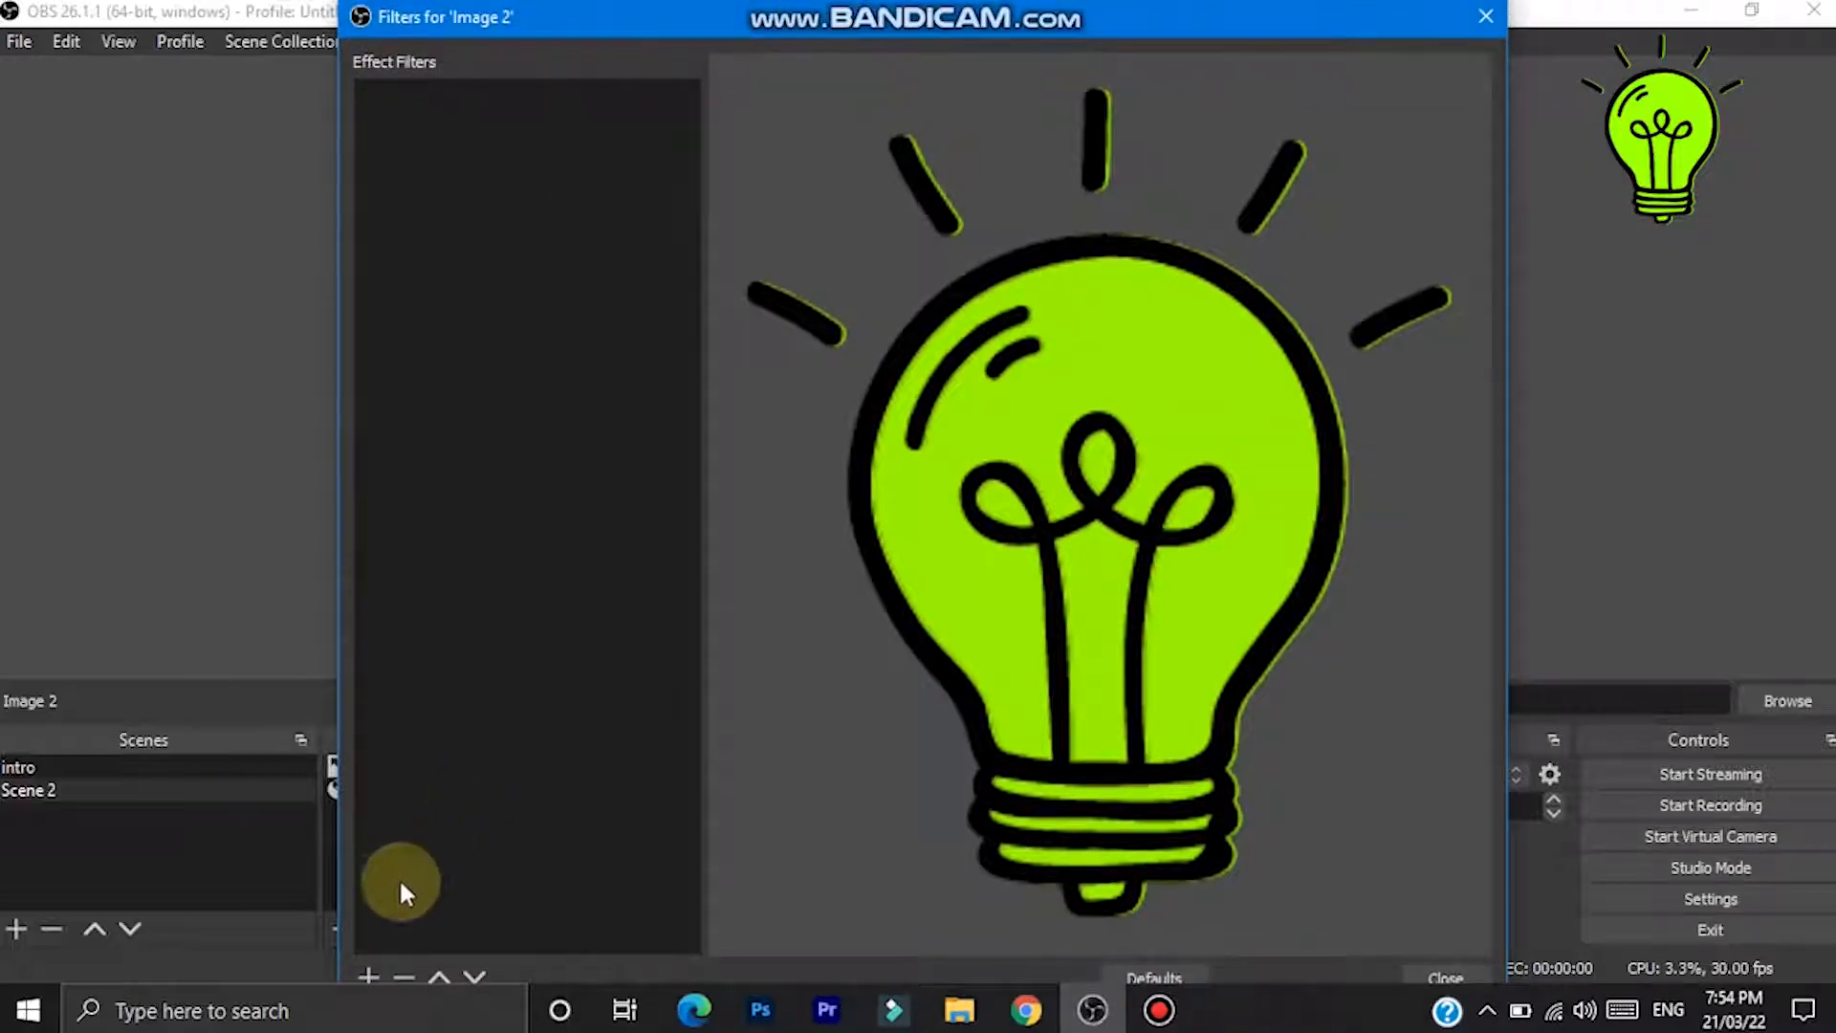
click(363, 962)
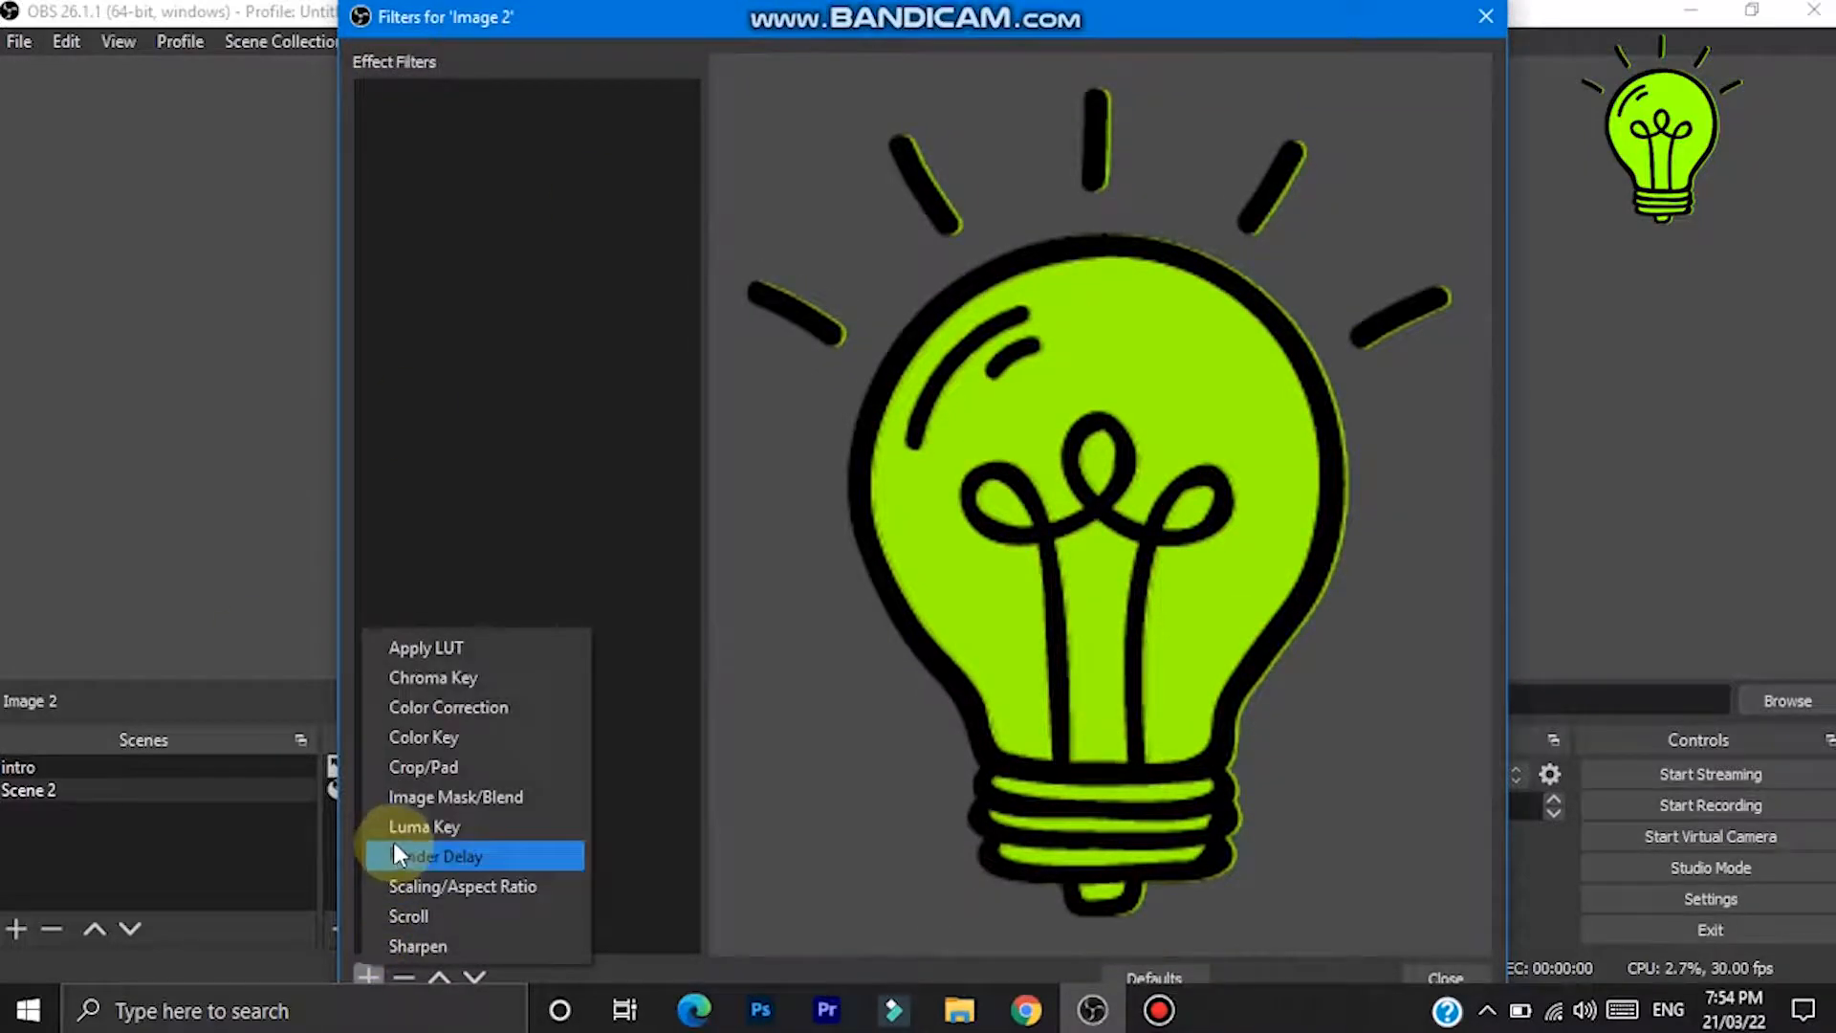
click(425, 913)
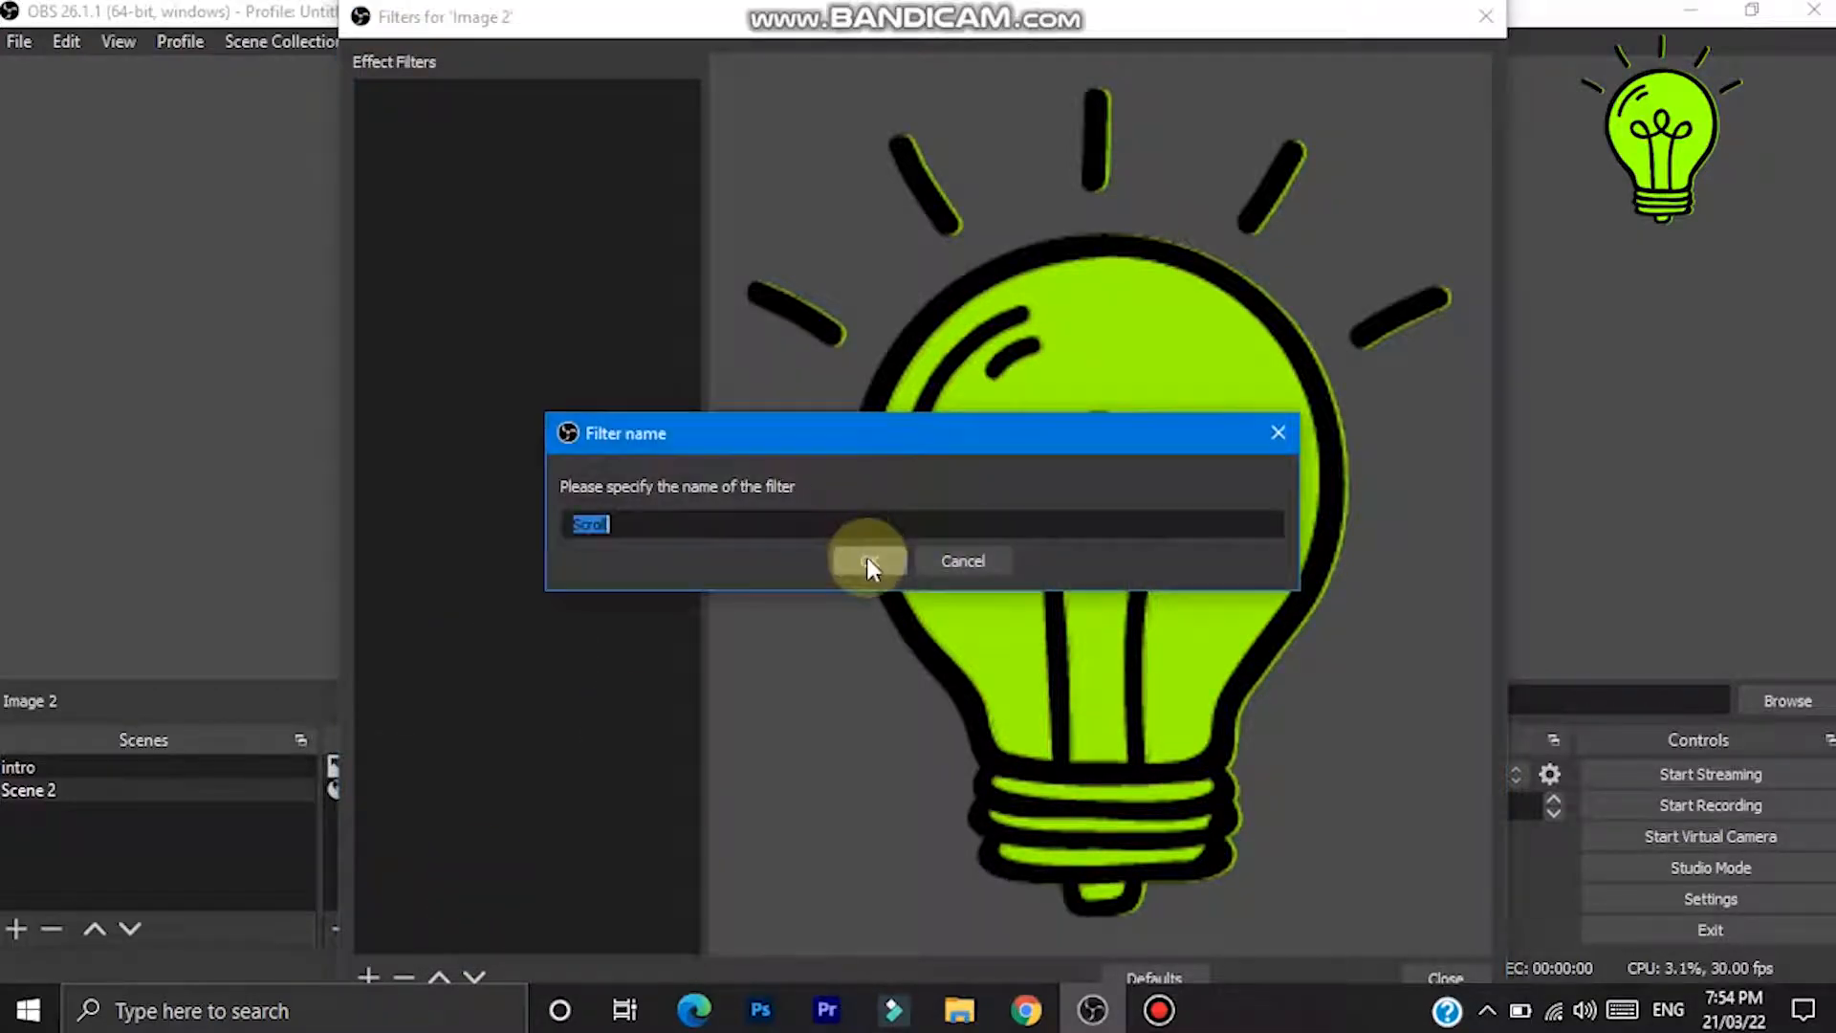
click(866, 558)
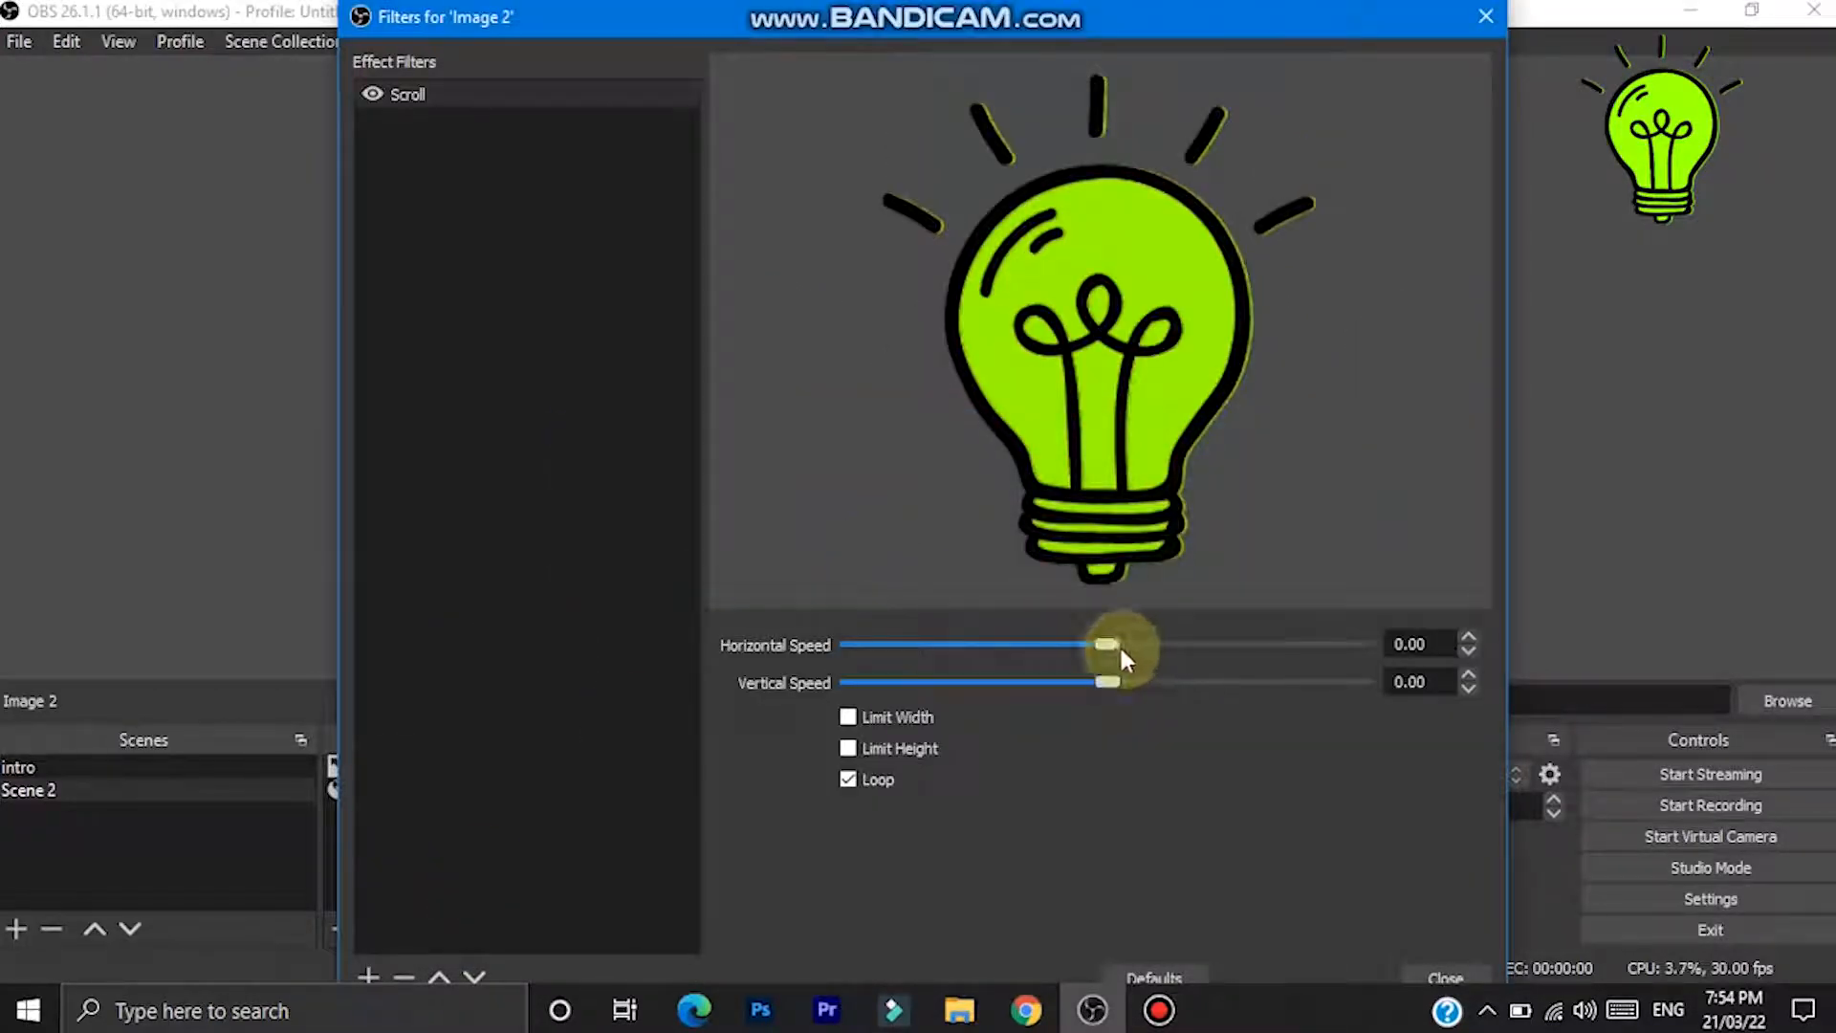
- Set the Scroll filter's horizontal speed to -47 and vertical speed to -1, then close the filters window
drag(1115, 649, 1090, 644)
double_click(1415, 647)
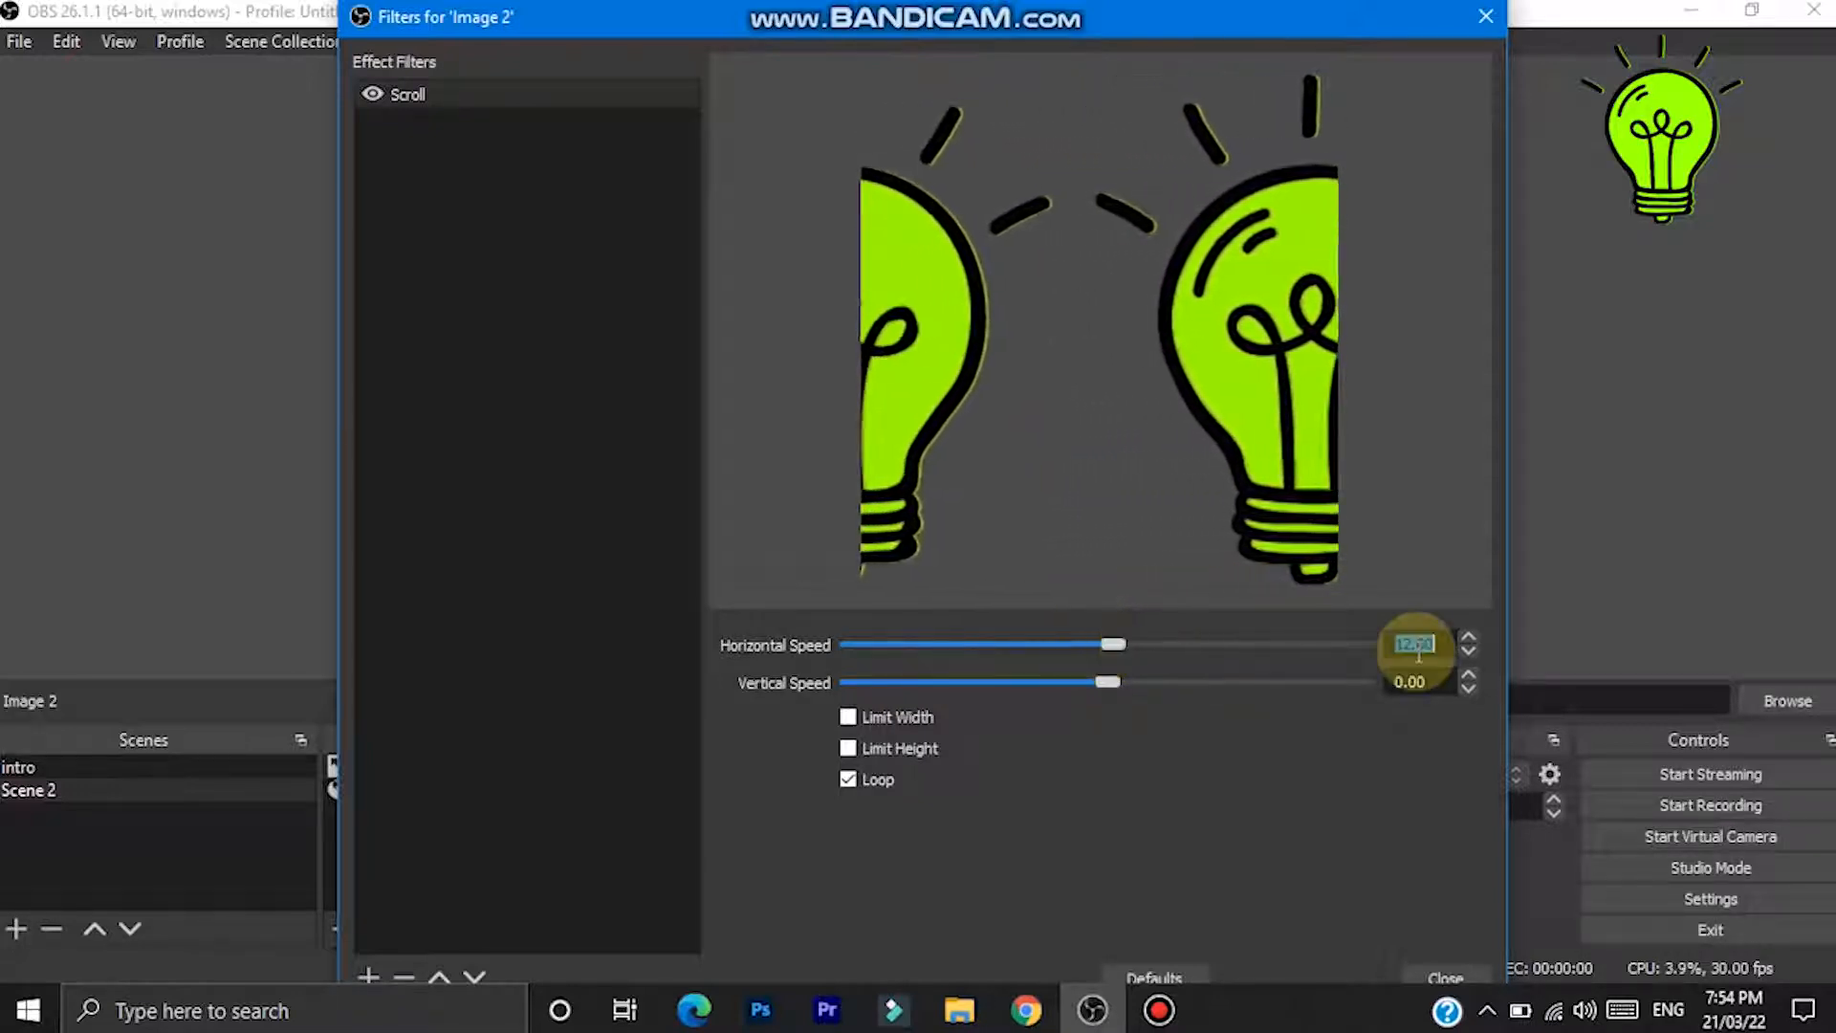
text(0)
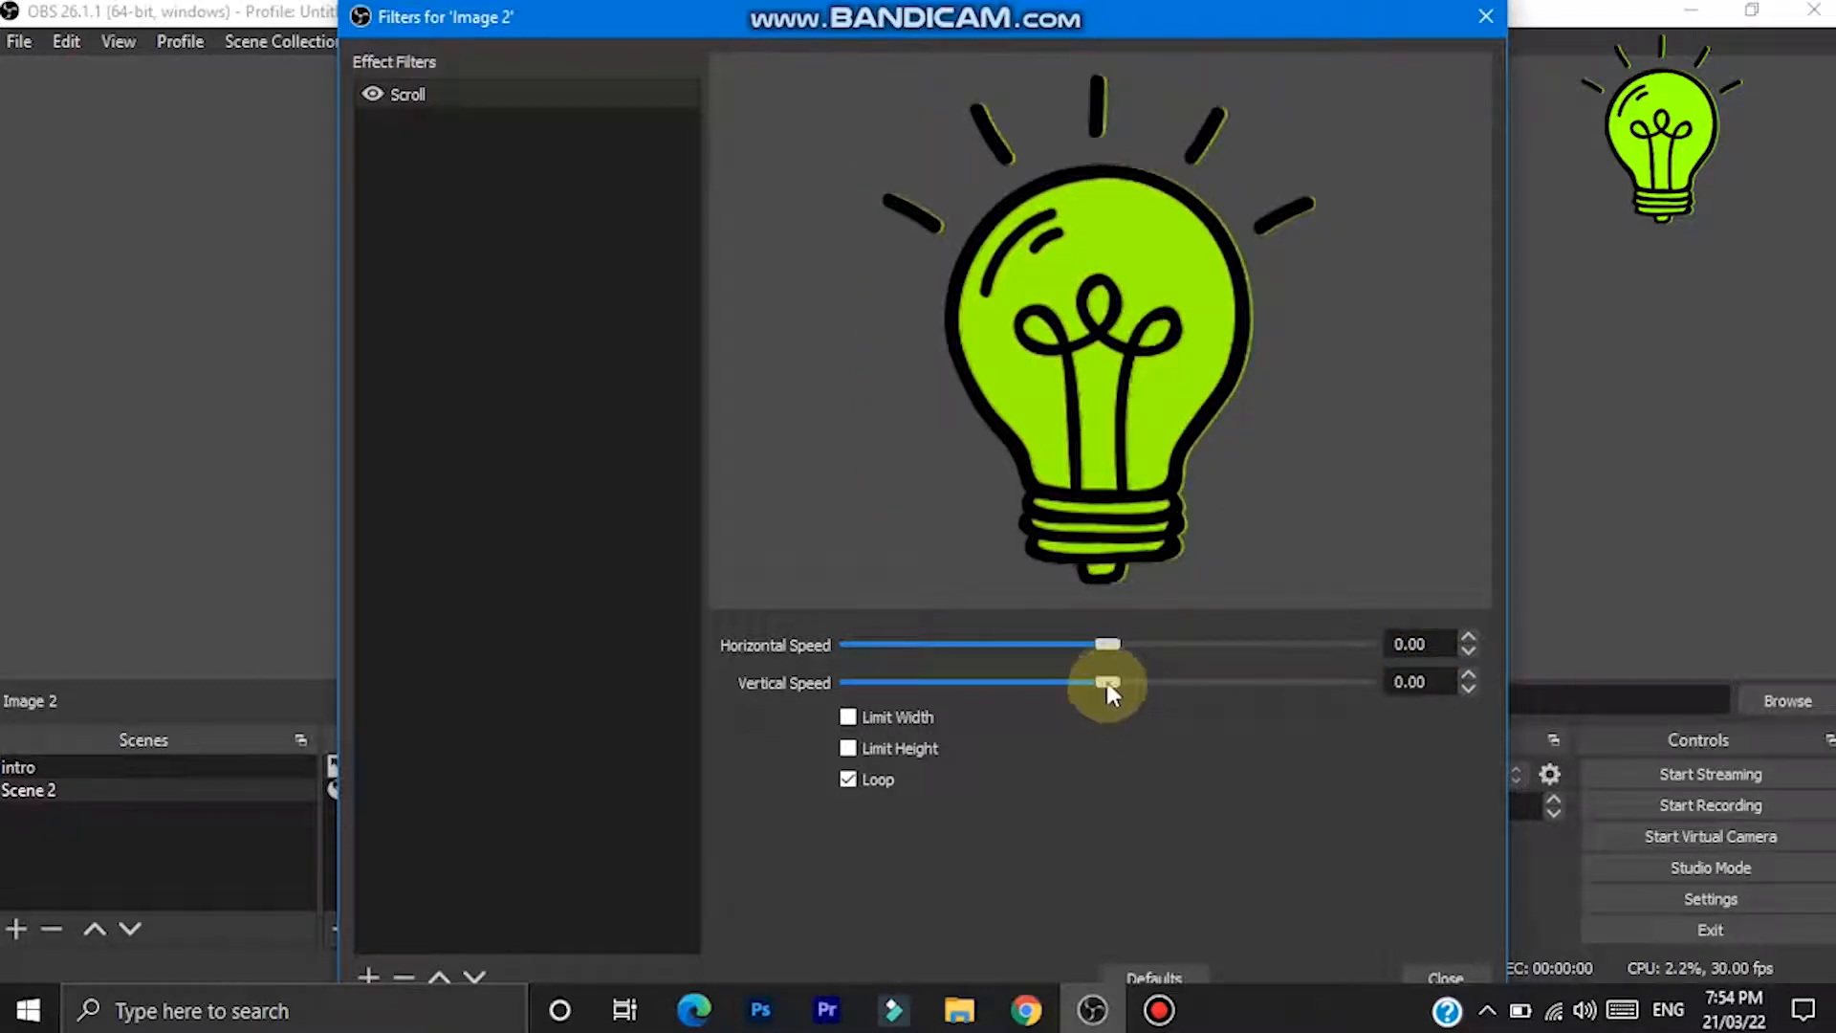
mouse_move(1104, 682)
mouse_down()
mouse_move(1123, 681)
mouse_move(1076, 680)
mouse_move(1103, 681)
mouse_up()
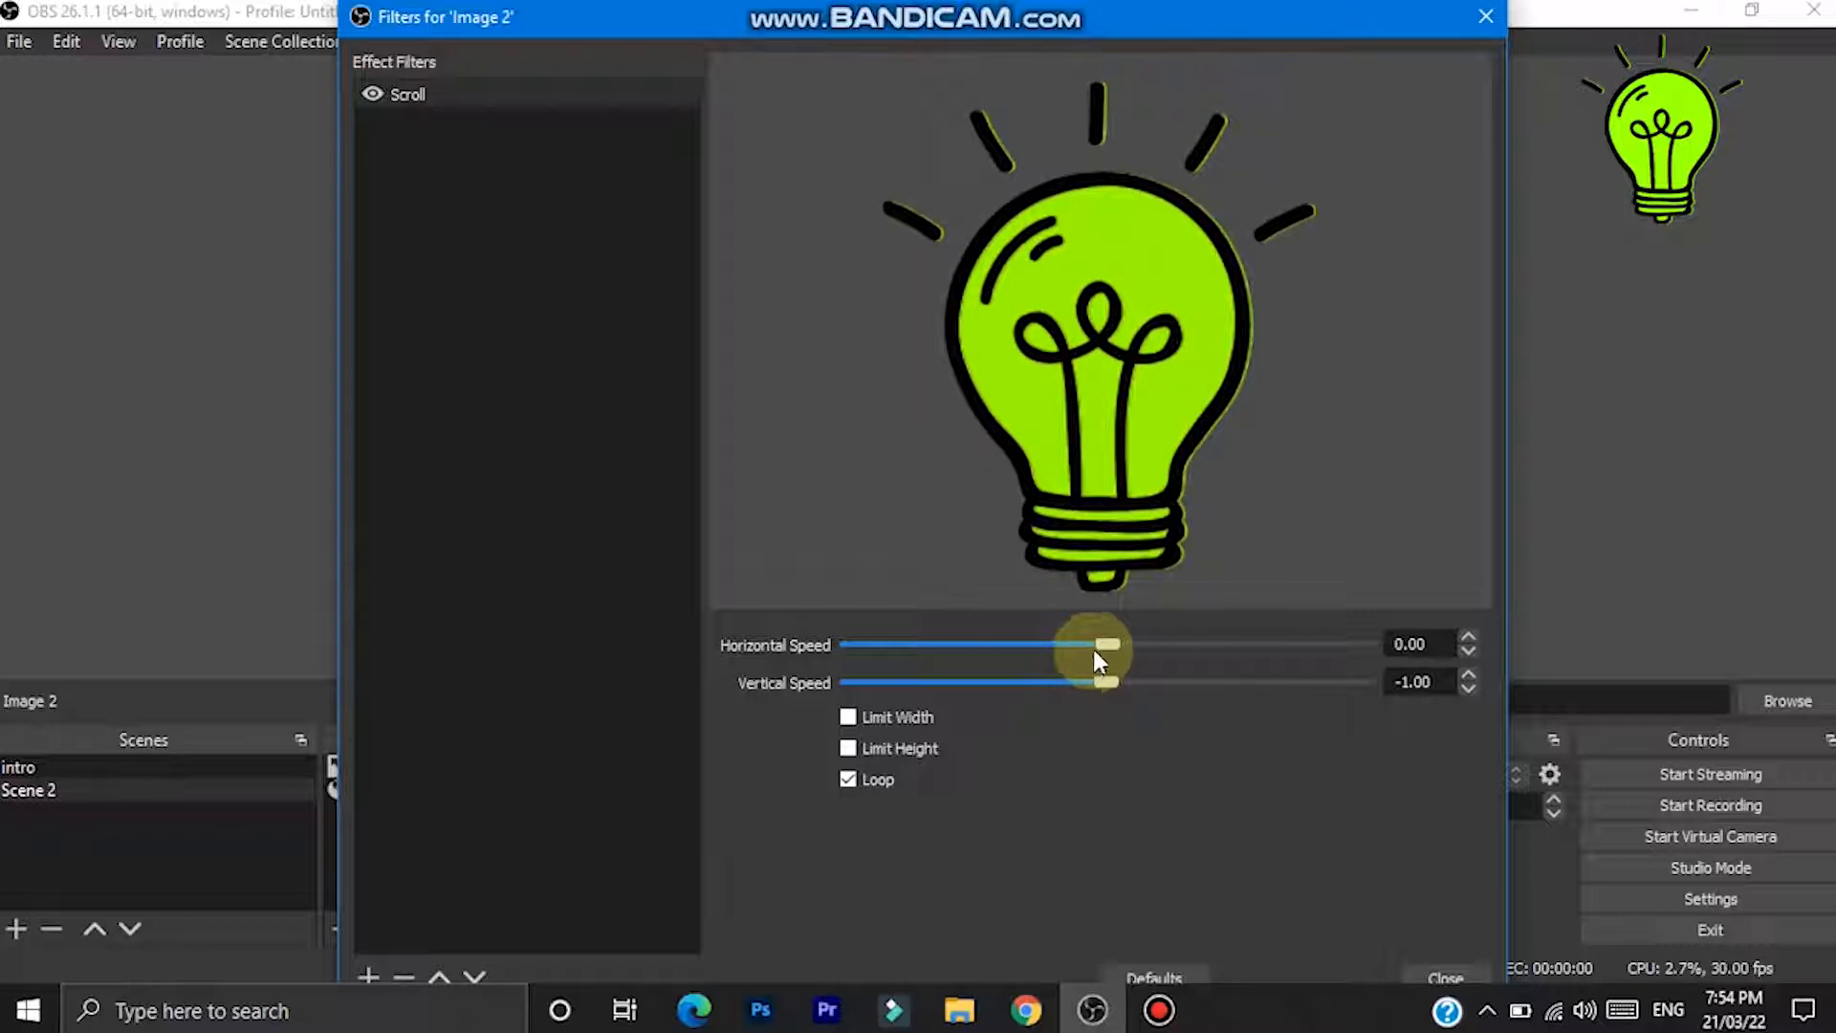
drag(1107, 651, 1079, 646)
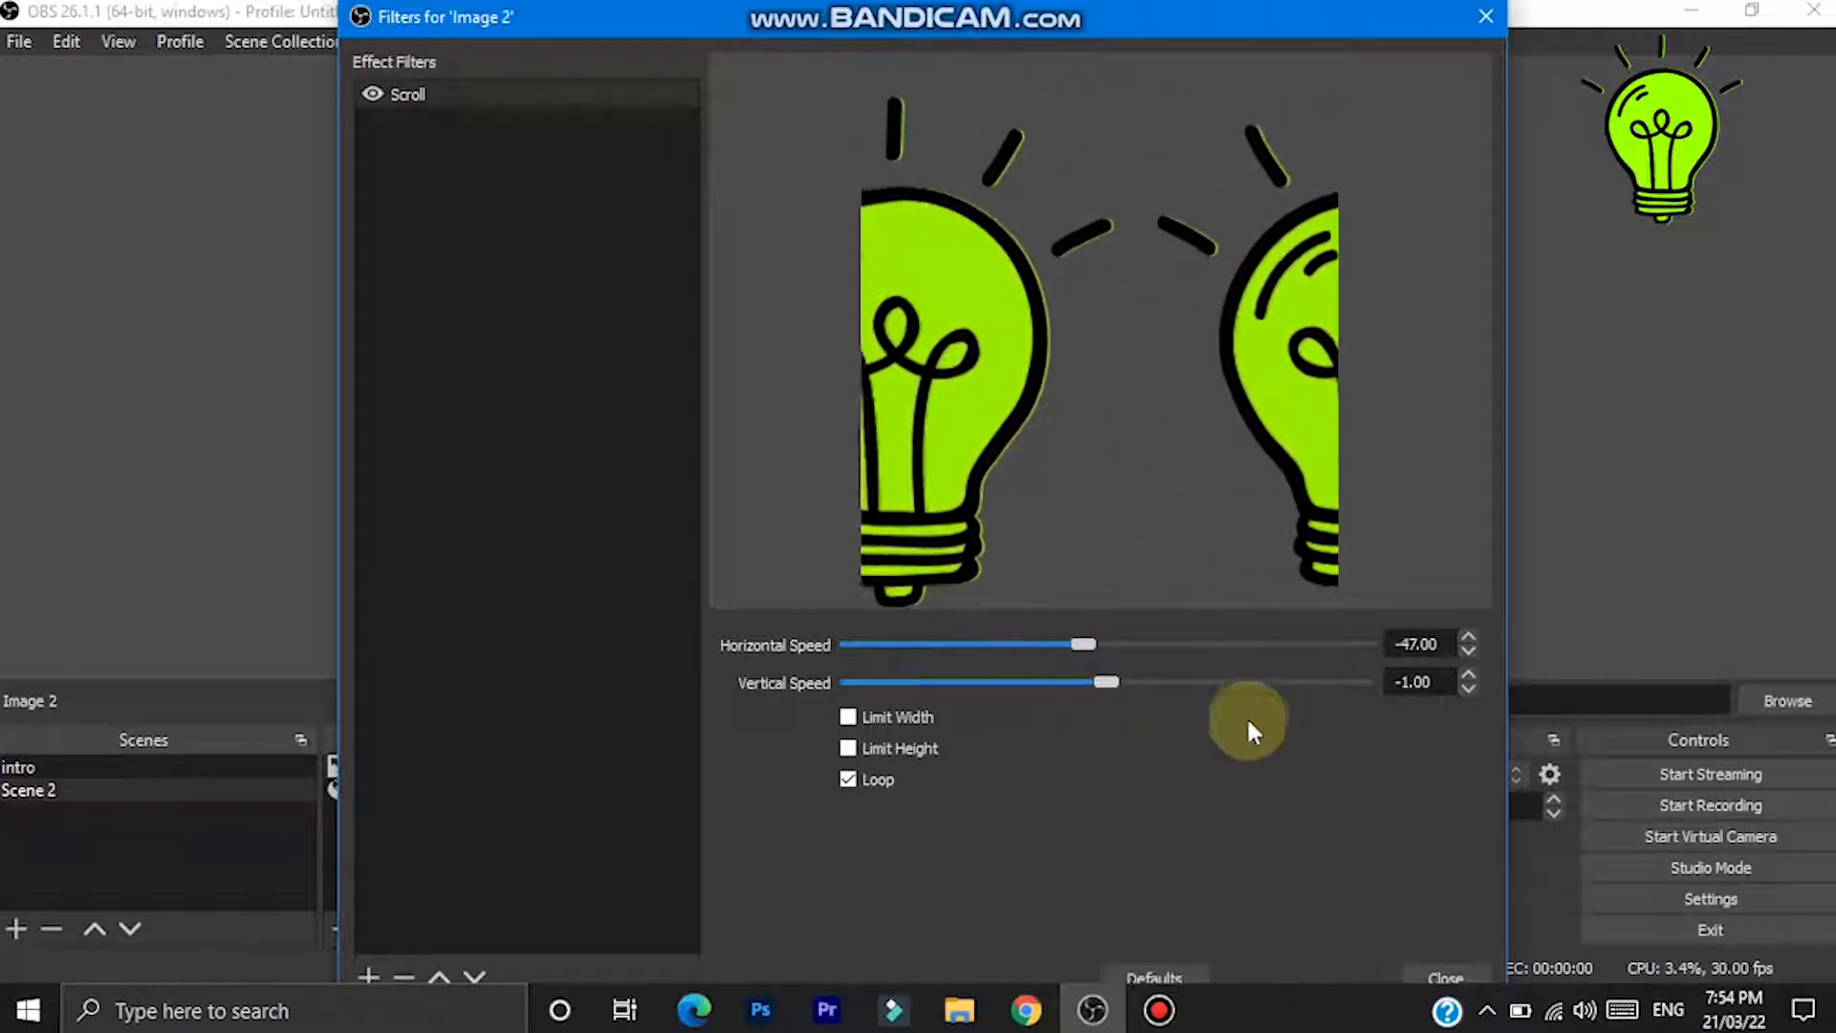
click(1418, 971)
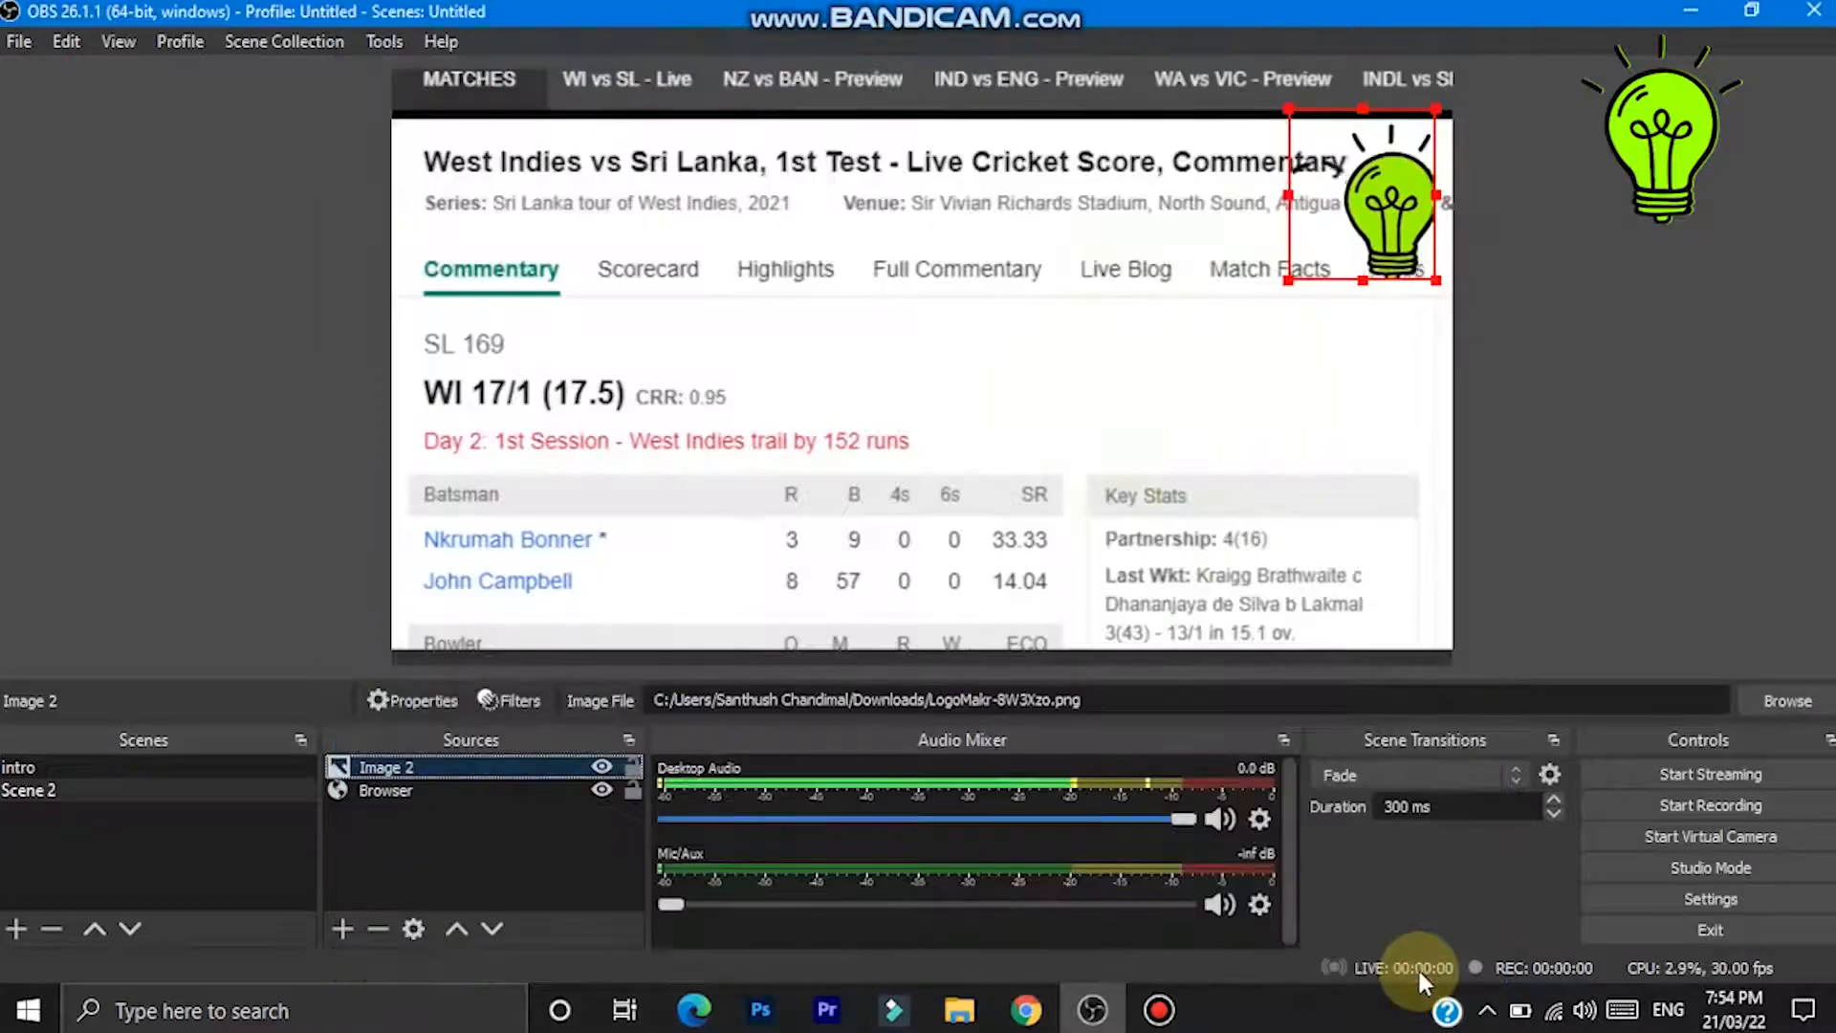
- Add a new Text (GDI+) source to the scene with its default name
click(1060, 319)
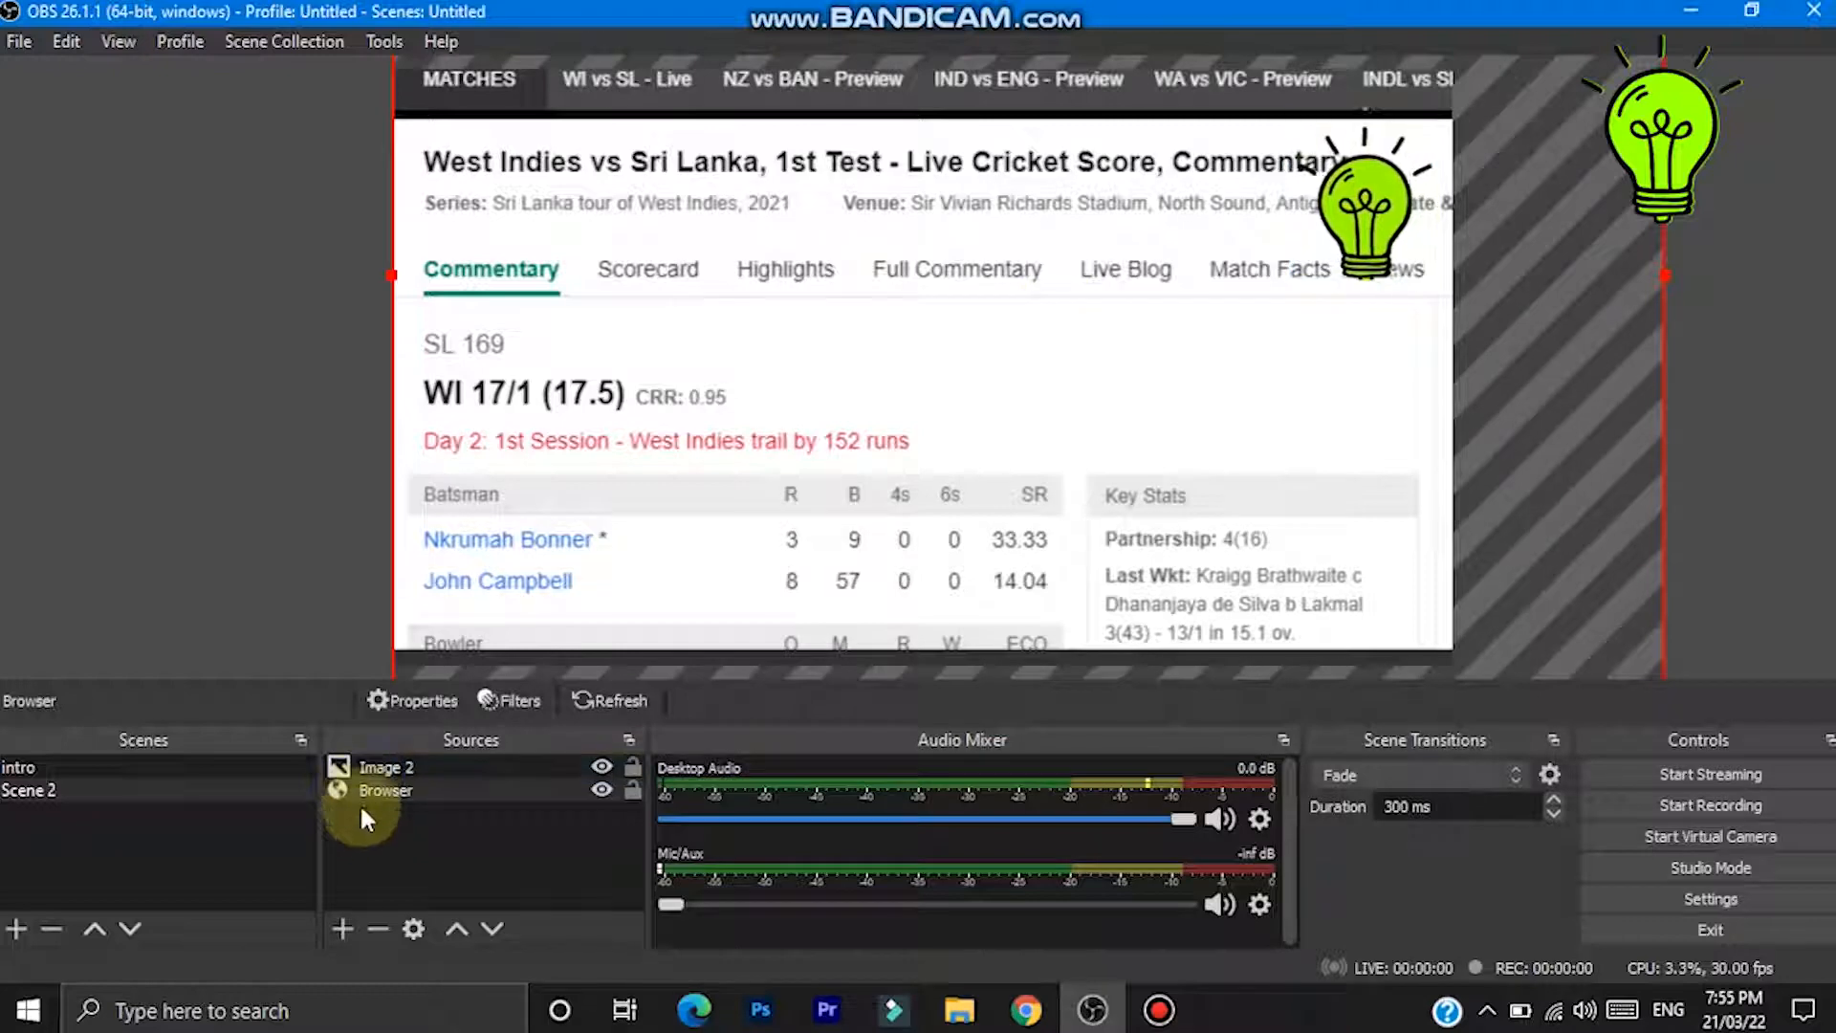
click(337, 933)
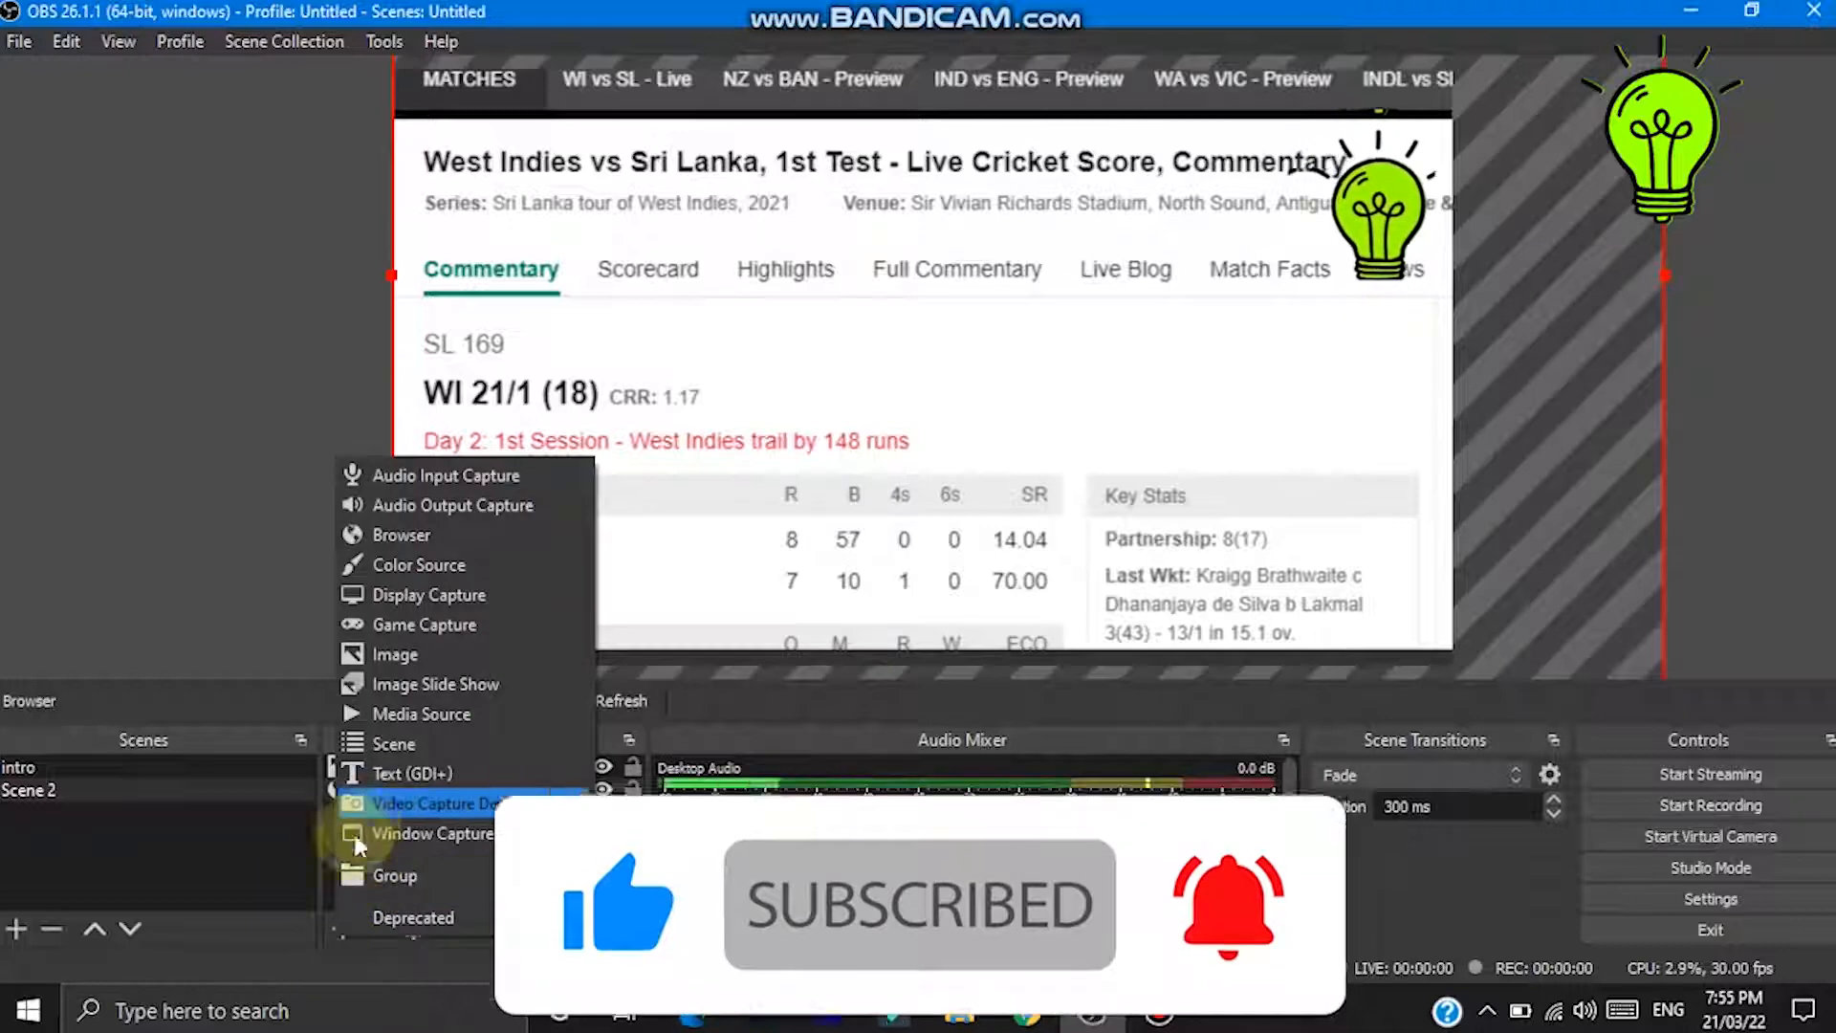
click(402, 773)
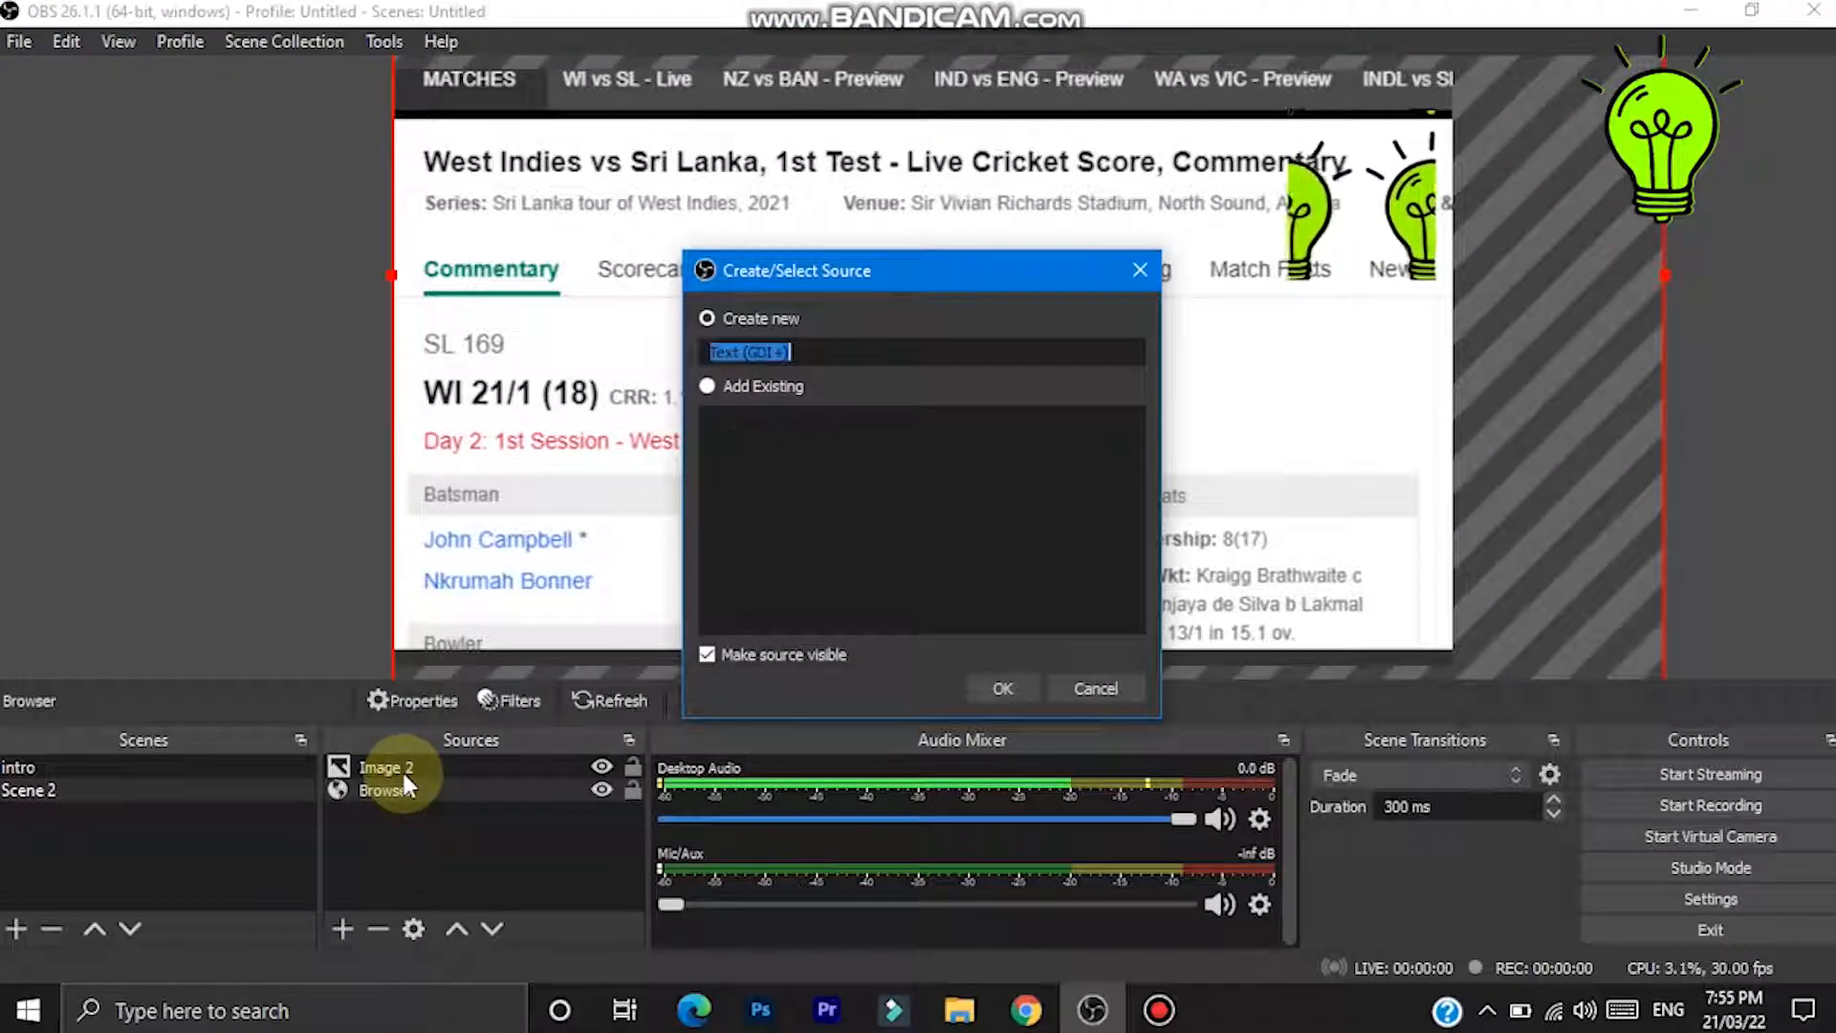
click(1001, 698)
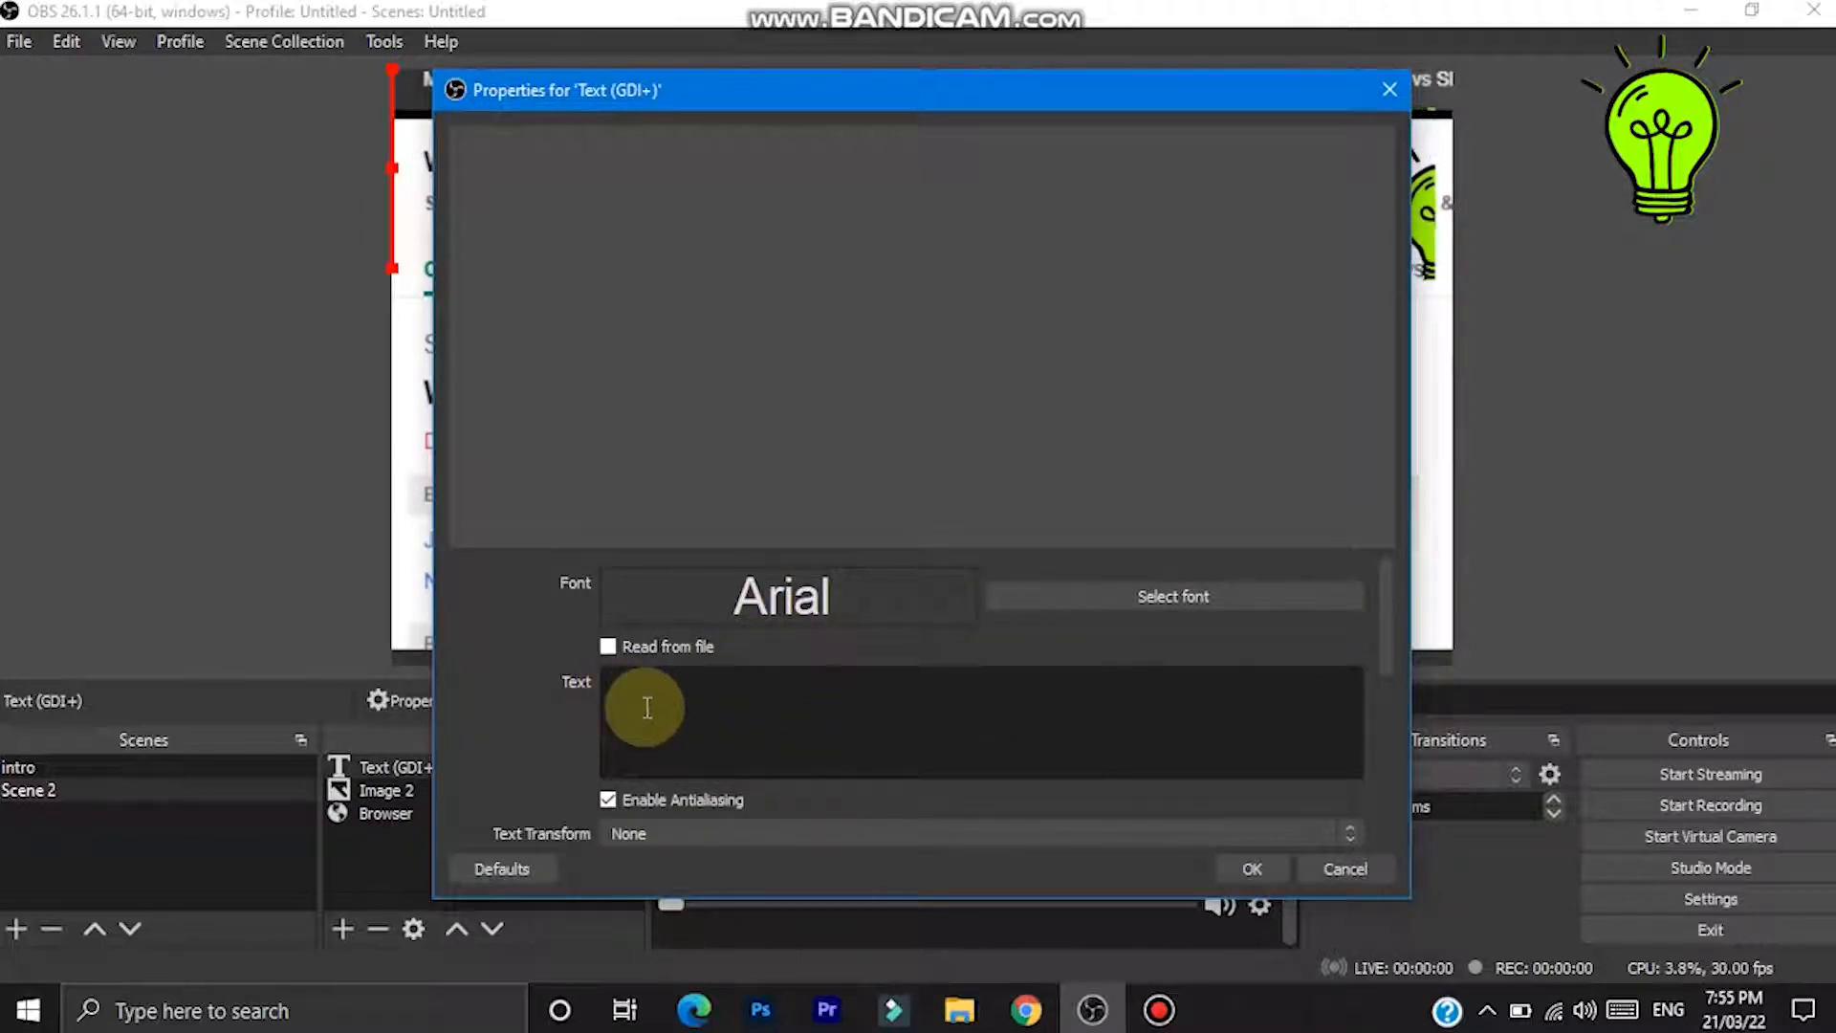
- Enter the text "Subscribe My YouTube Channel" and choose Arial Regular as its font
text(Subscribe My YouTube Channell)
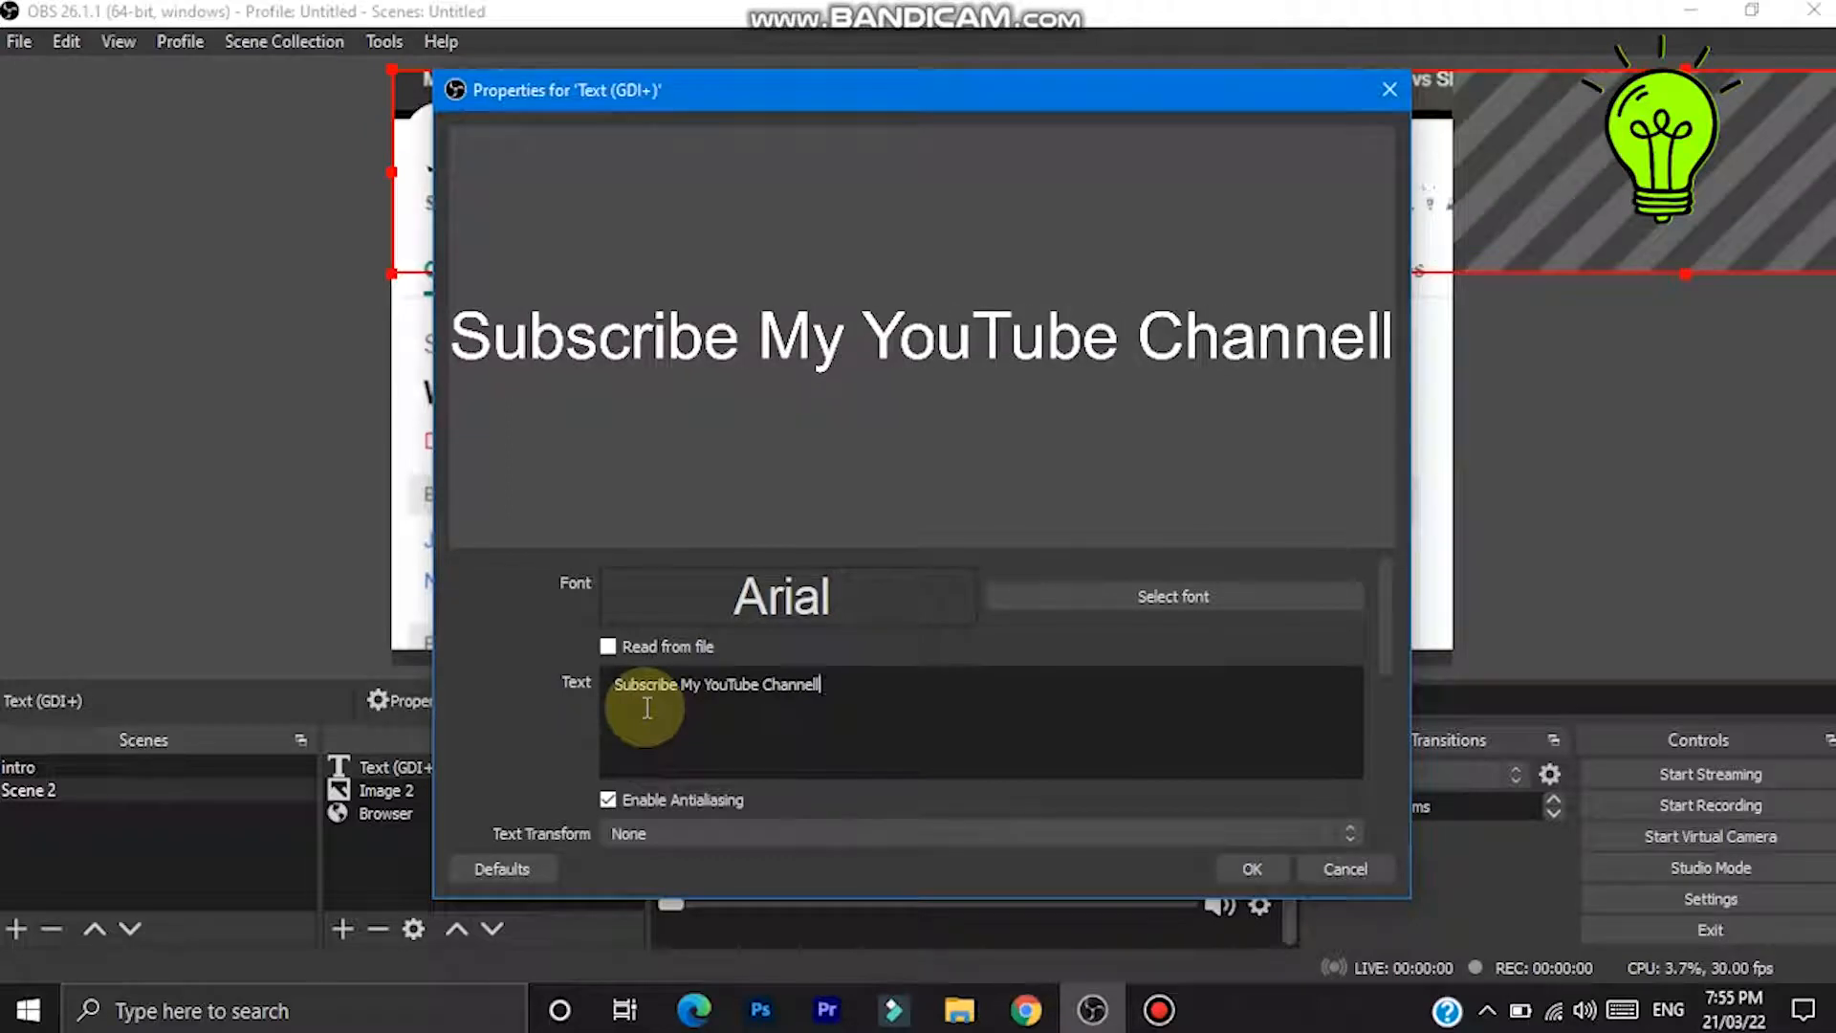
key(BackSpace)
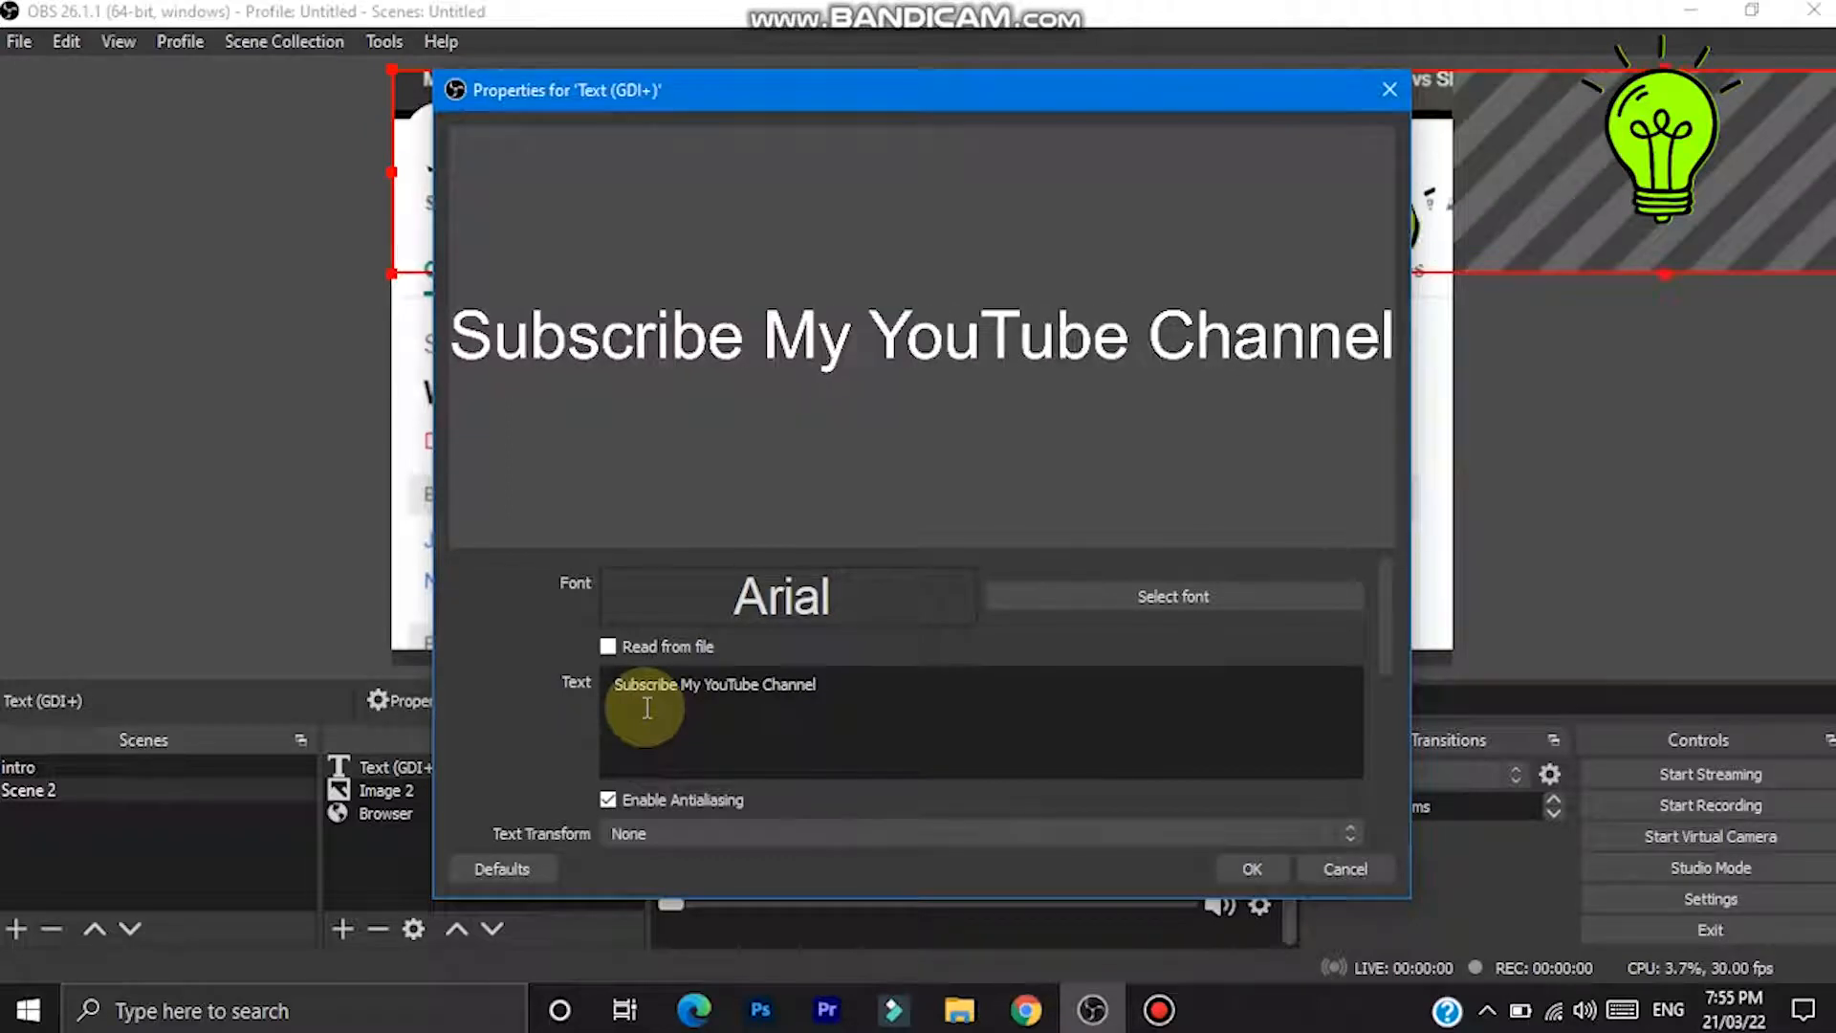
click(1076, 602)
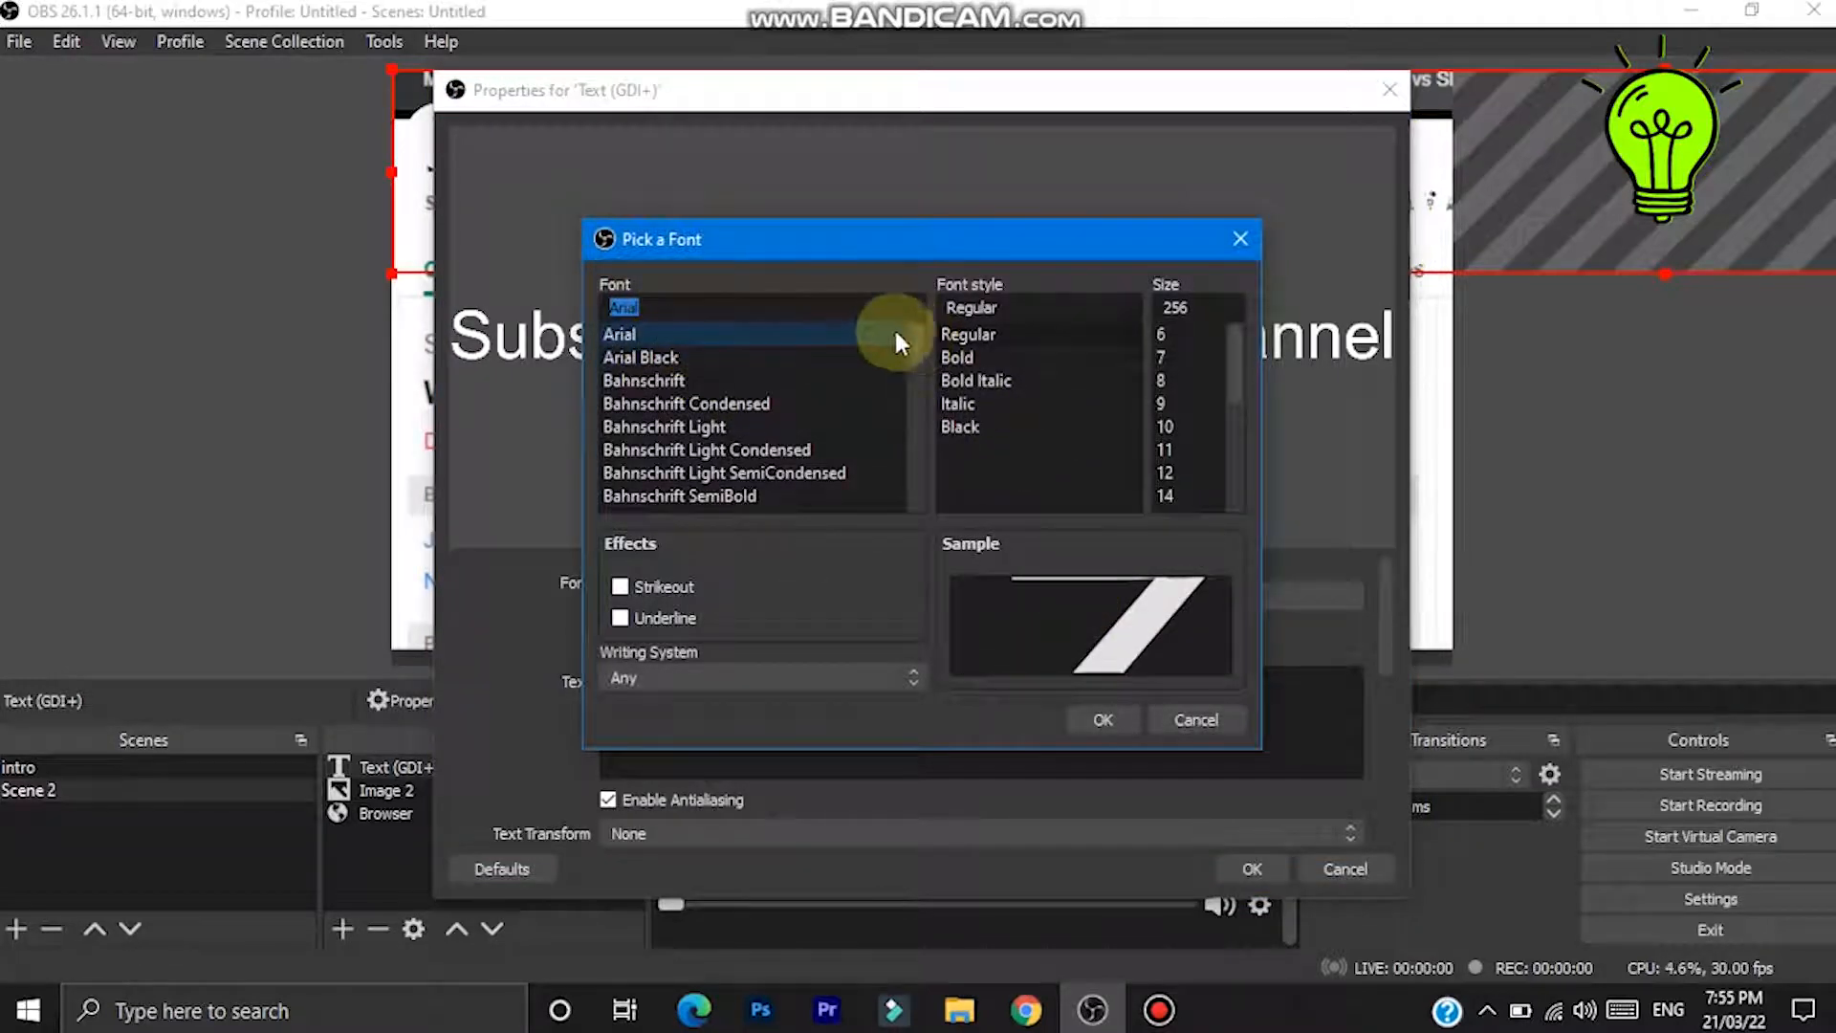
click(1096, 720)
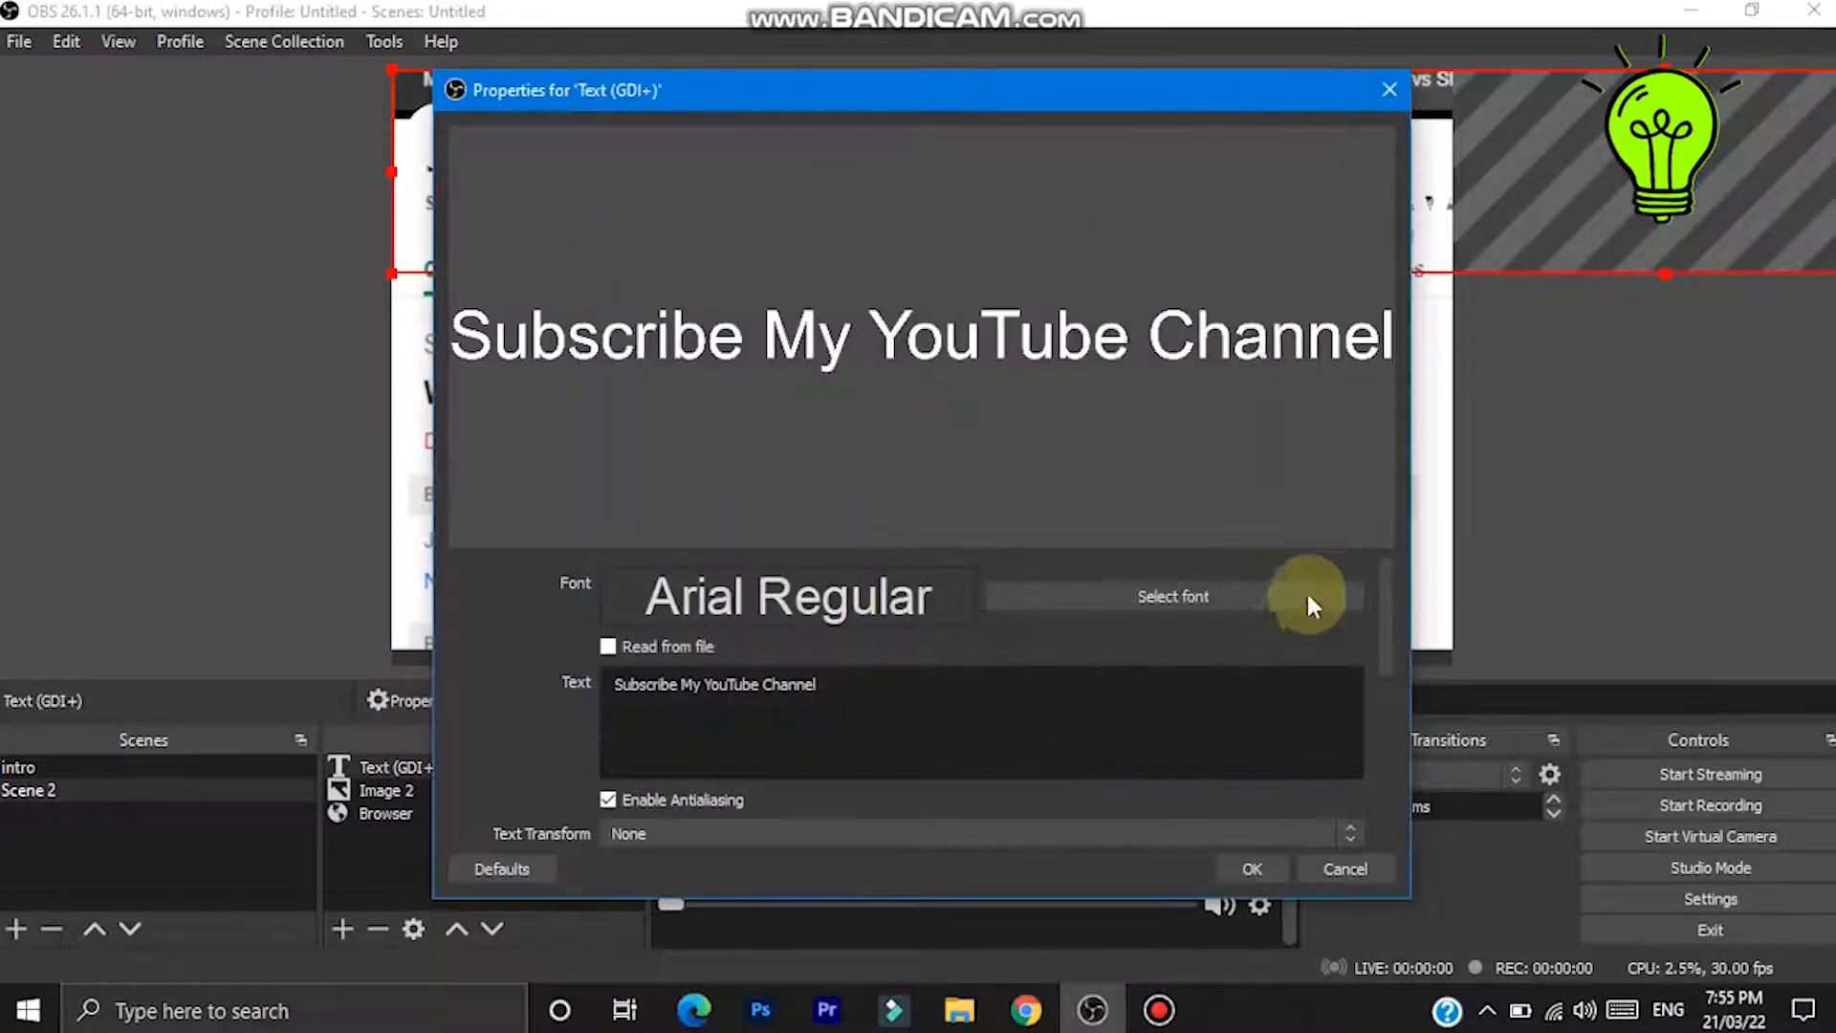